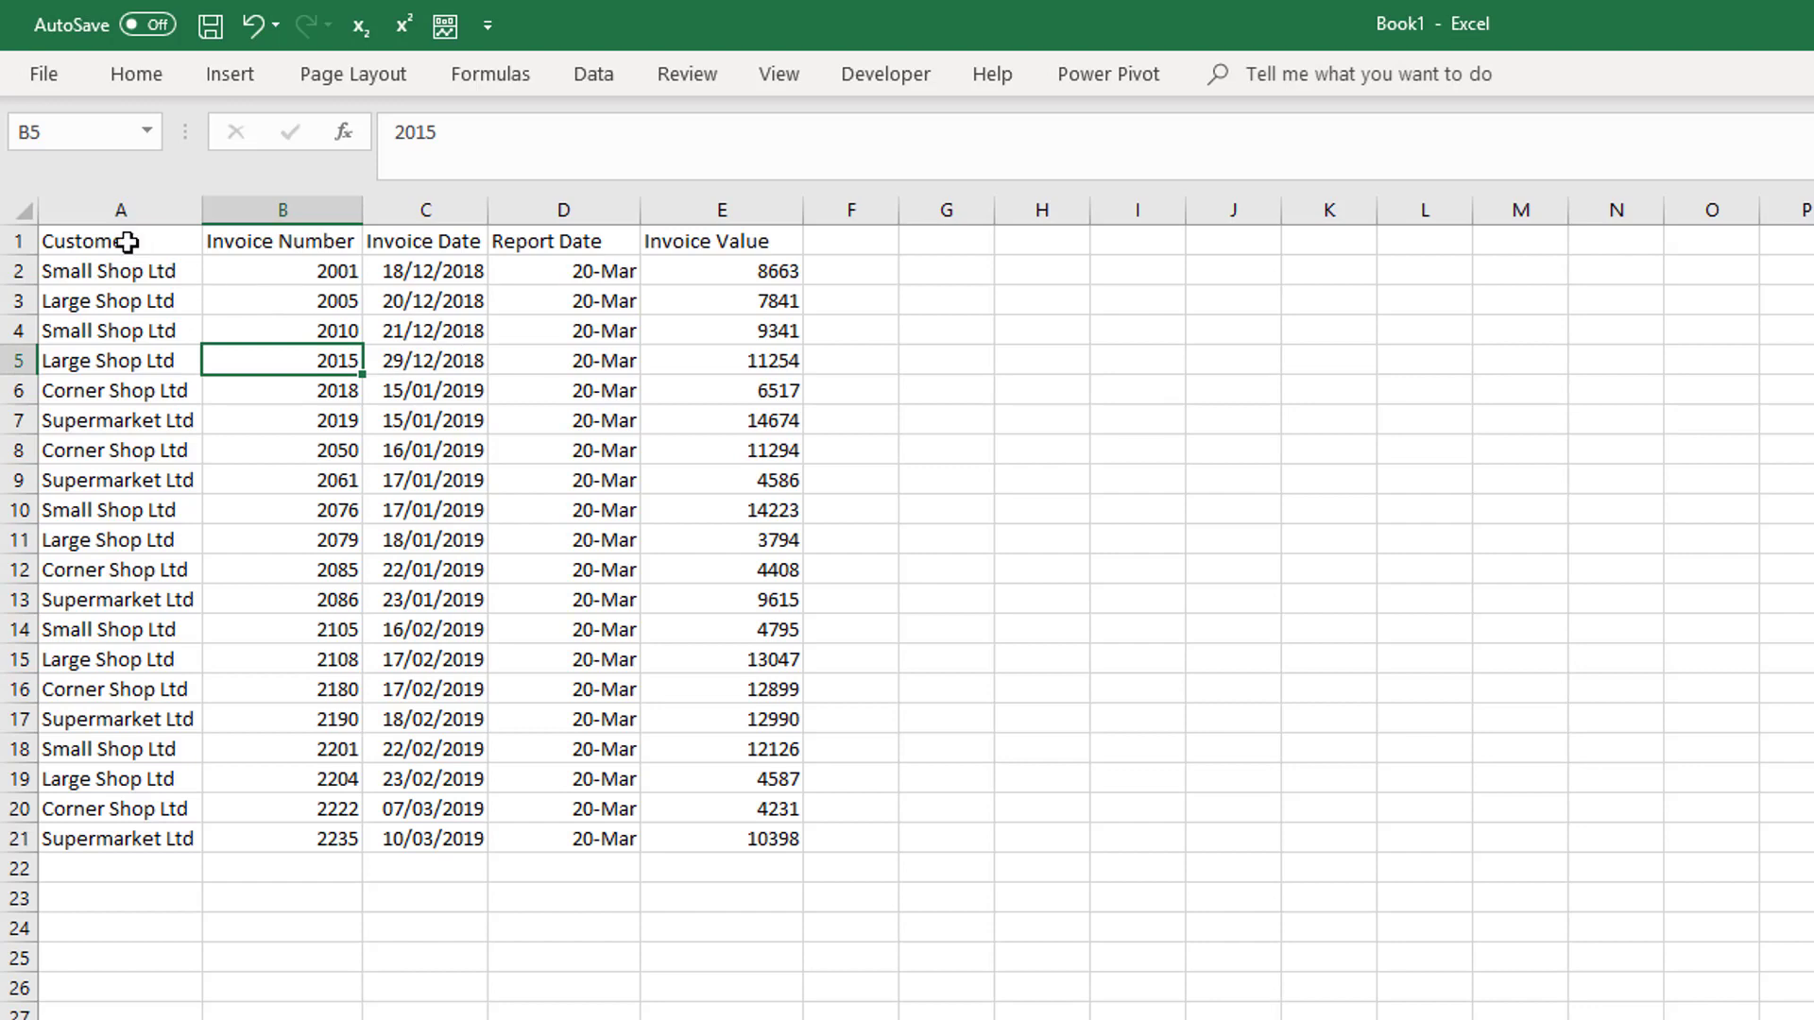
Step: Convert the invoice data in A1:E21 into a formatted table with headers
left_click_drag(129, 242, 733, 831)
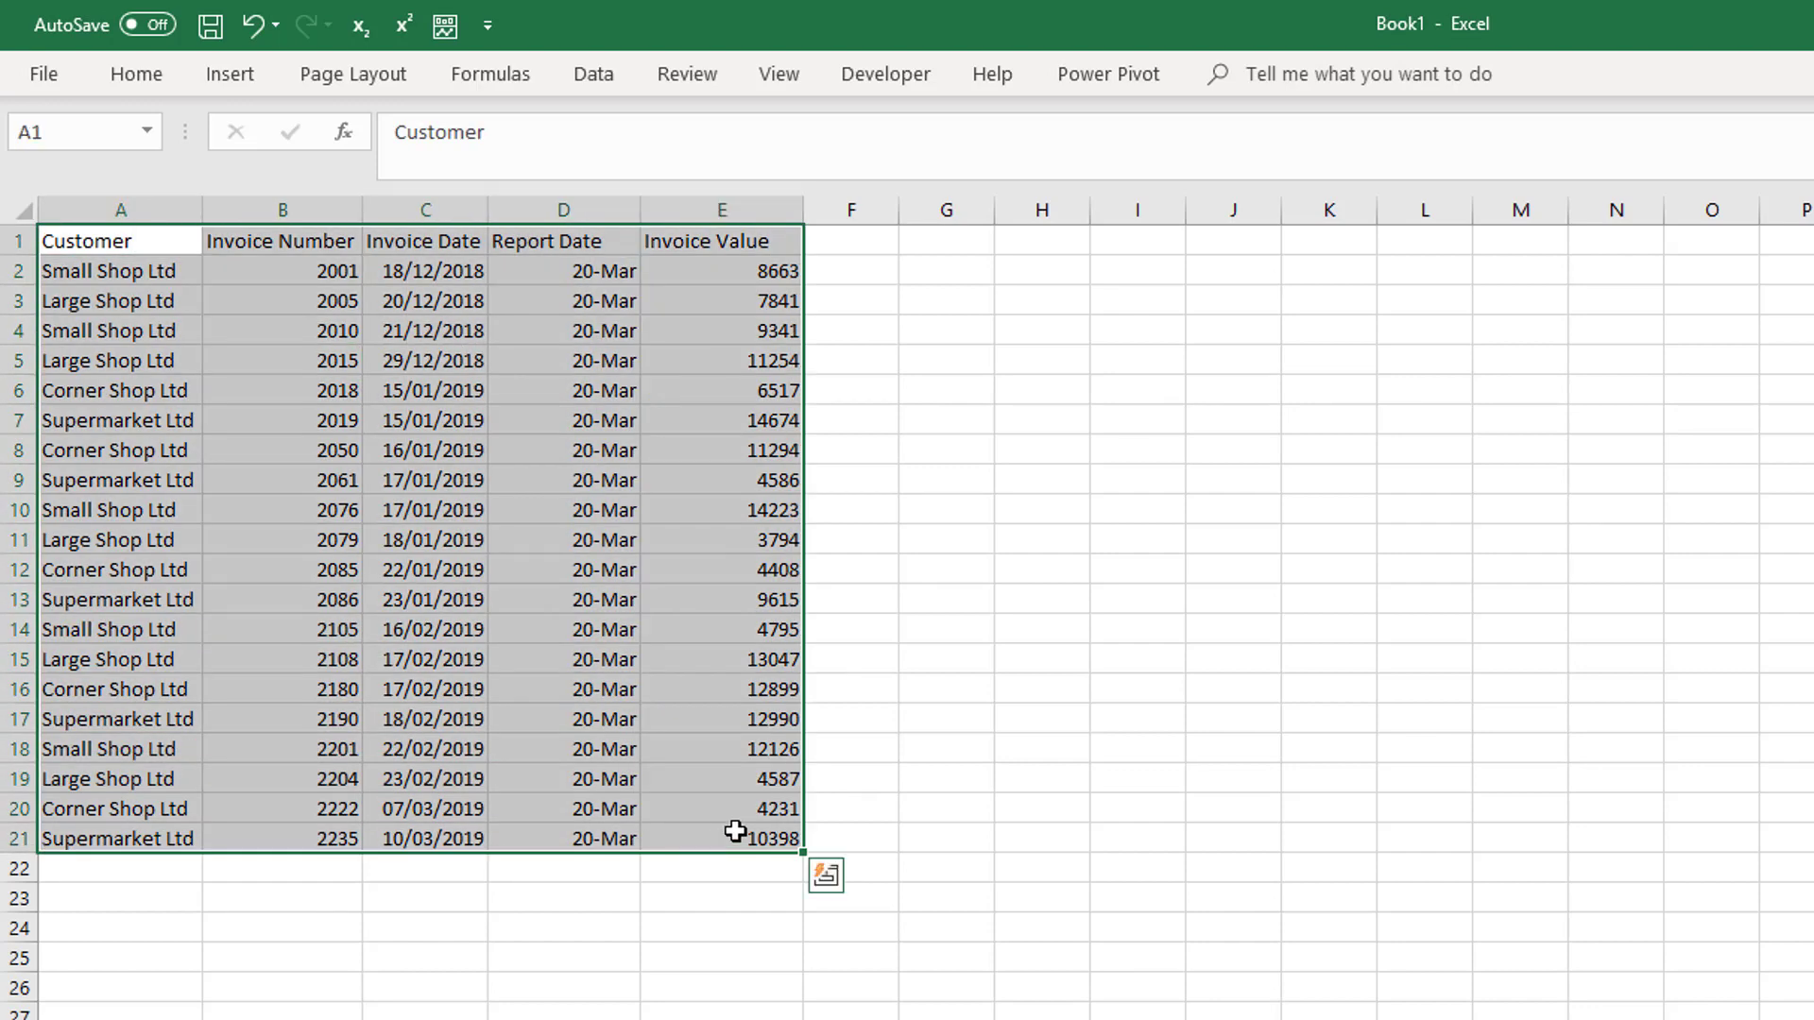
left_click(436, 348)
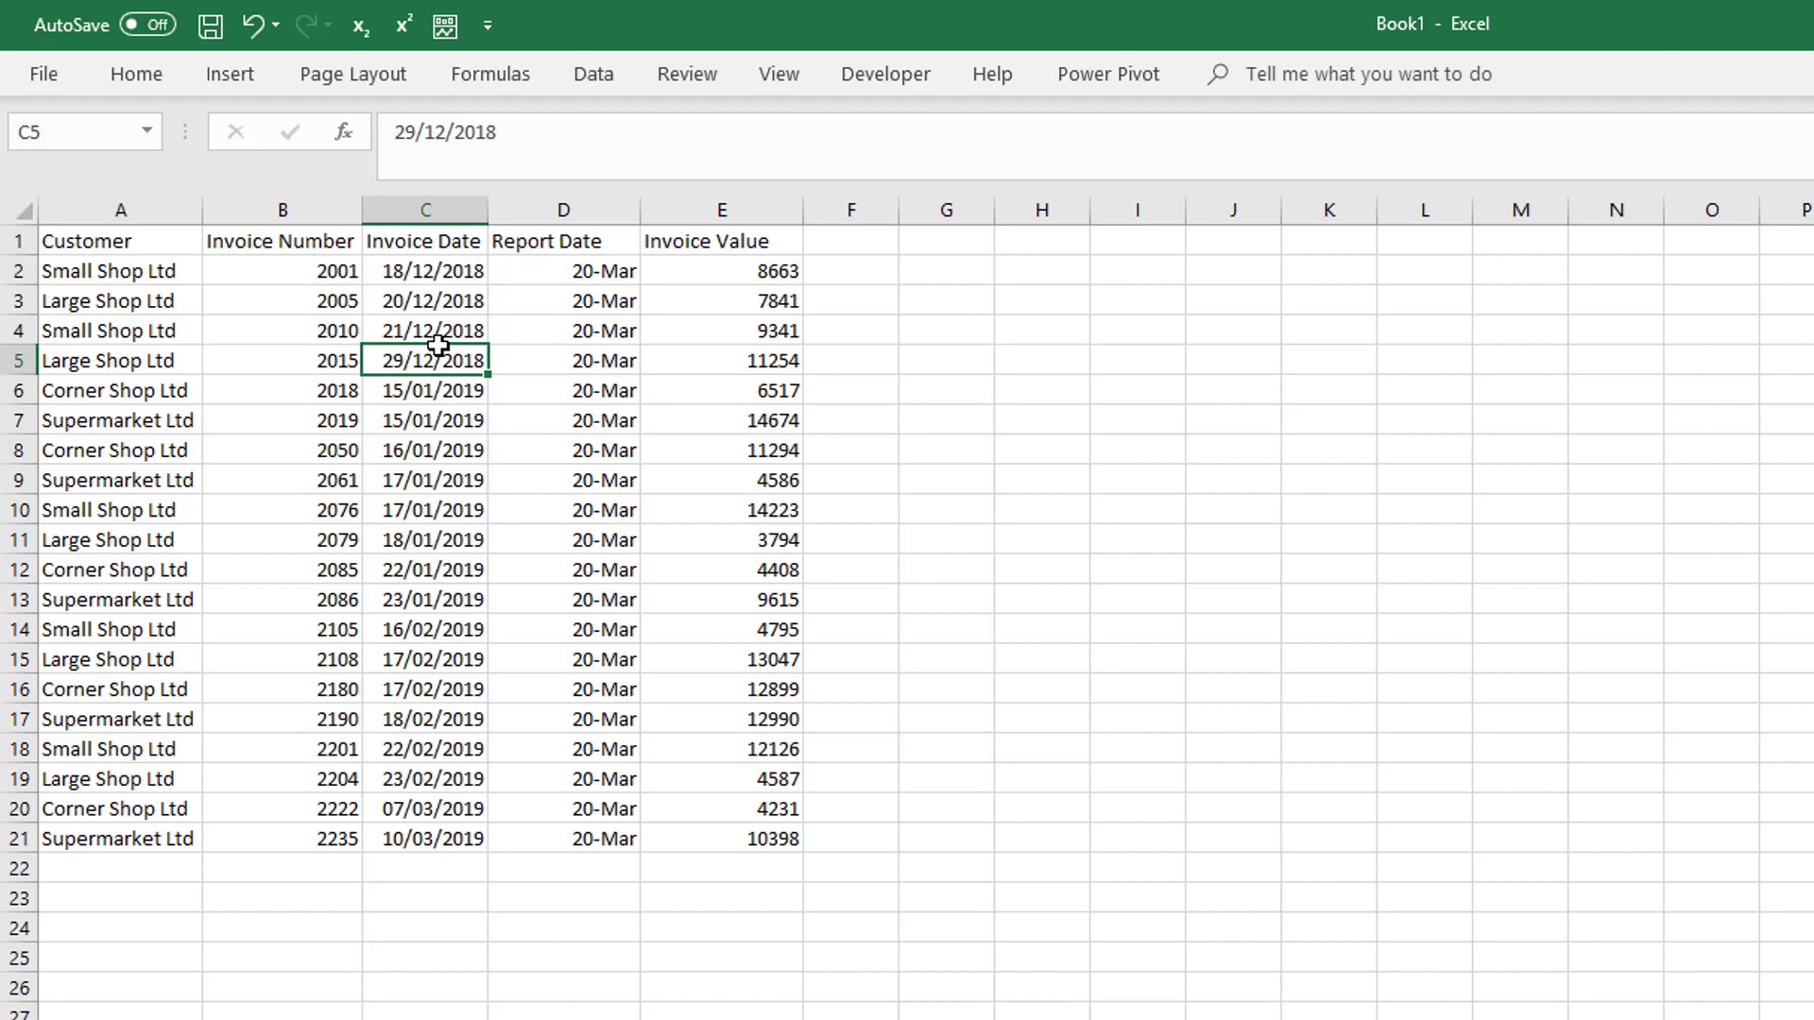
key("ctrl+t")
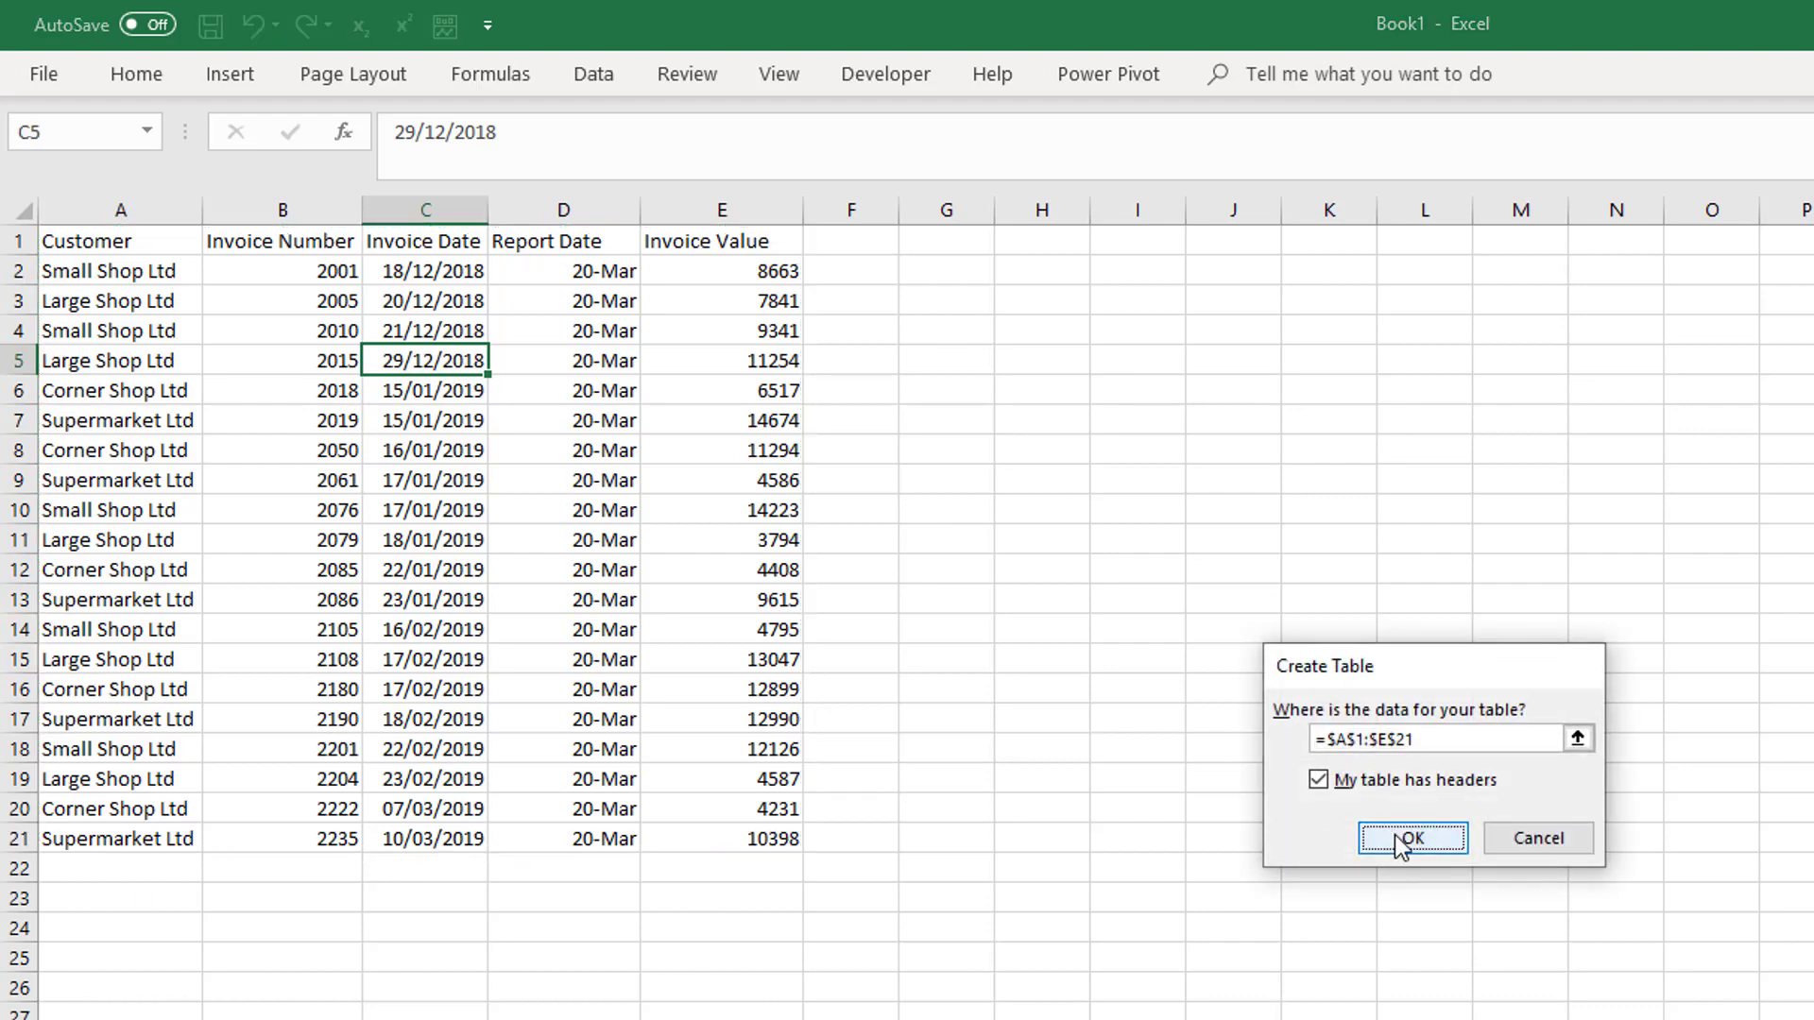
left_click(1407, 838)
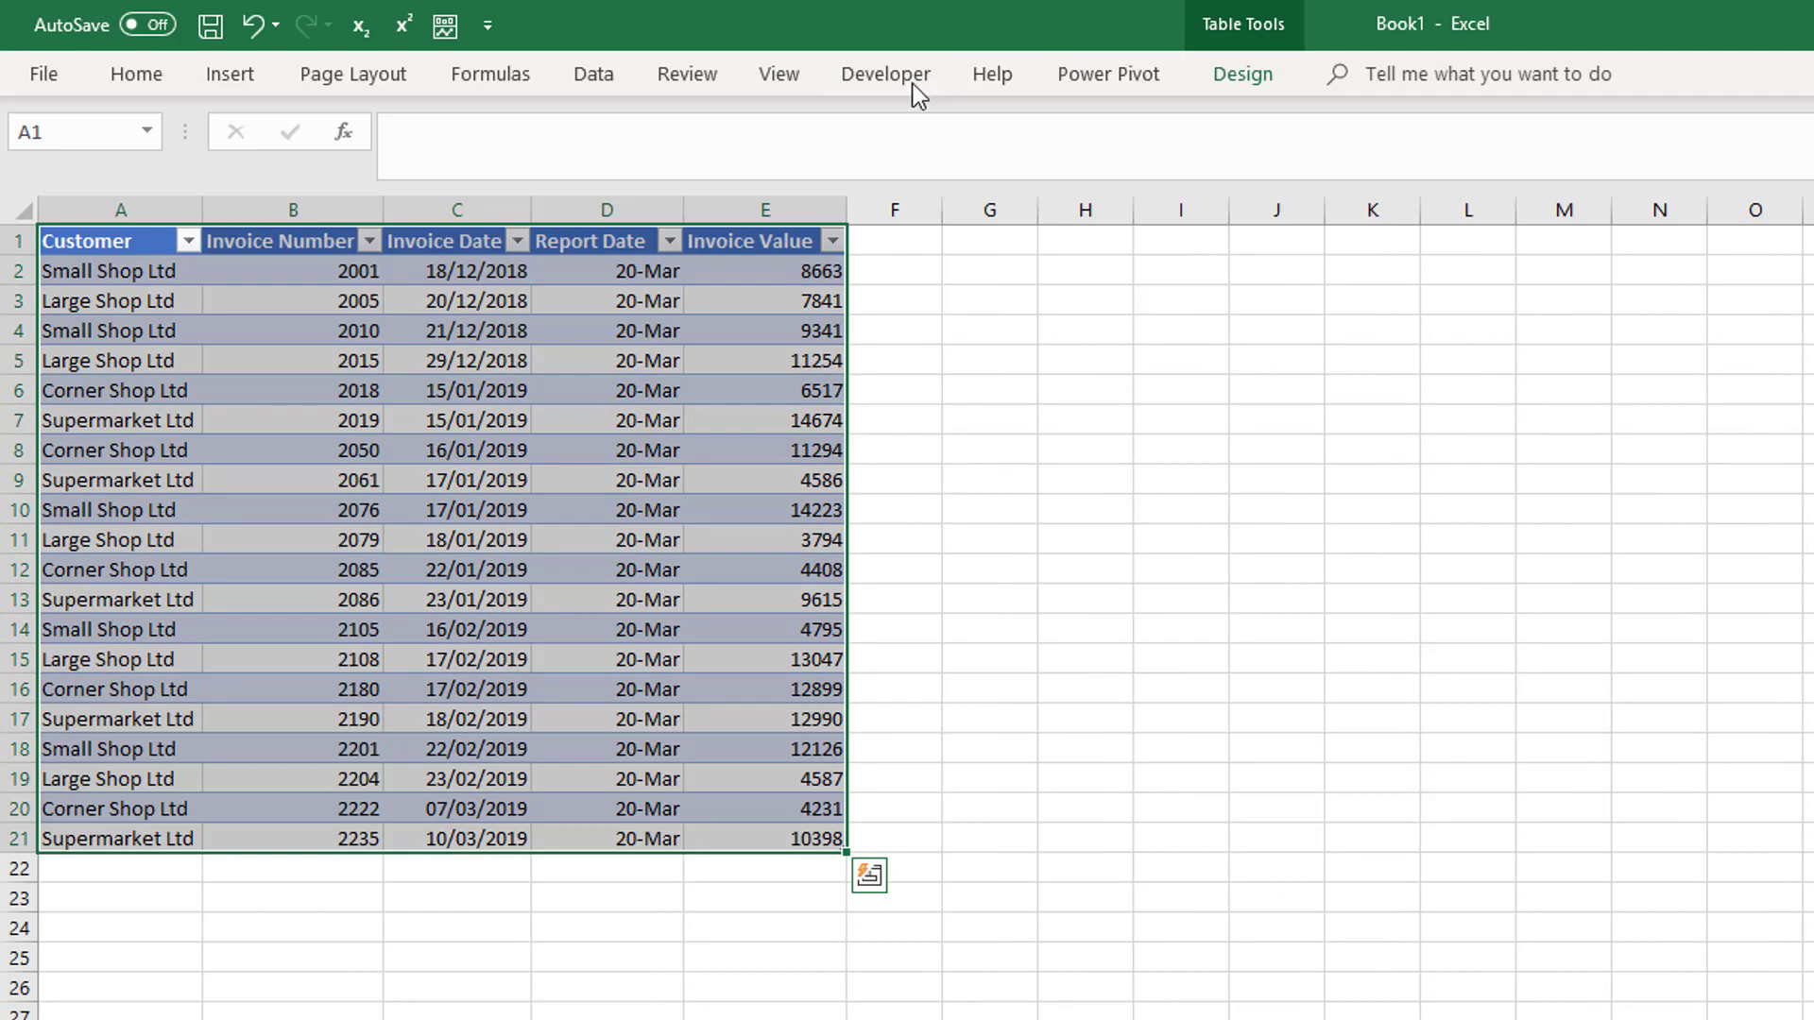
left_click(375, 391)
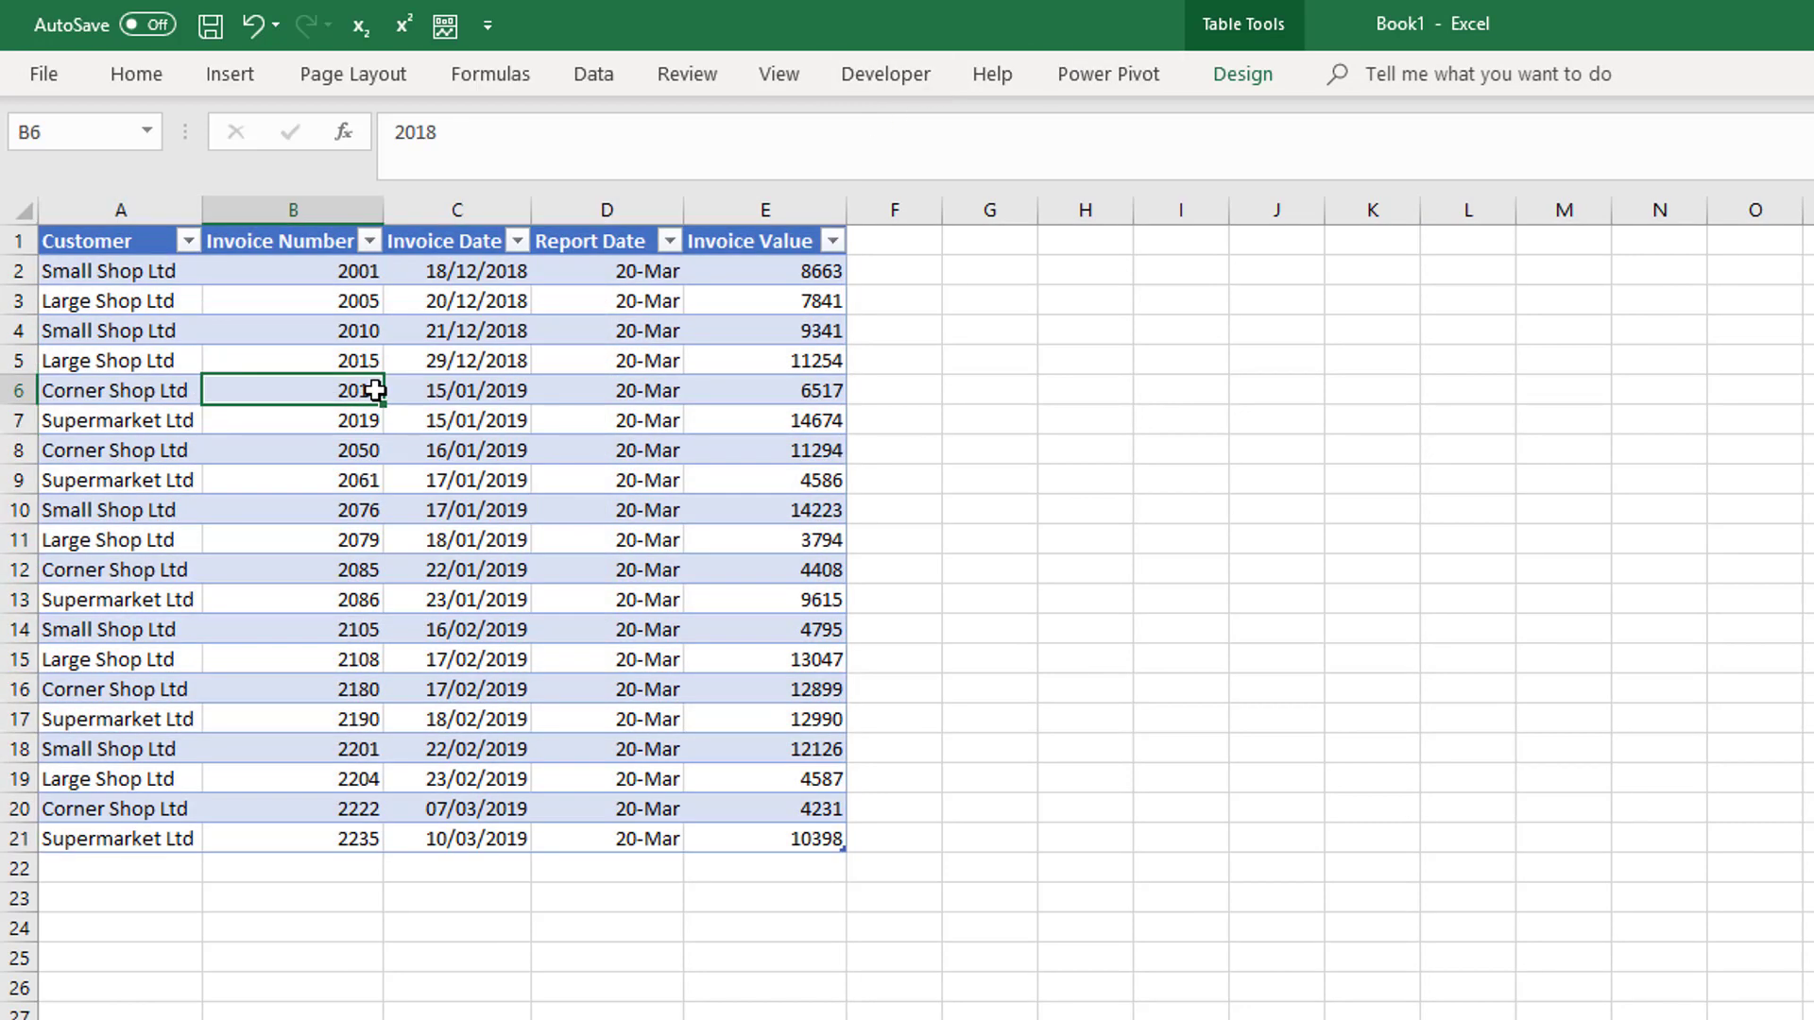
Step: Rename the table from Table1 to 'invoice' and show the Power Pivot commands
left_click(1243, 79)
left_click(1243, 74)
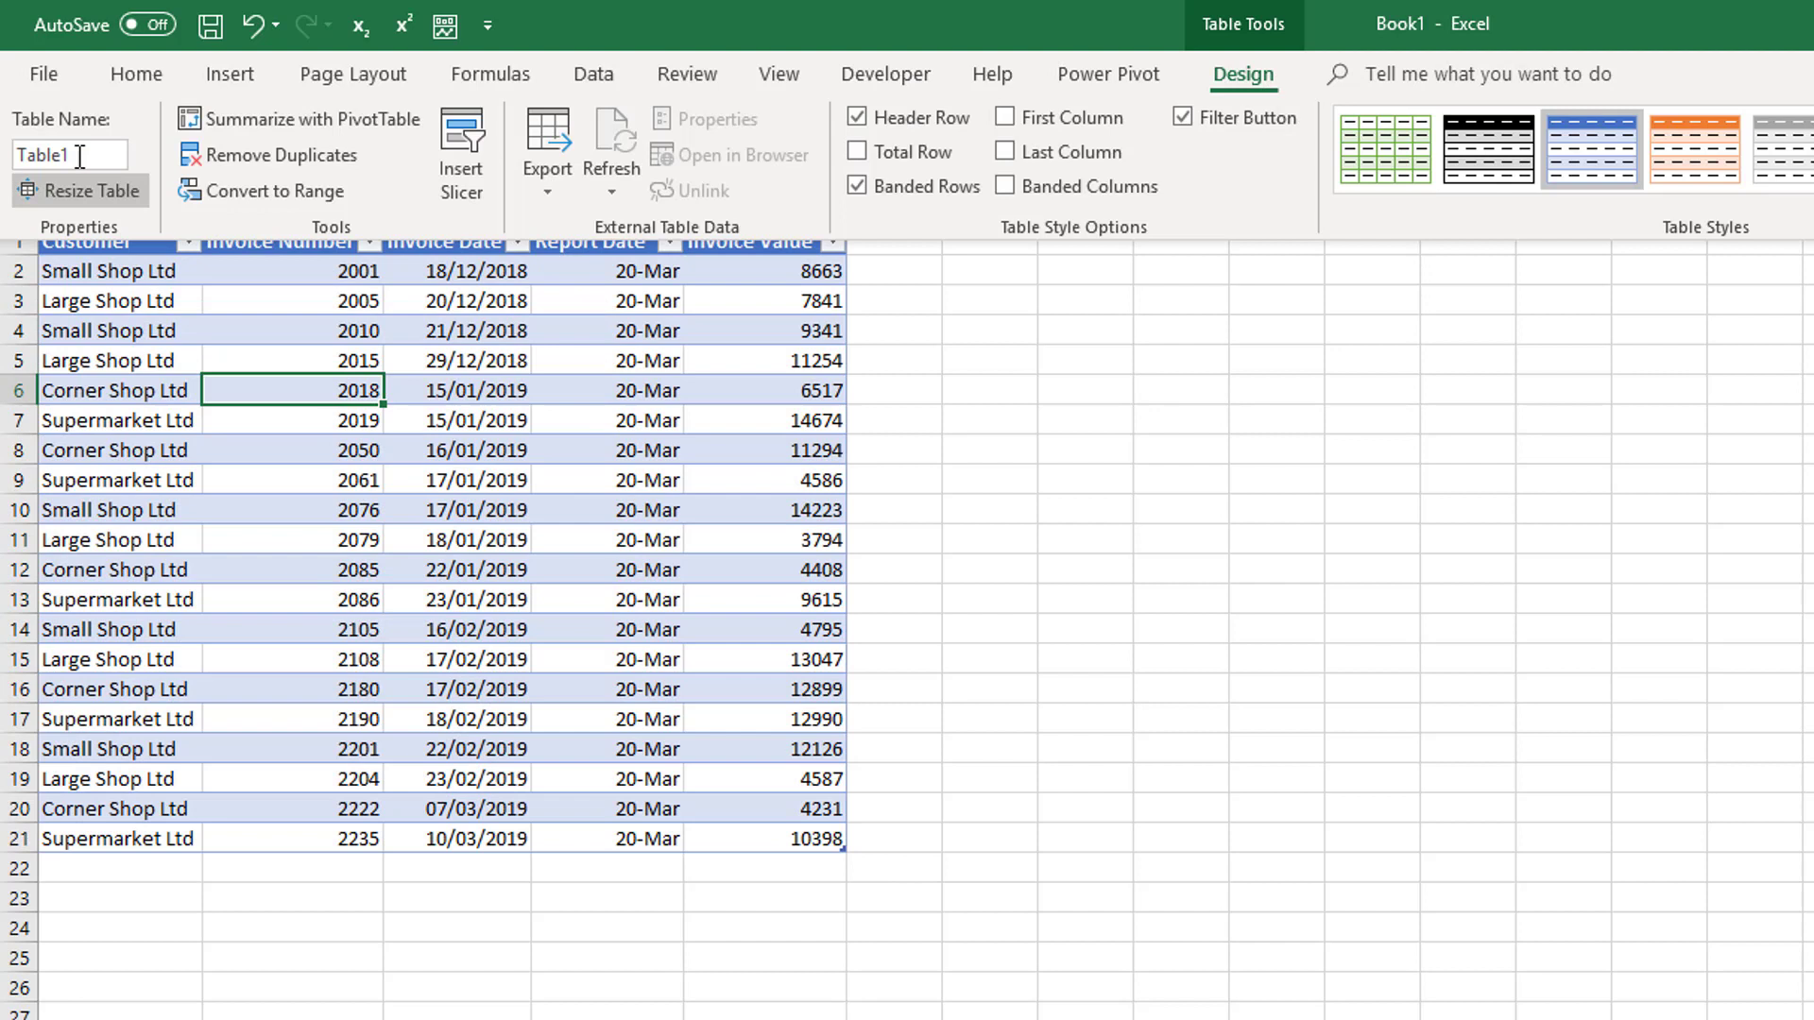
left_click_drag(81, 161, 4, 154)
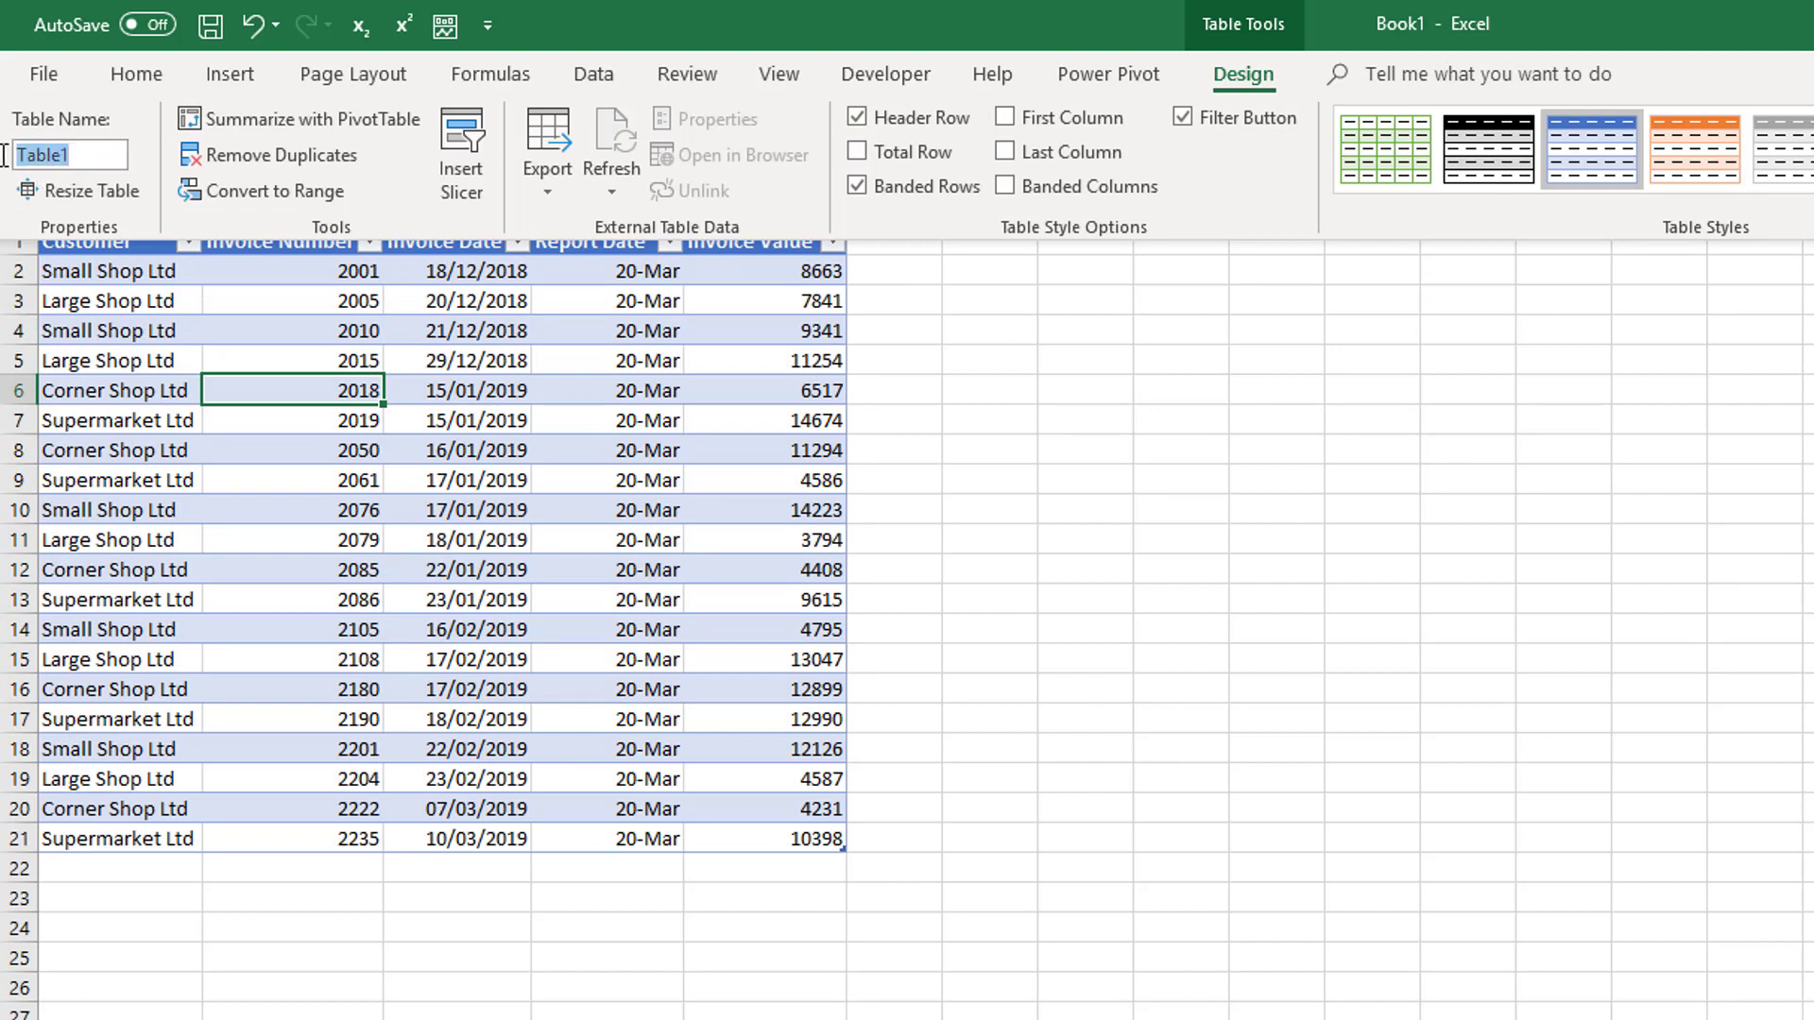
type("invoice")
key("Return")
left_click(1102, 74)
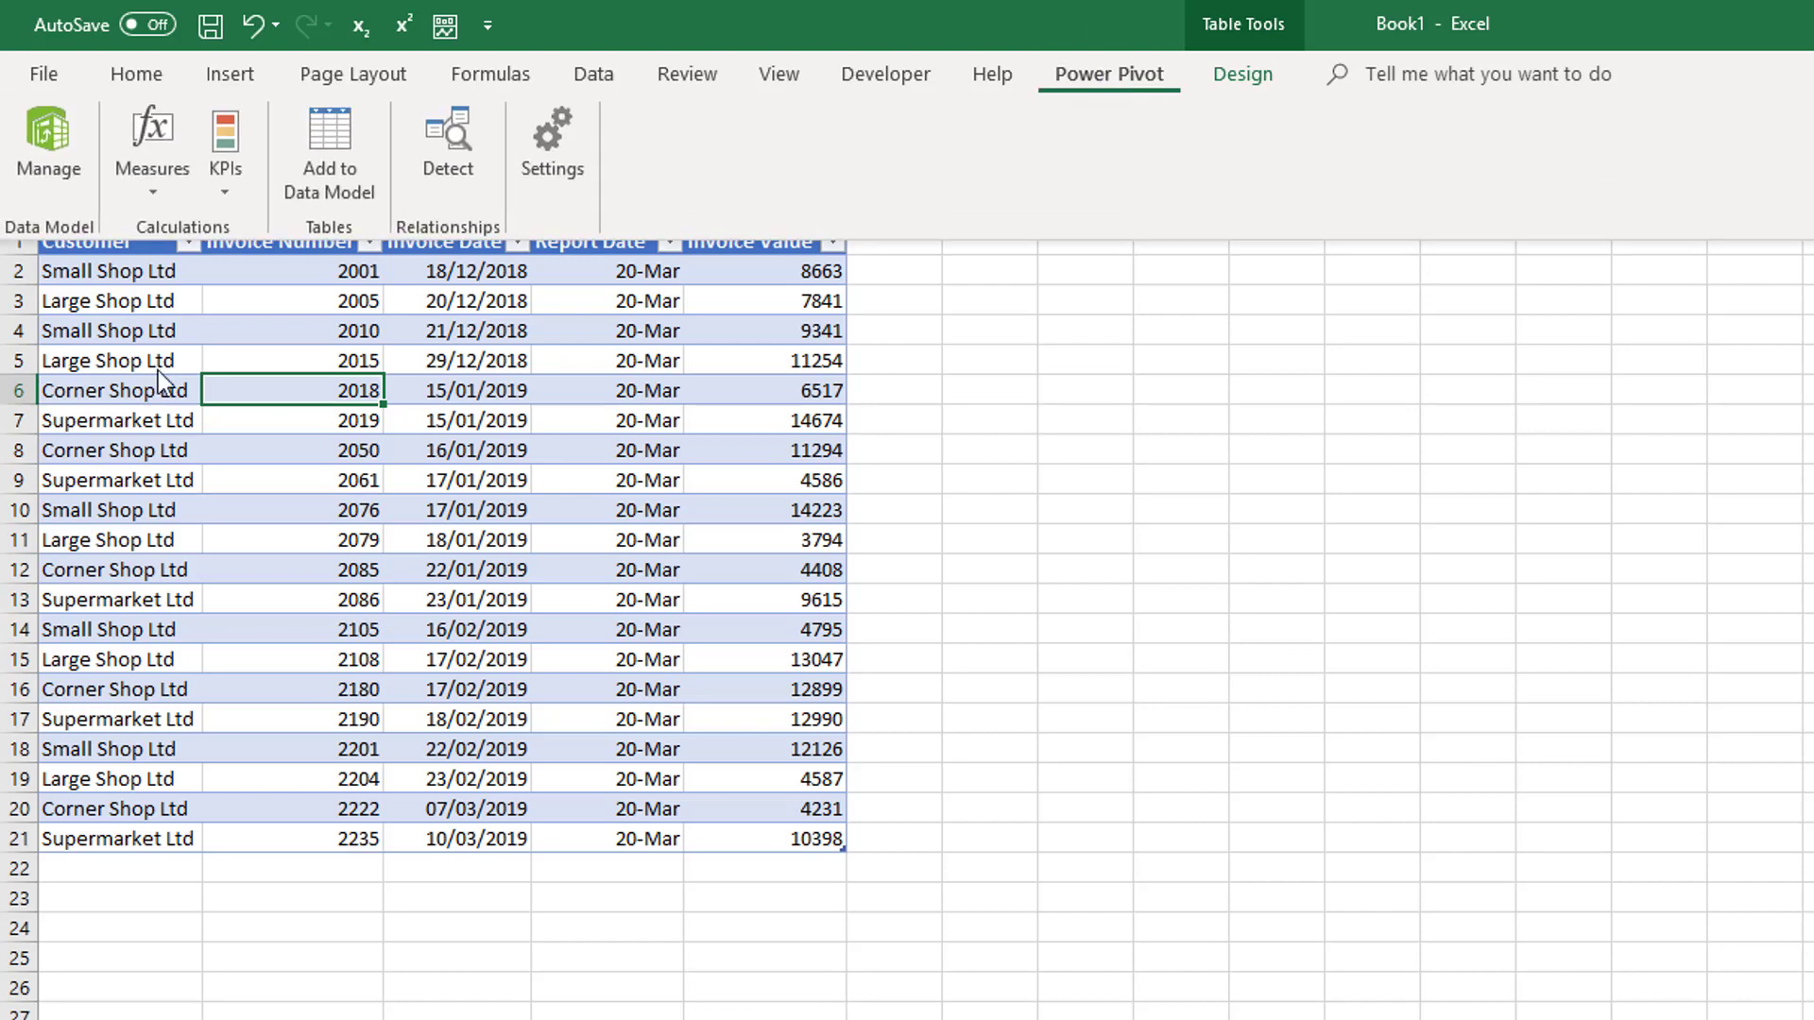
Step: Load the invoice table into the Power Pivot data model, showing its 20 records
left_click(47, 164)
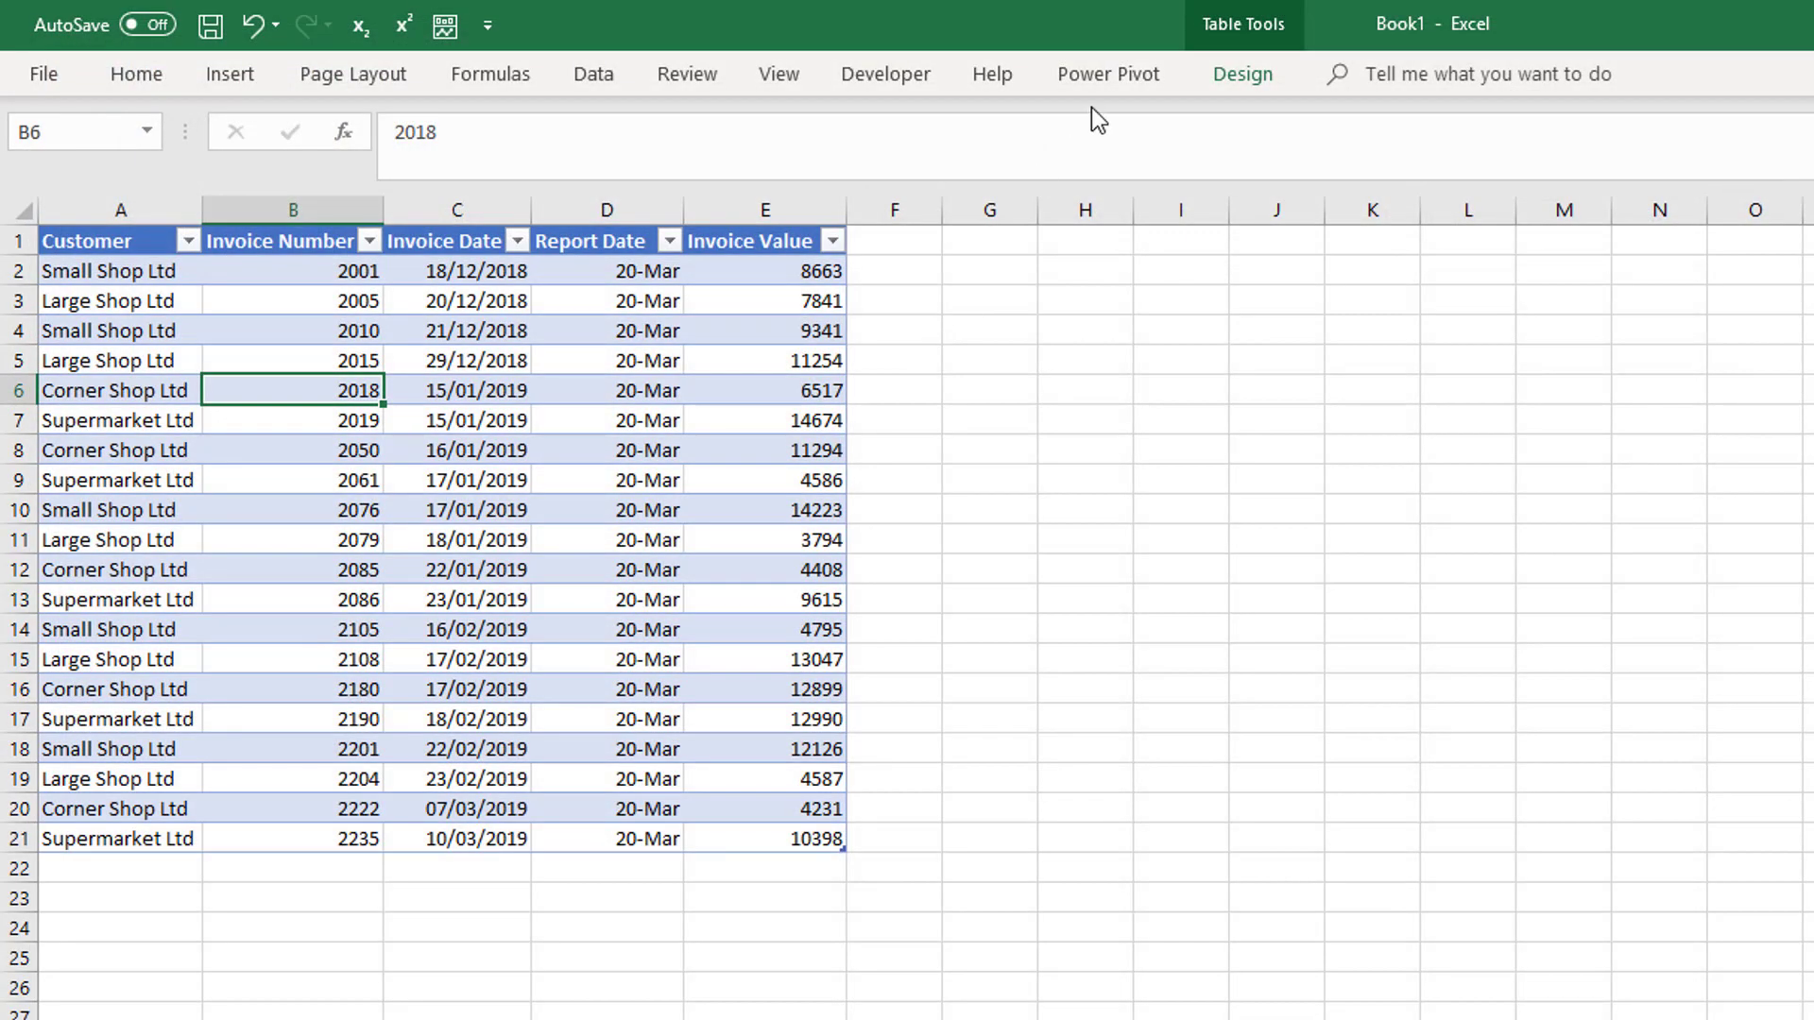
left_click(1096, 80)
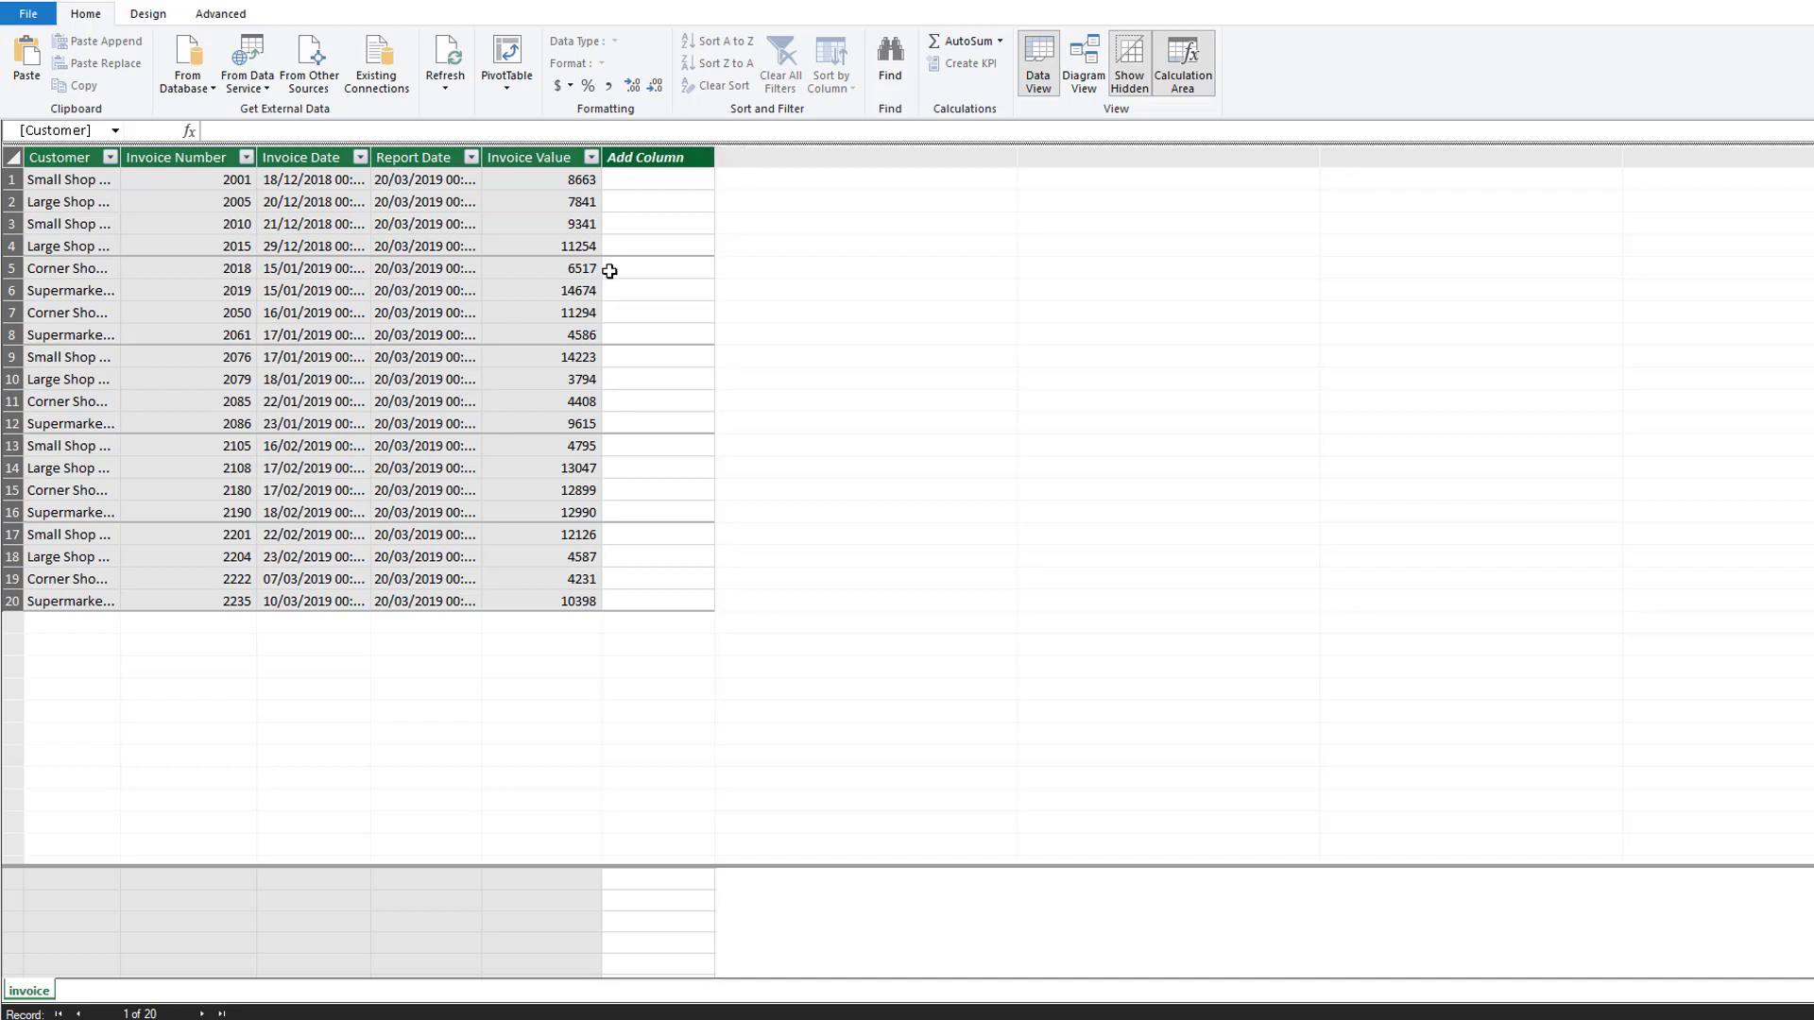
Step: In the first Add Column cell, begin the formula =SWITCH(TRUE(), and continue on a new line
left_click(212, 132)
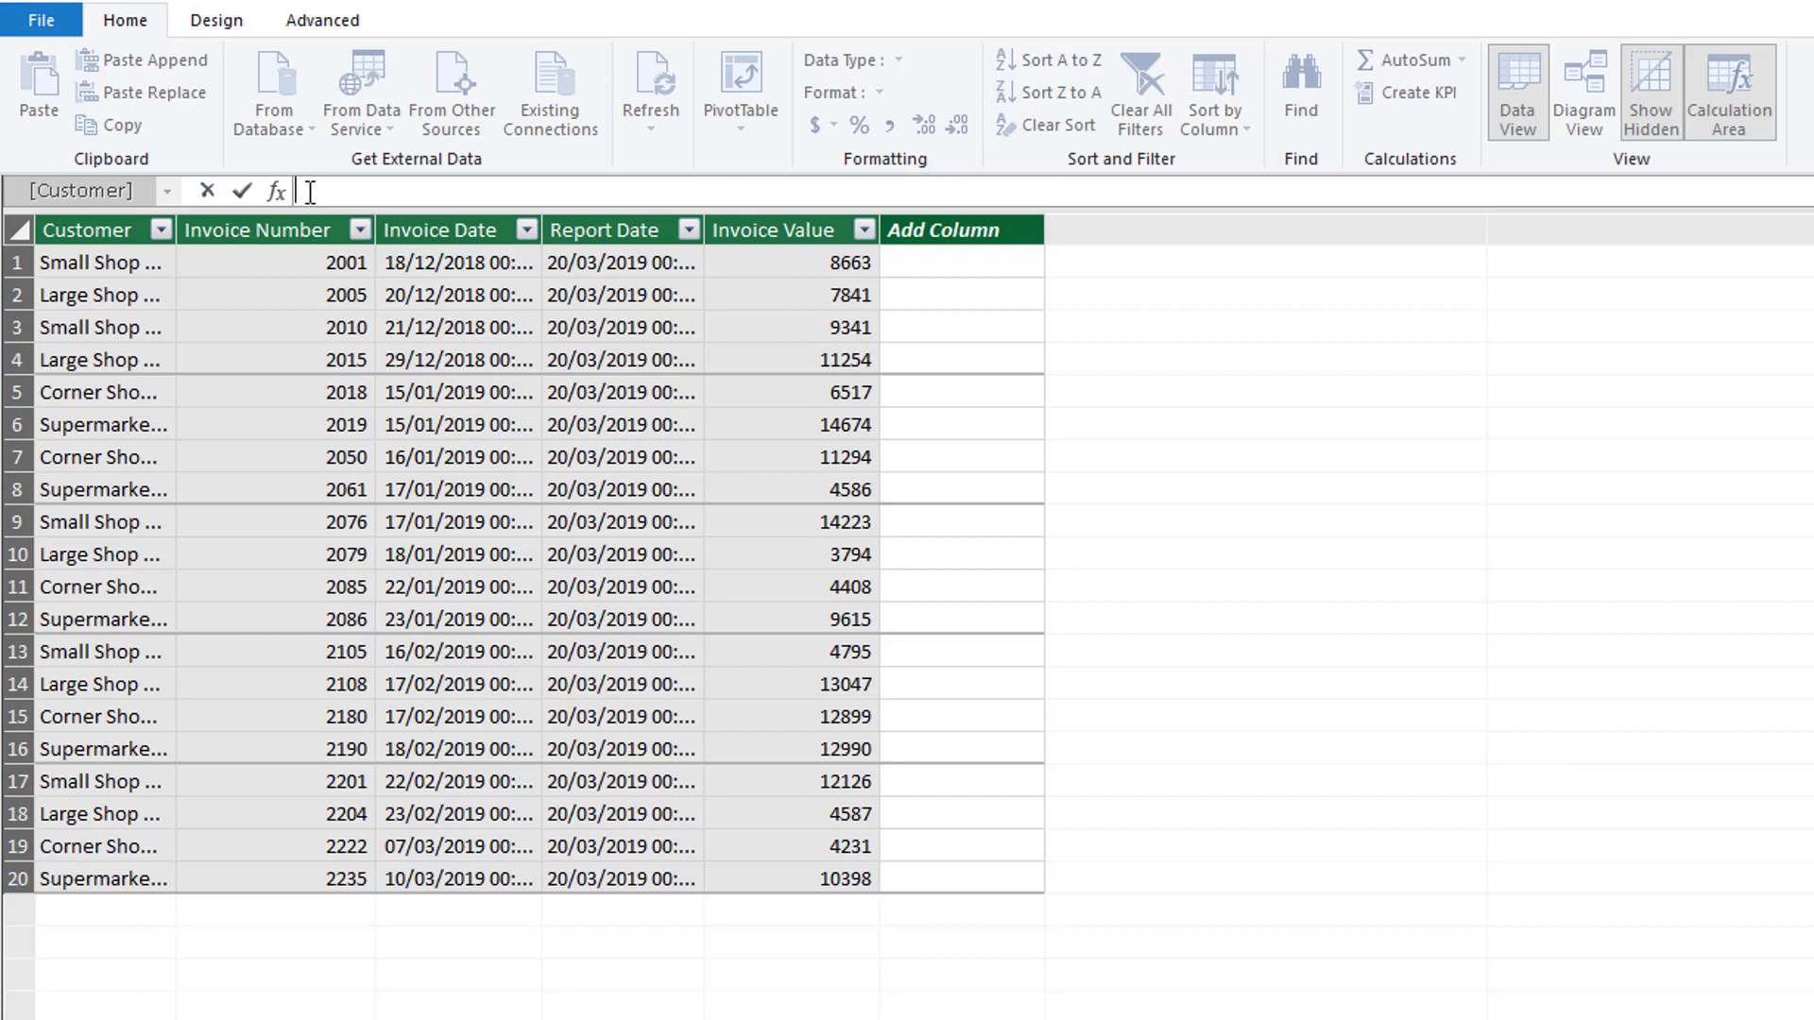
left_click(962, 256)
left_click(431, 181)
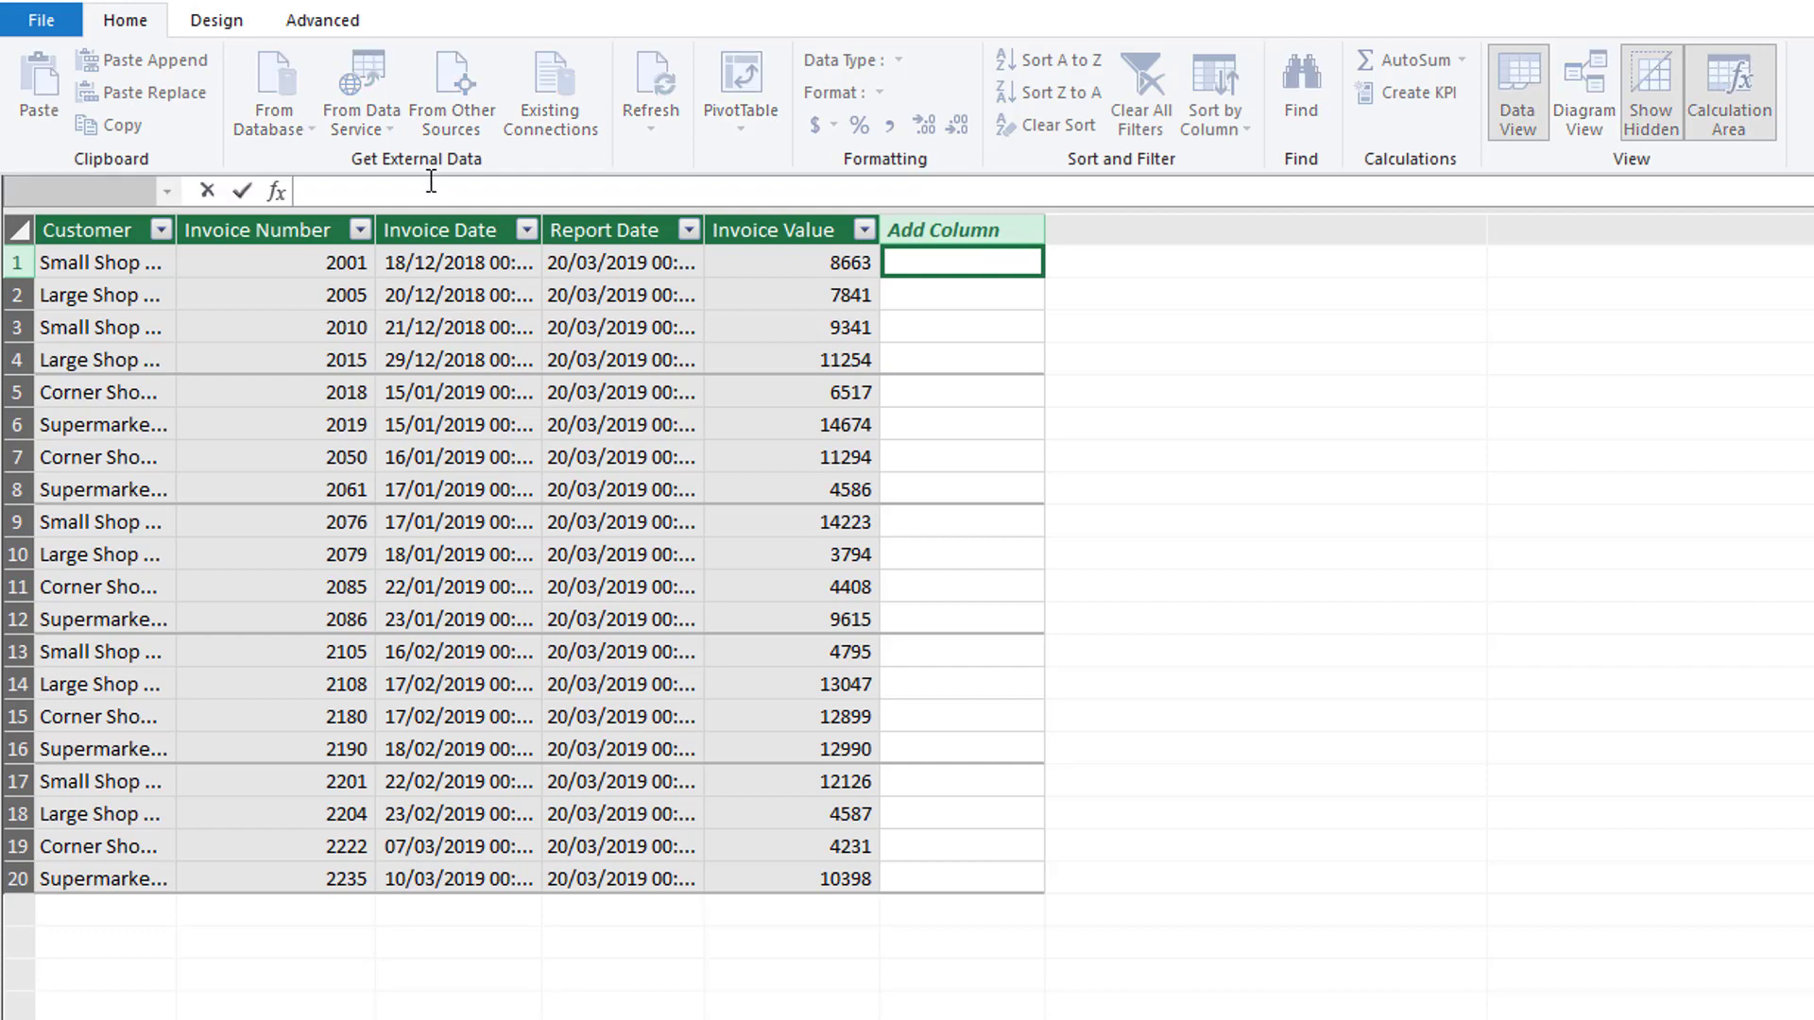
type("=sw")
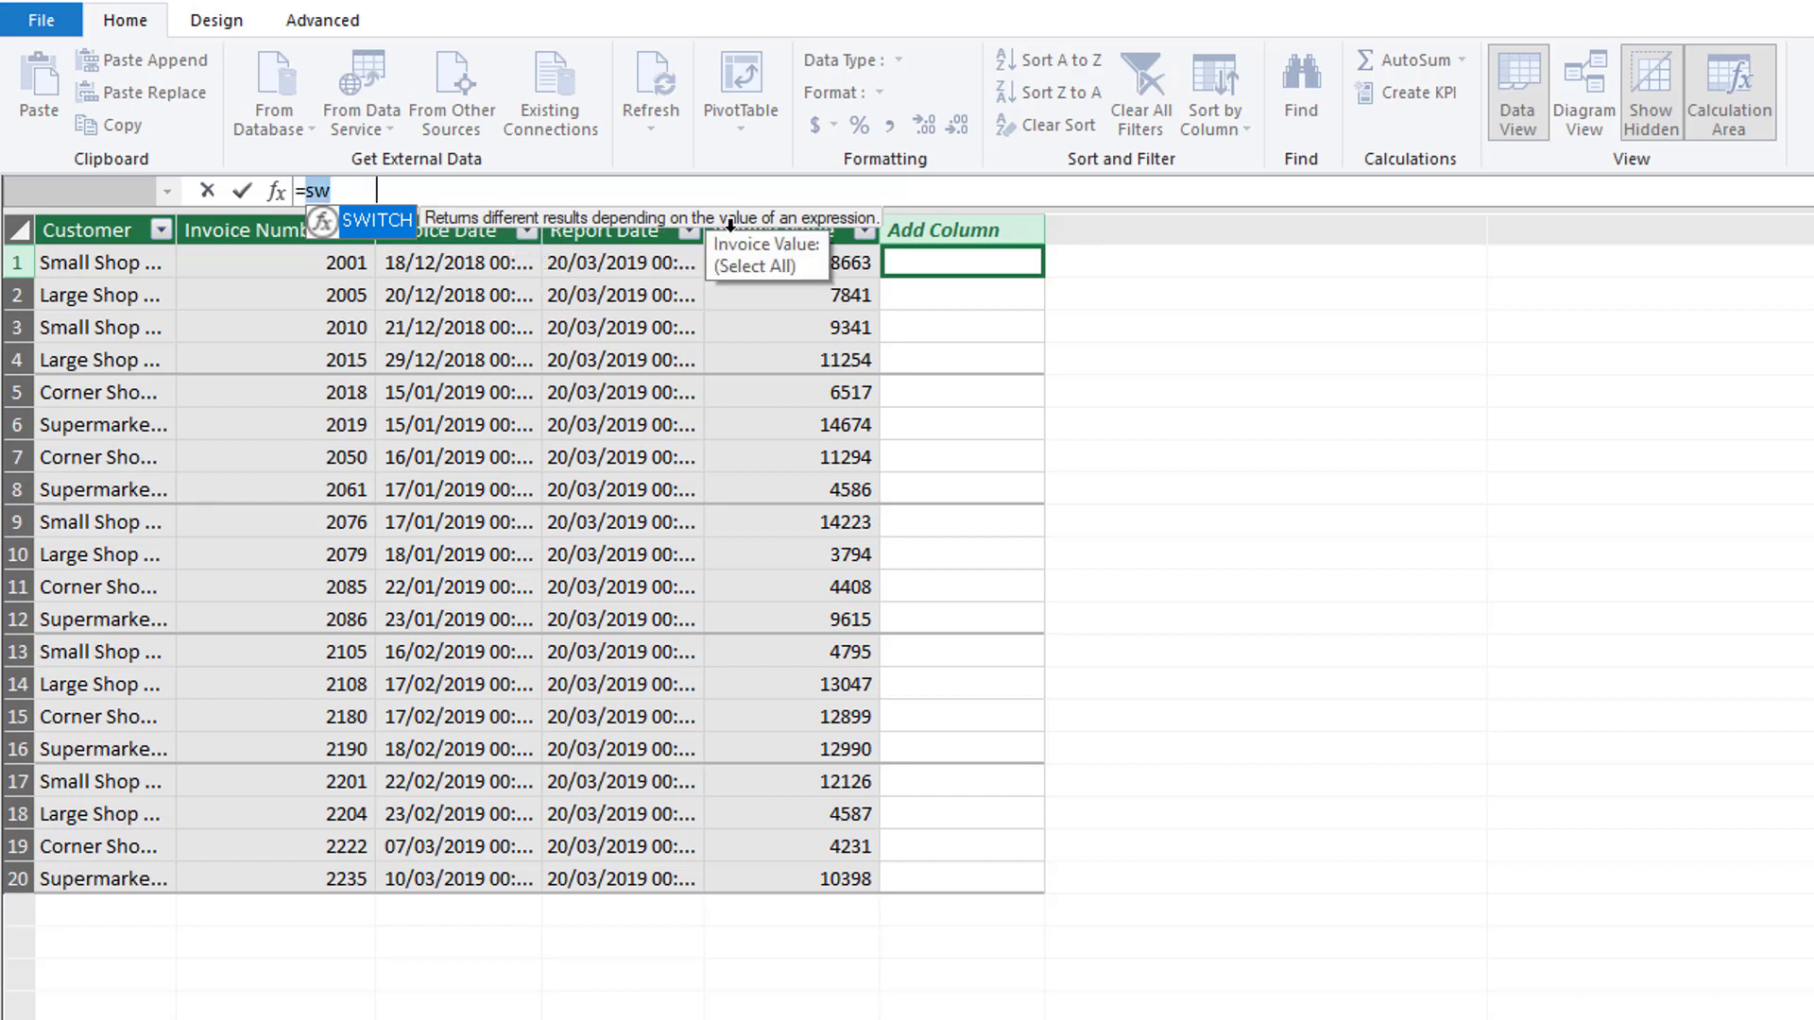
key("Tab")
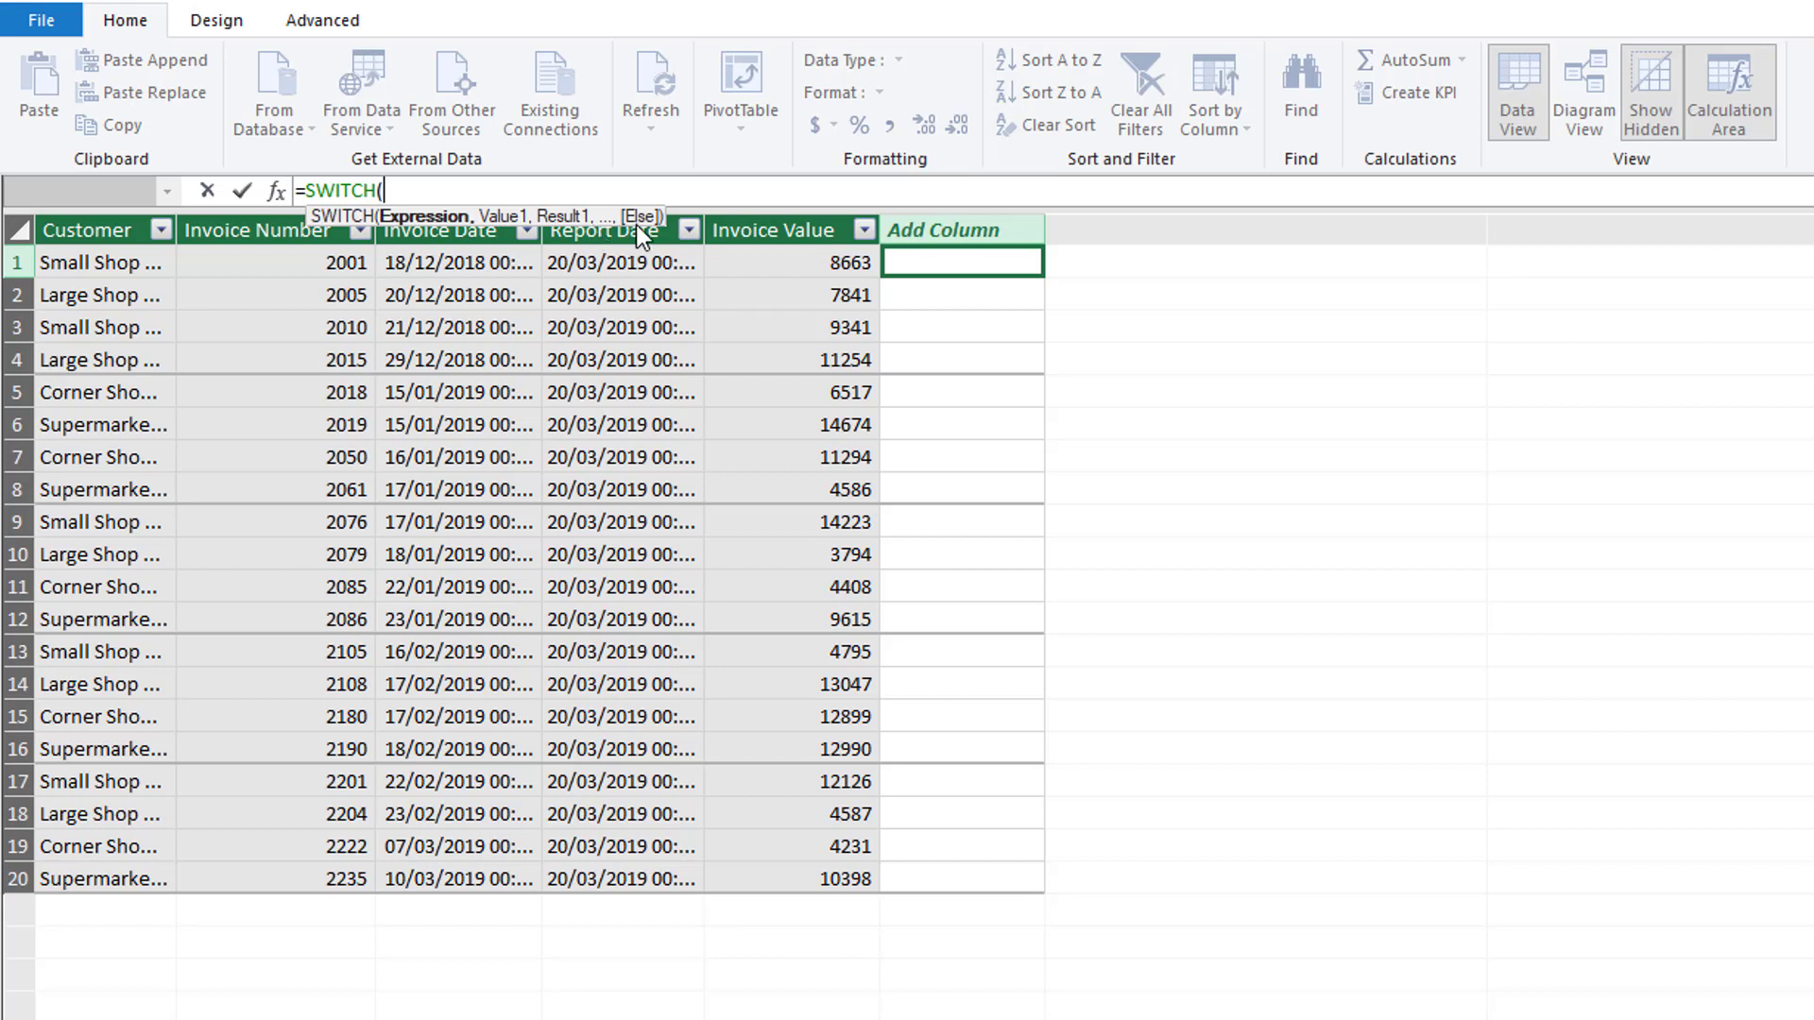
type("t")
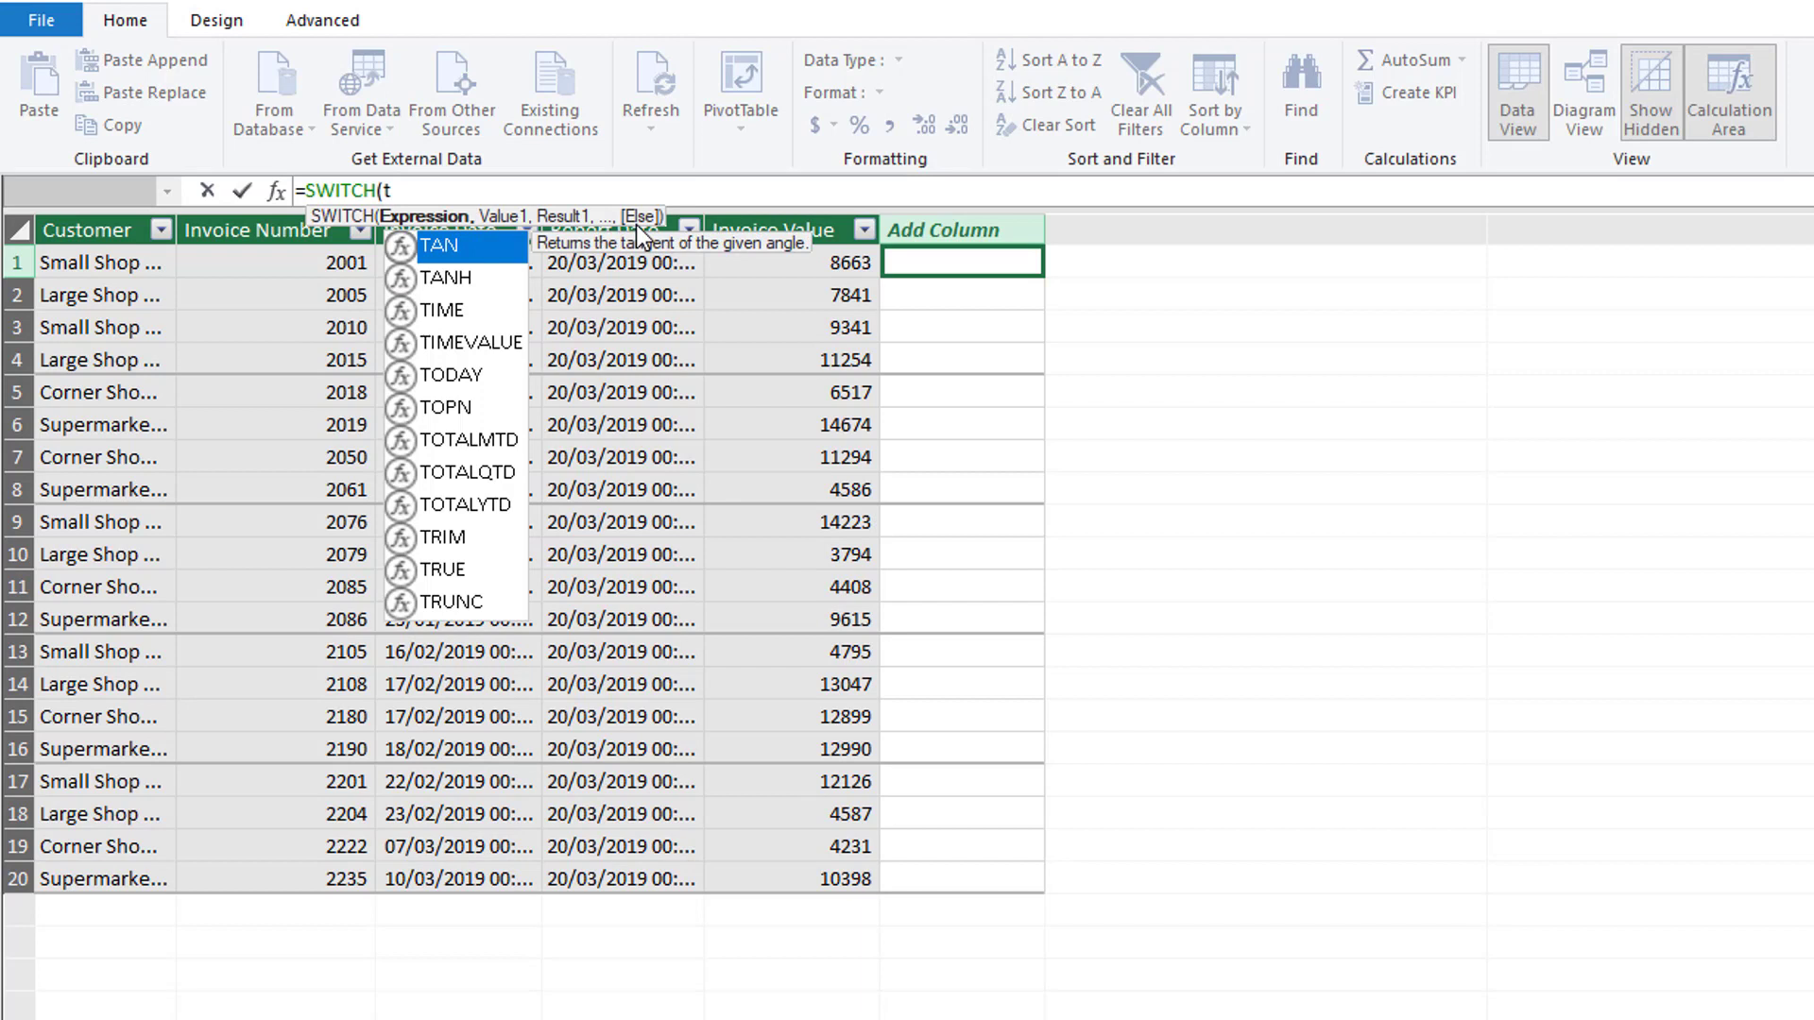
key("BackSpace")
type("tru")
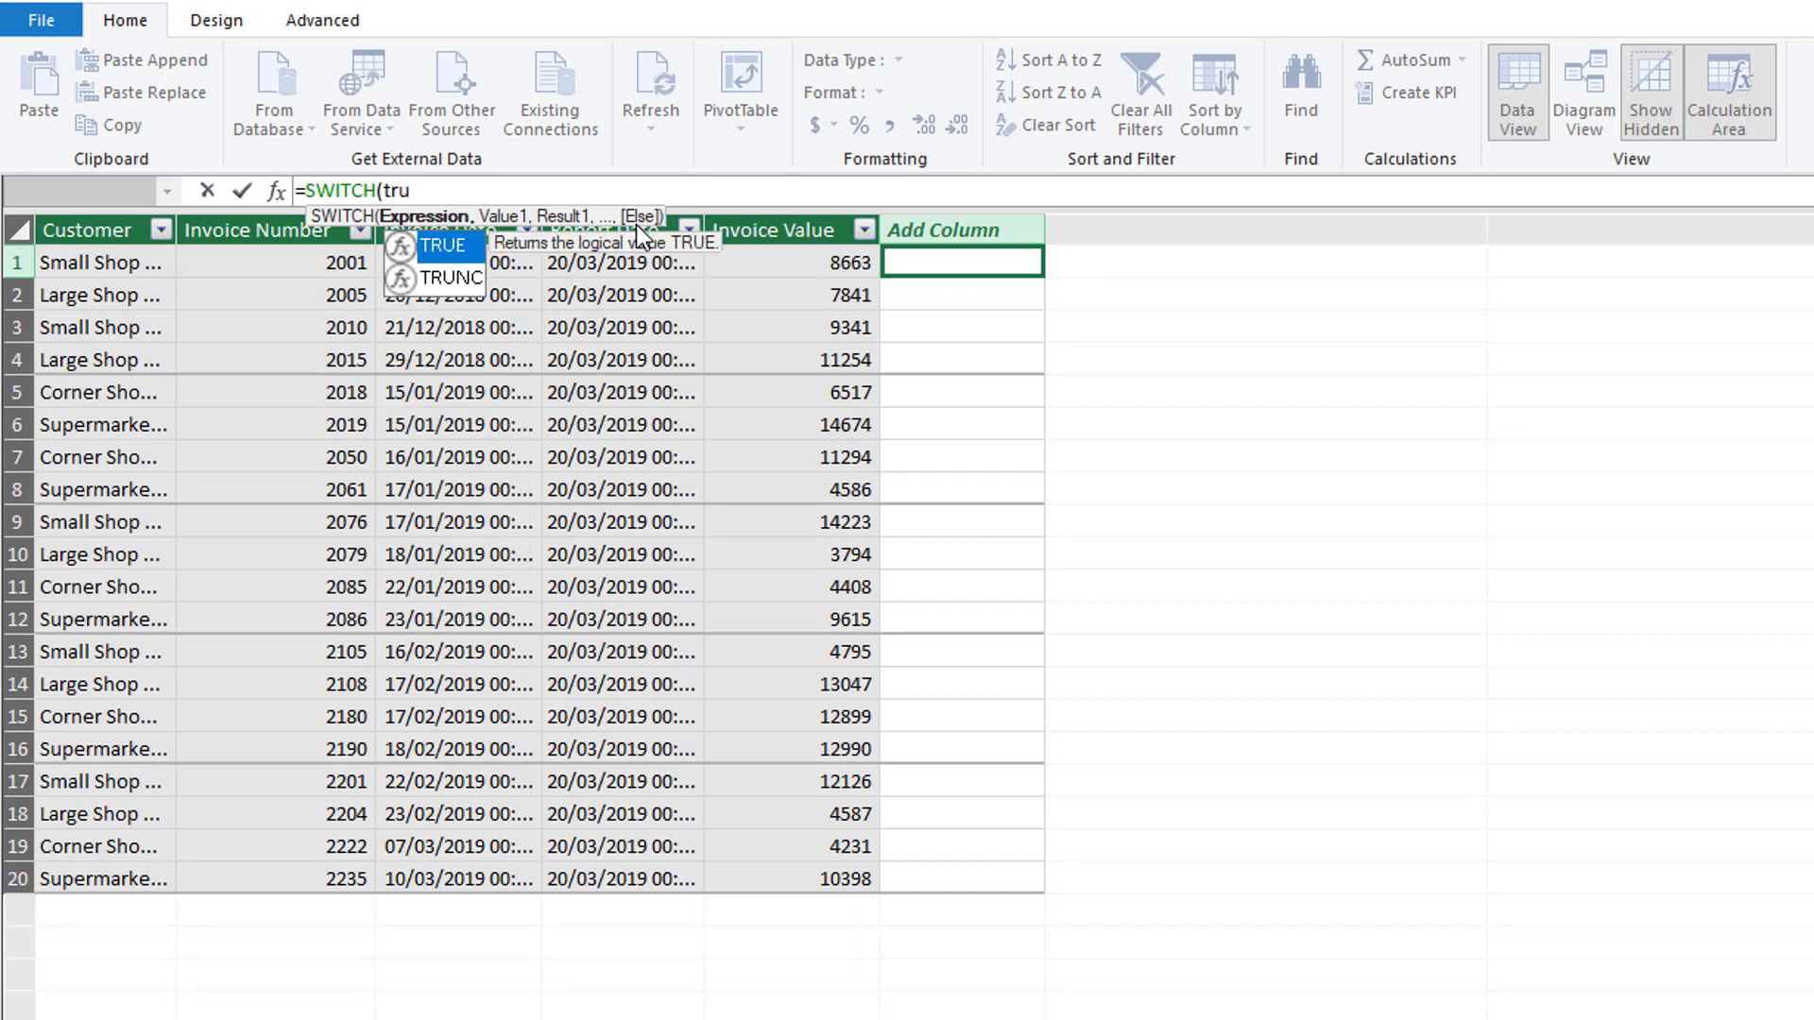
key("Tab")
type(")")
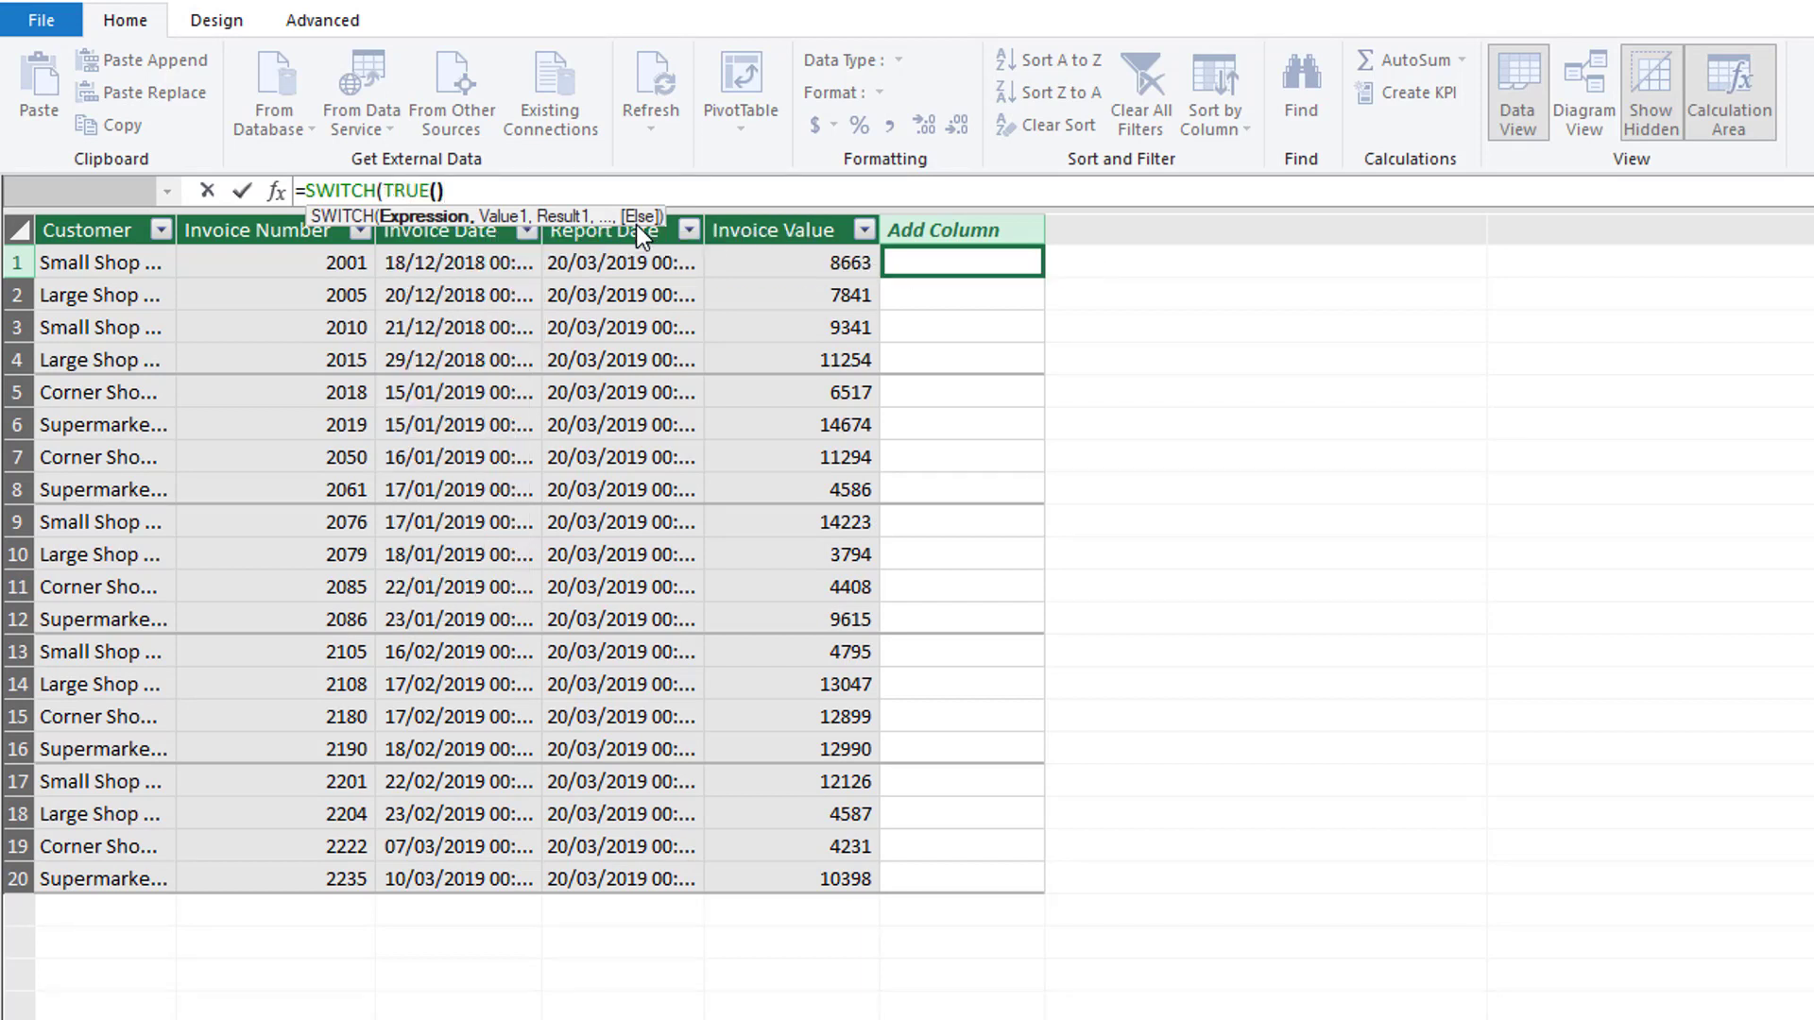
type(",")
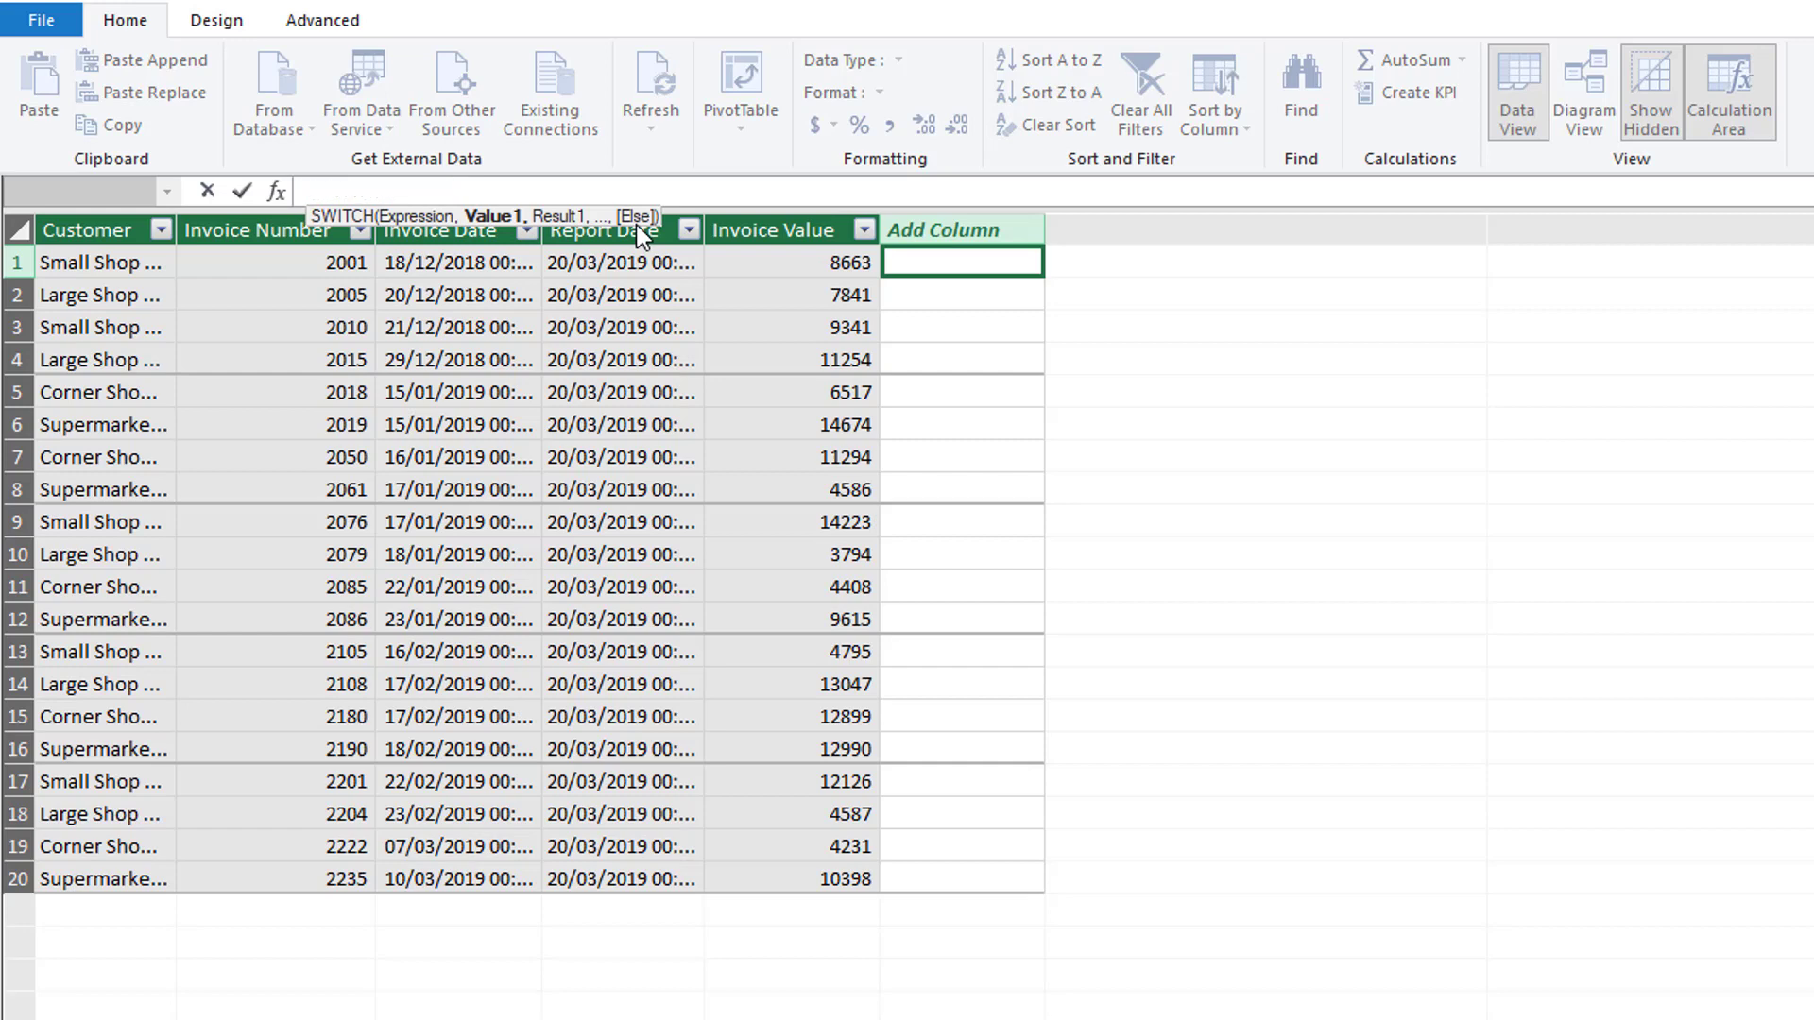
key("ctrl+shift+u")
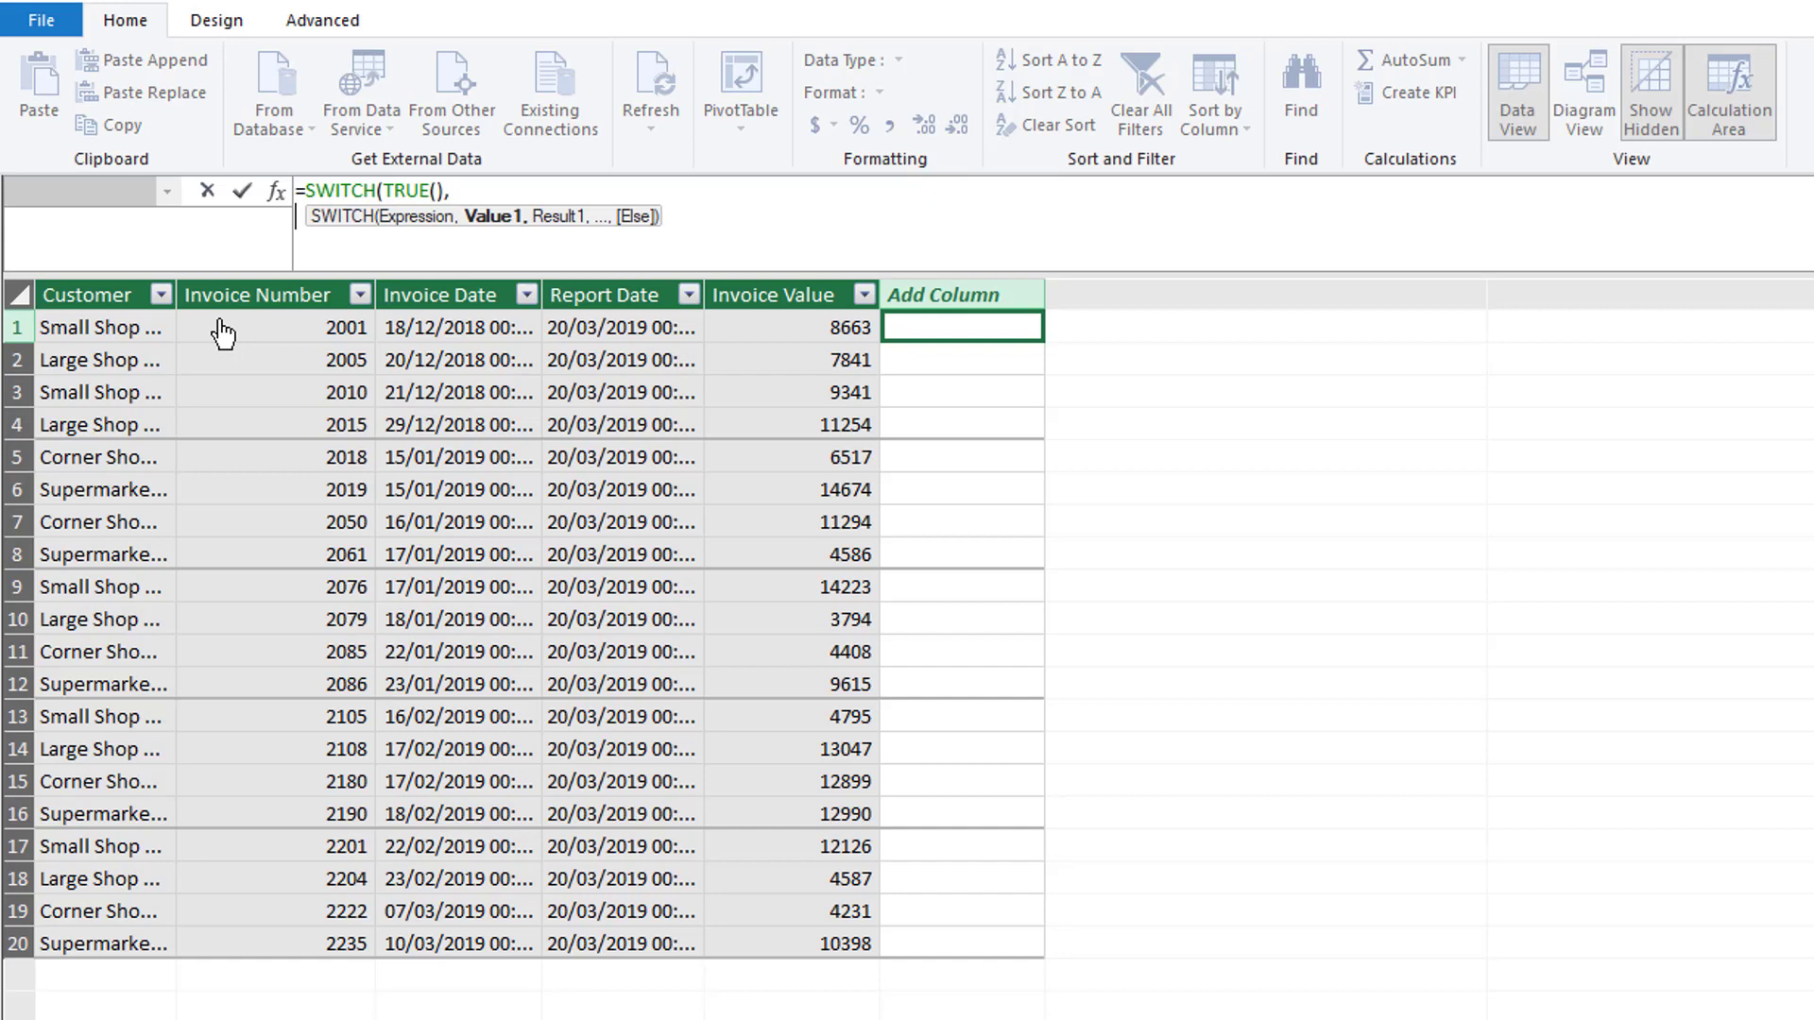
Step: Enter and(DATEDIFF(invoice[Invoice Date],invoice[Report Date],DAY)>=0, followed by a new line
type("and")
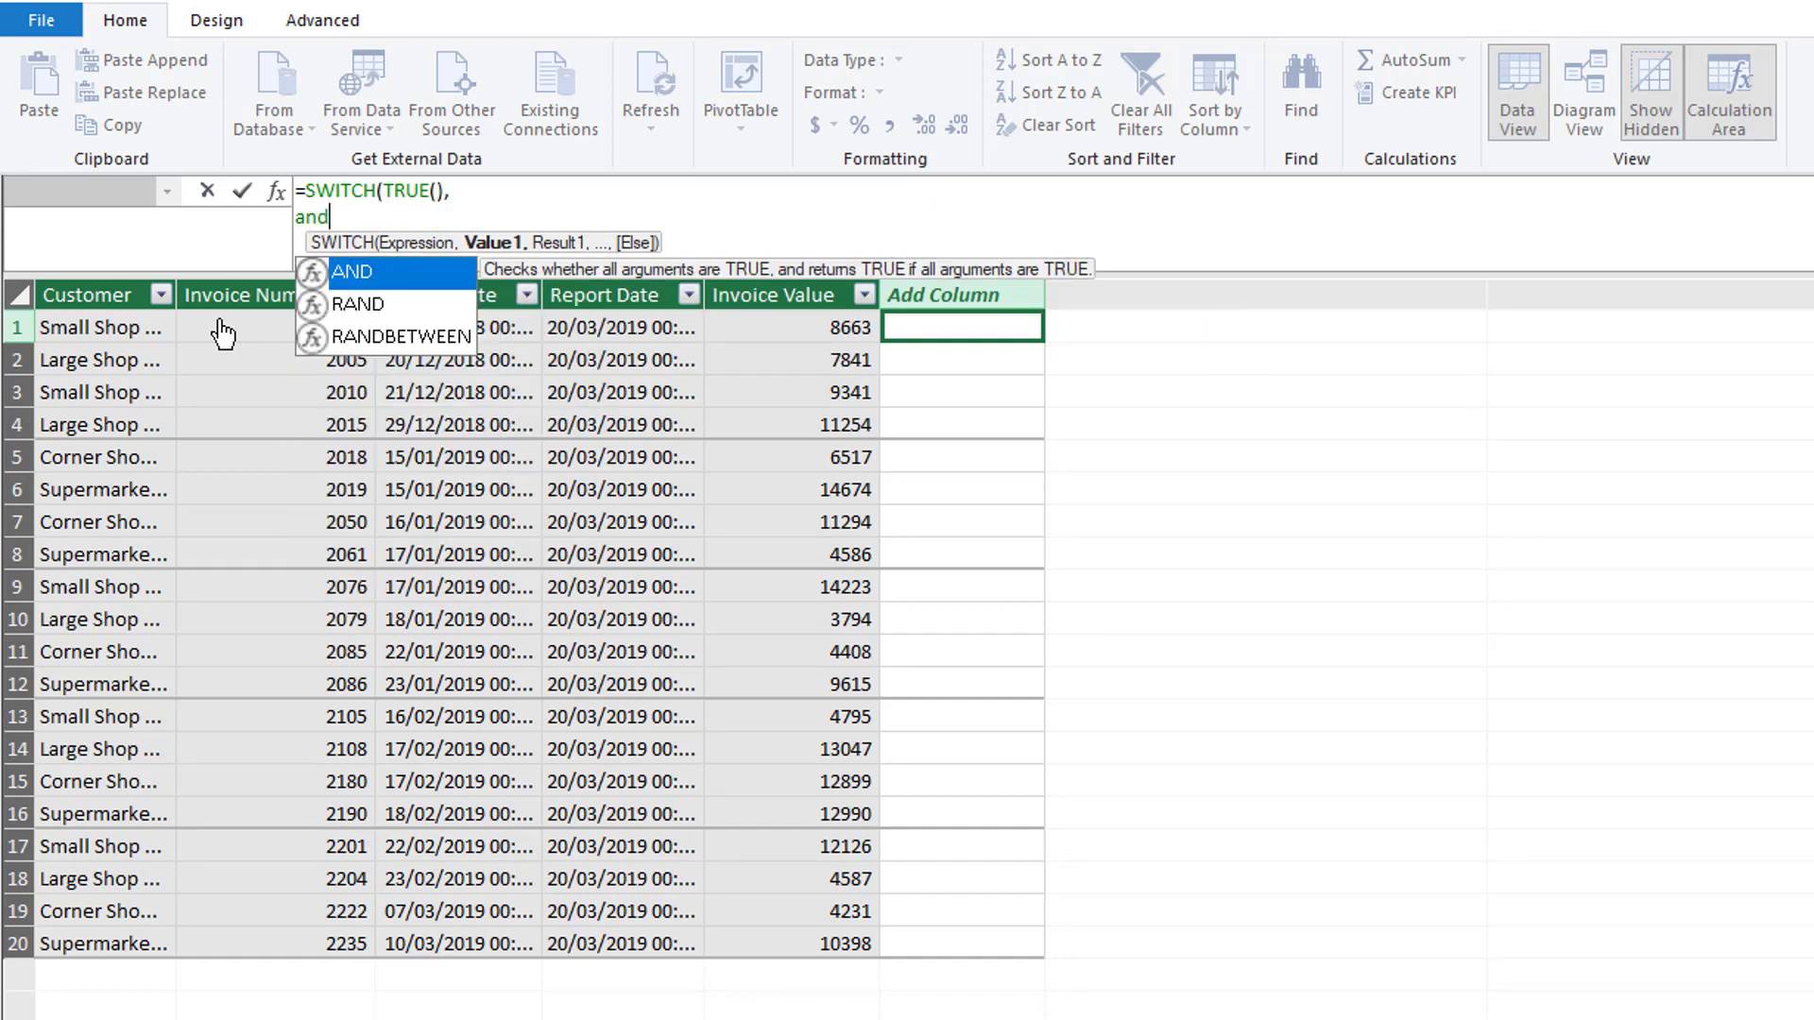
type("(")
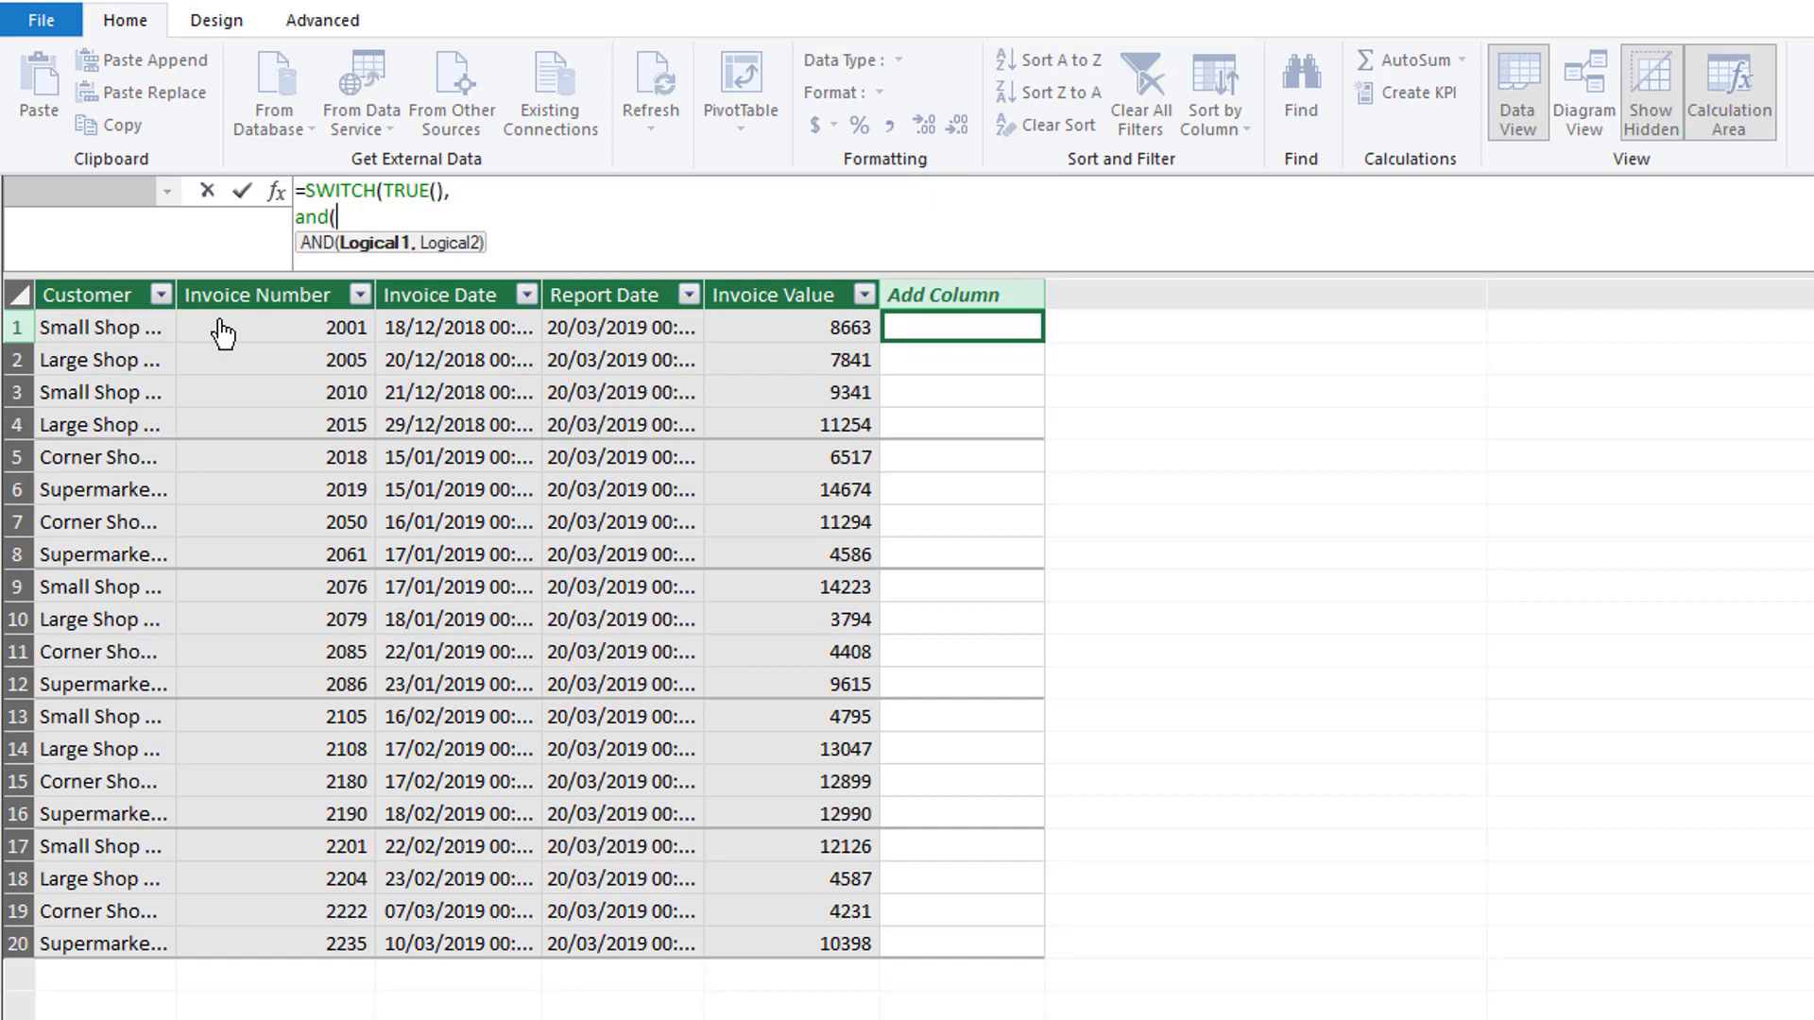
type("dated")
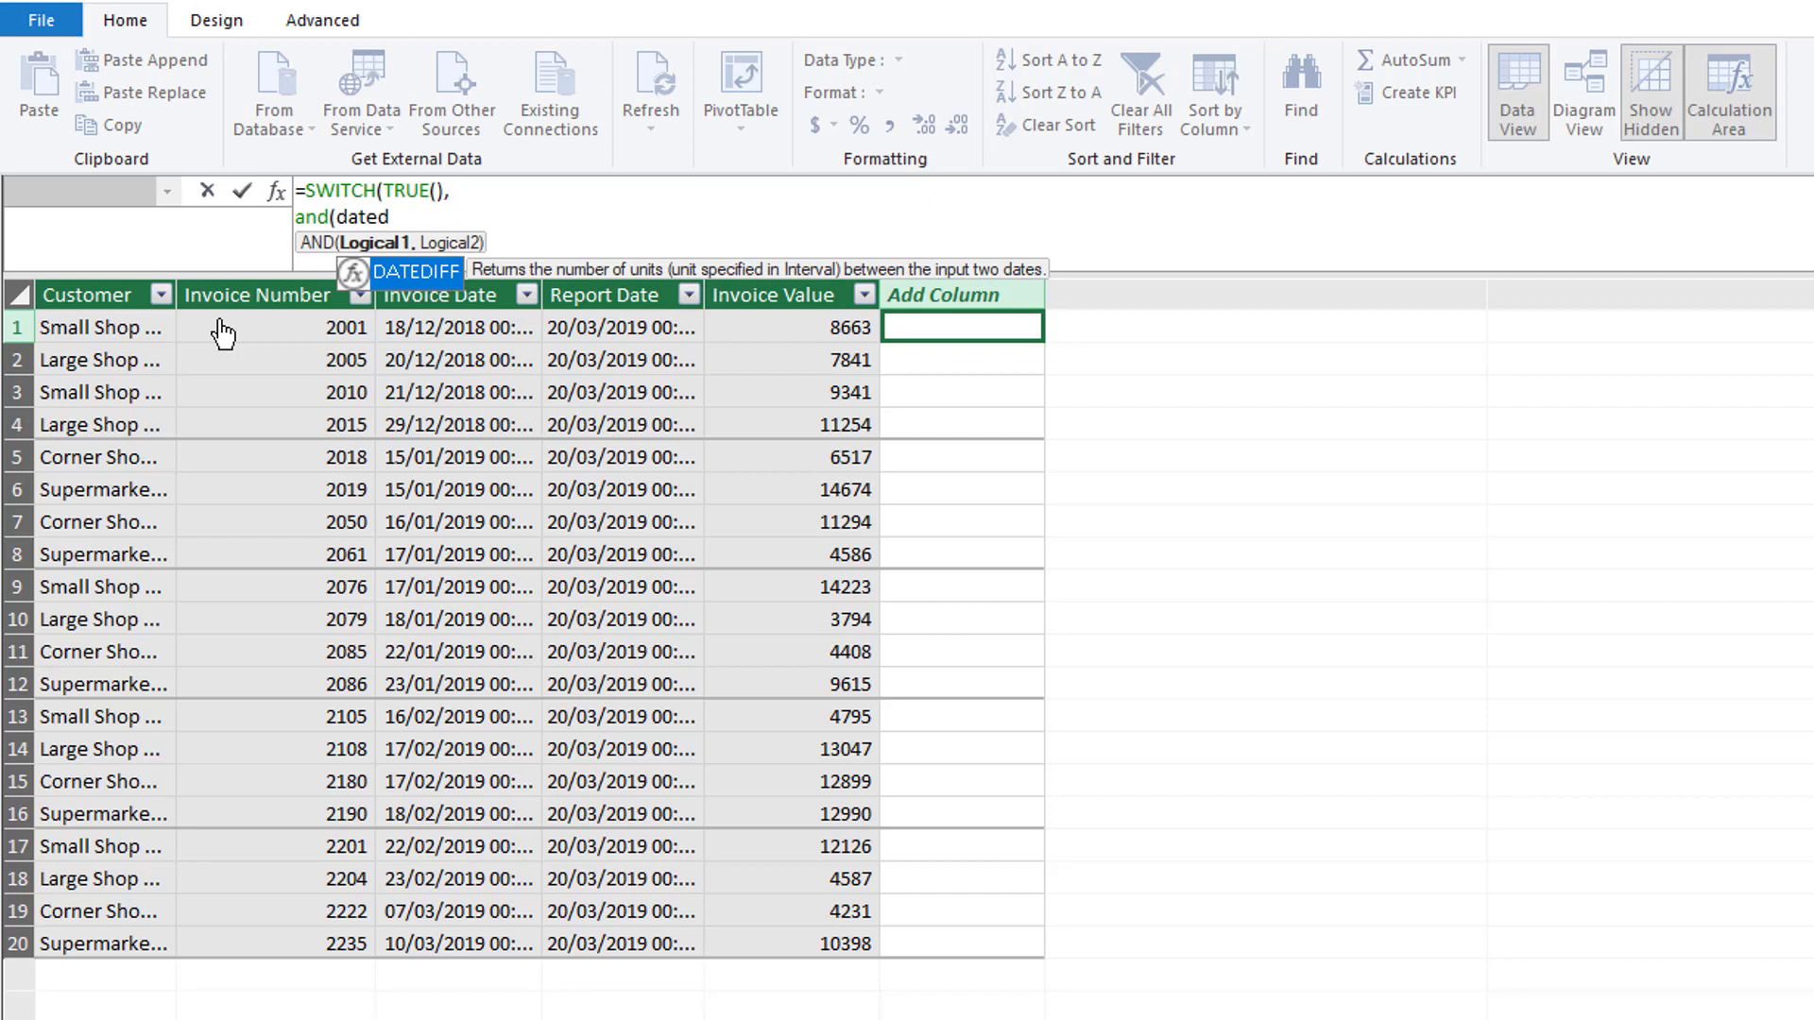
key("Tab")
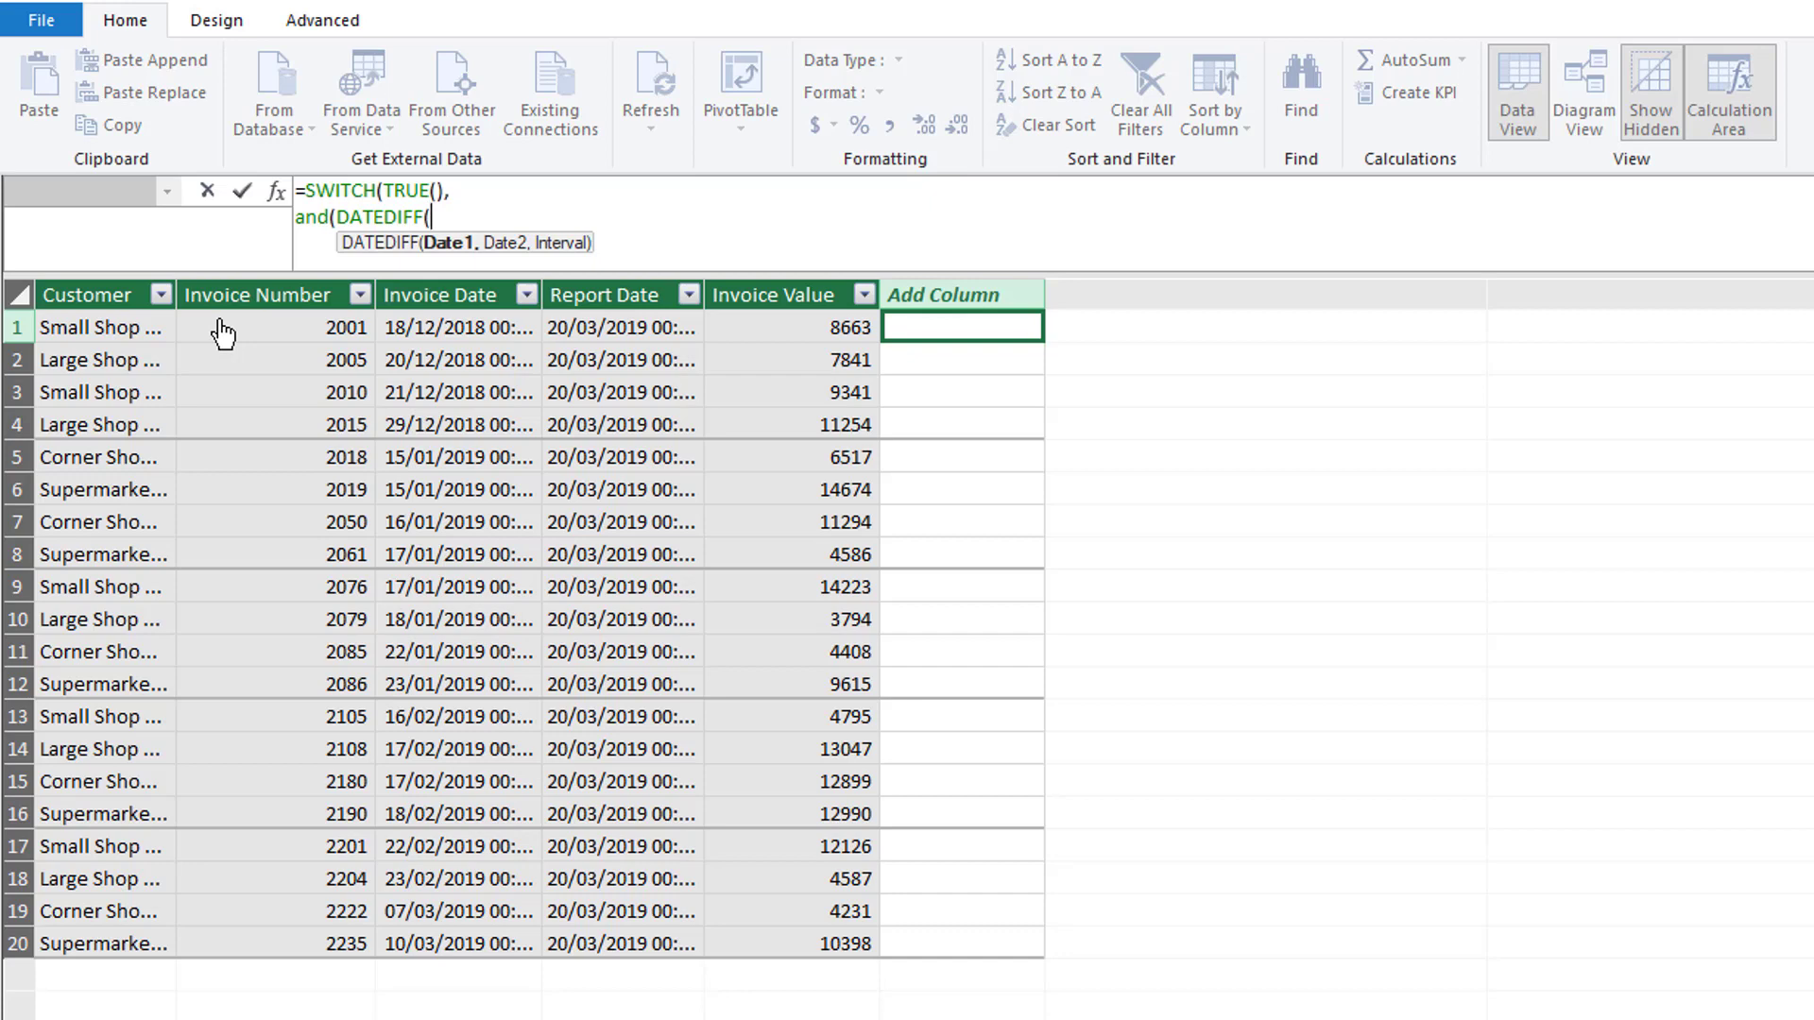
type("in")
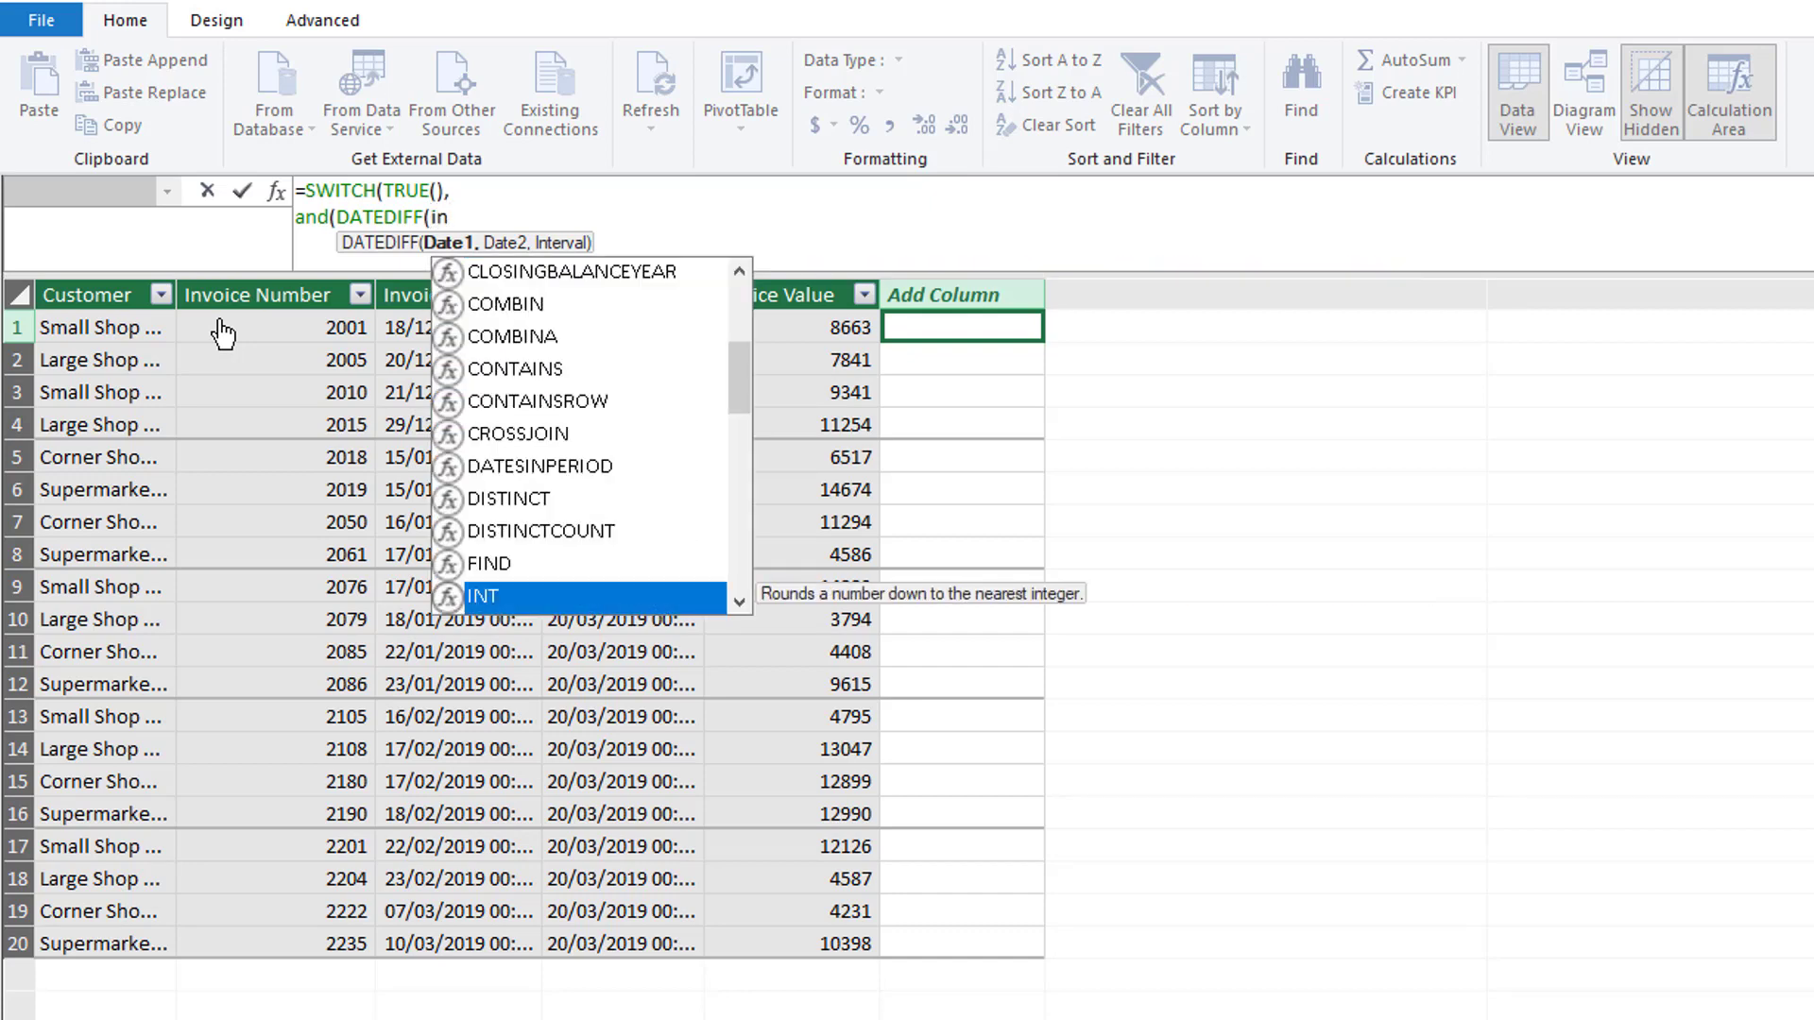
type("v")
key("Down")
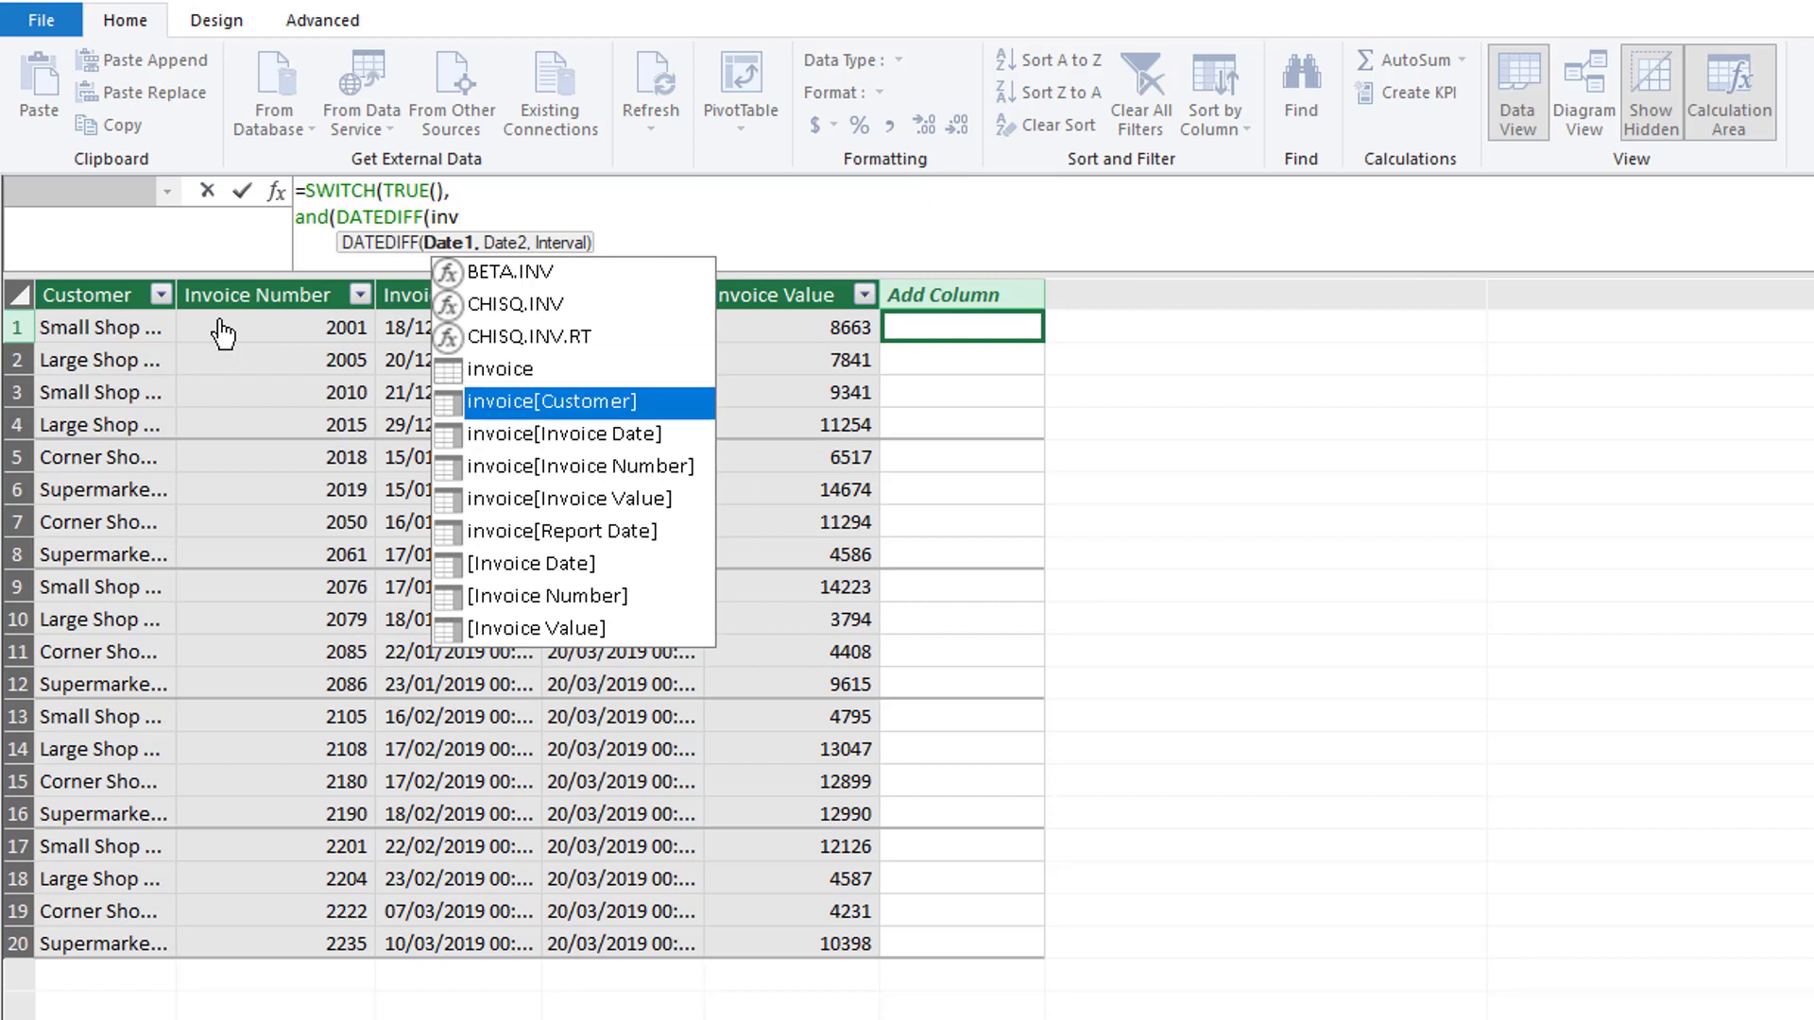
key("Down")
key("Down")
key("Down")
key("Down")
key("Up")
key("Up")
key("Up")
key("Tab")
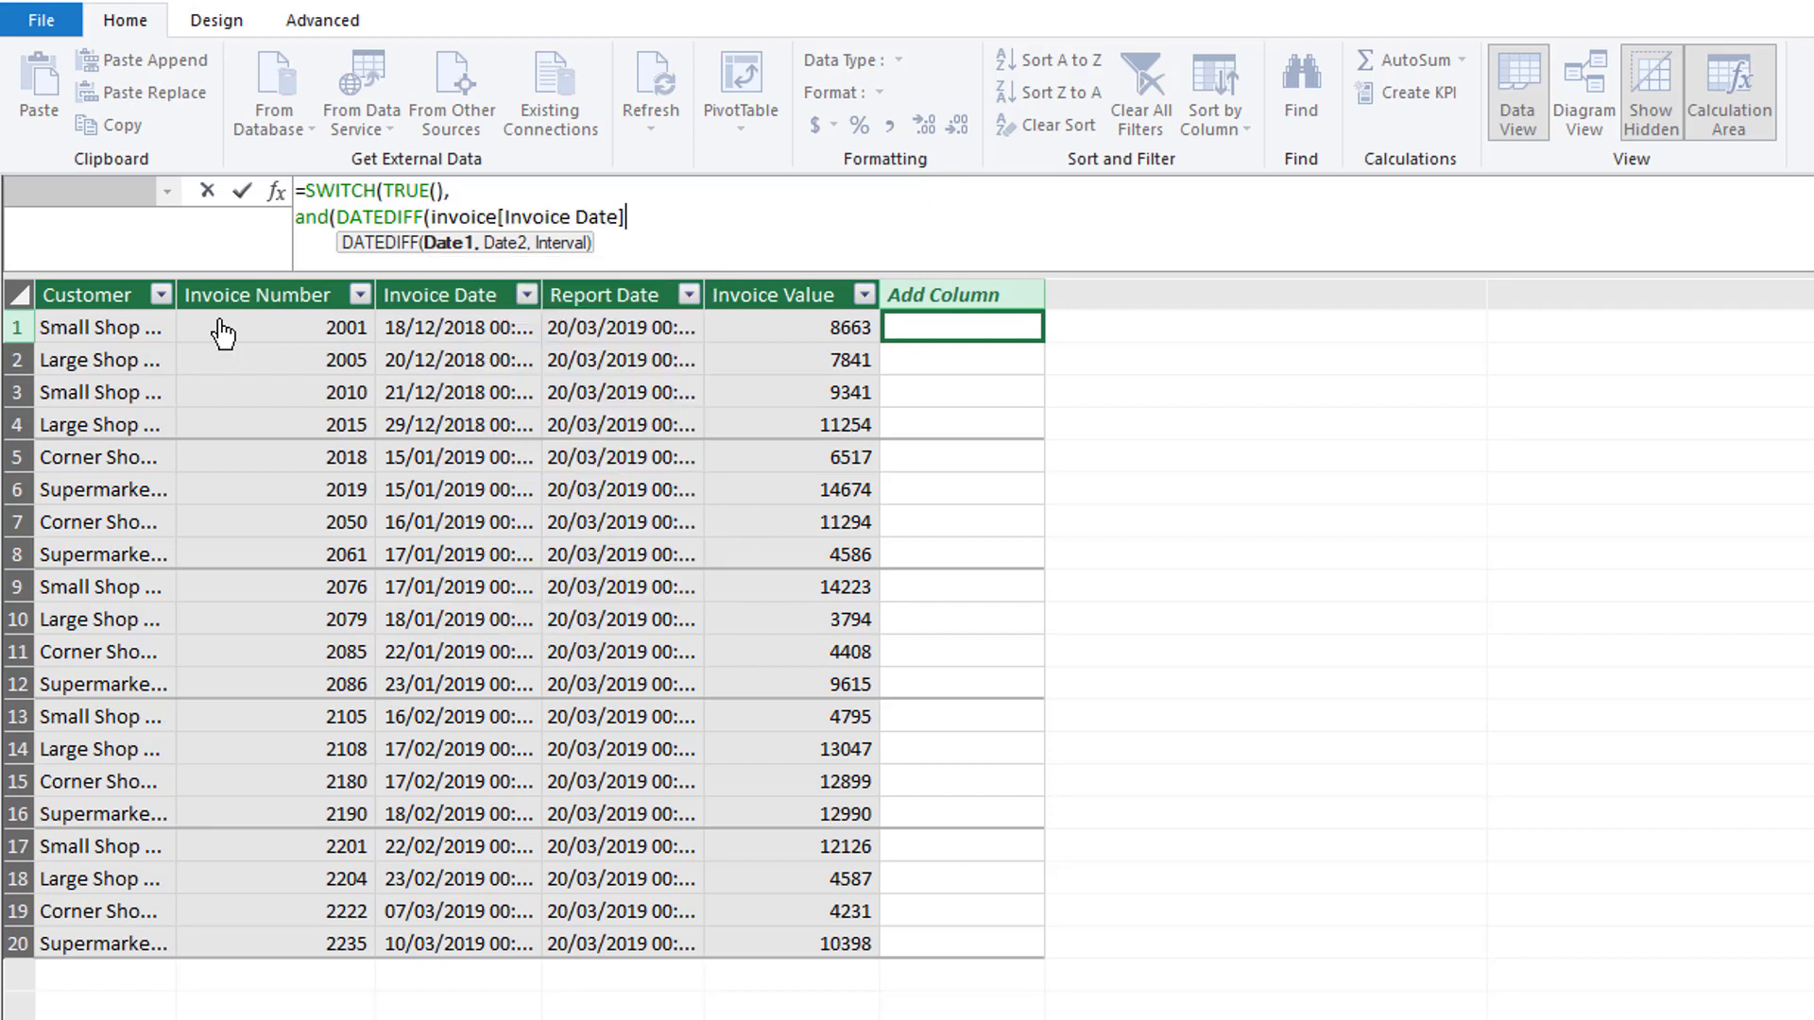
type(",")
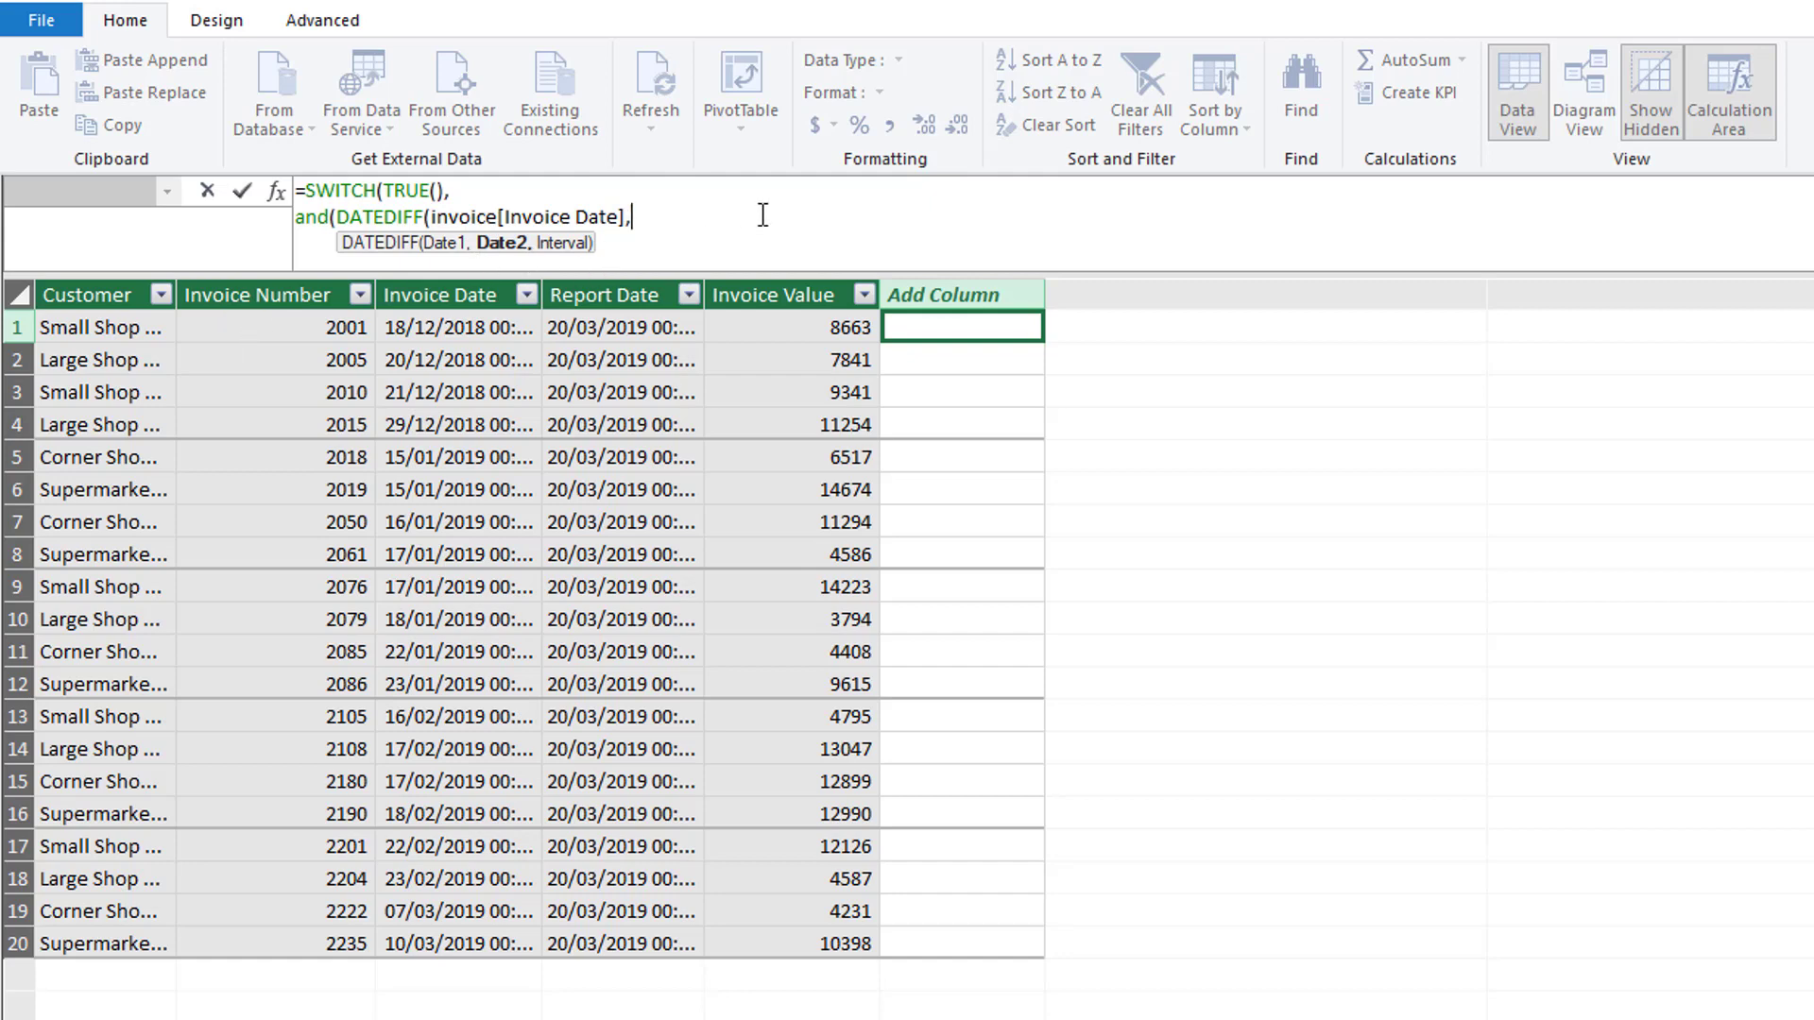
type("rep")
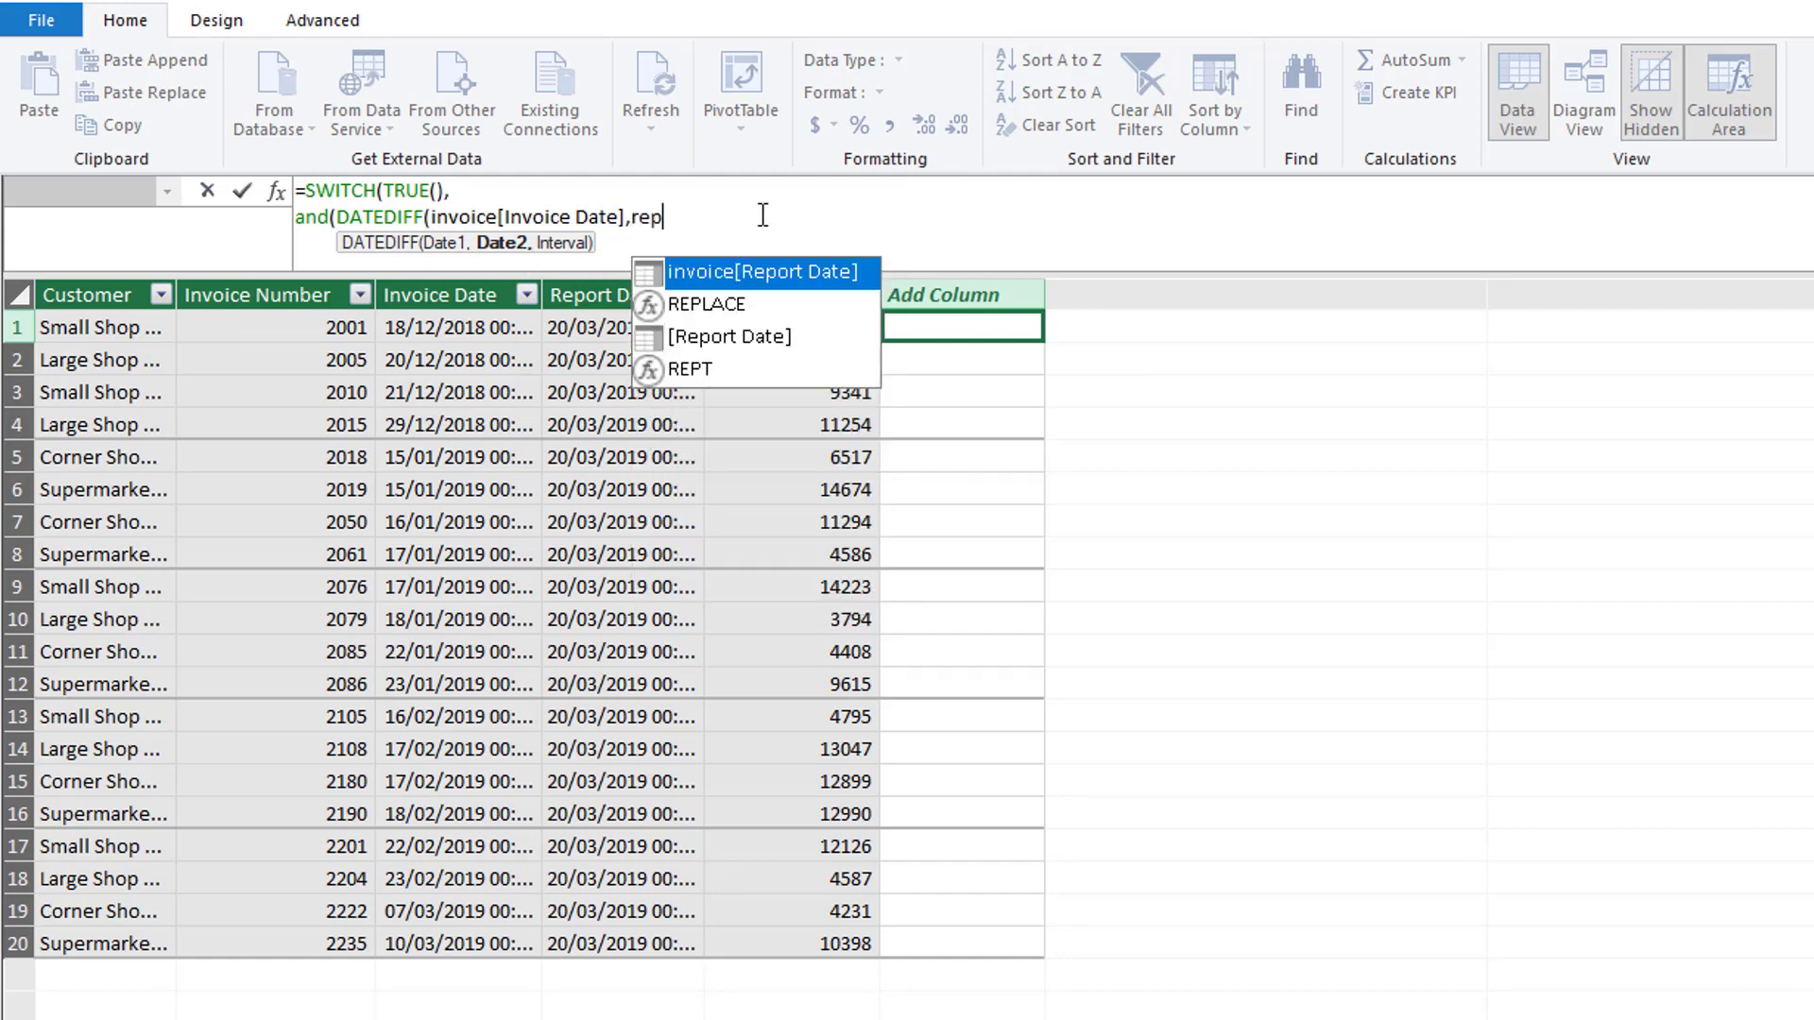
key("Down")
key("Down")
key("Up")
key("Up")
key("Tab")
type(",")
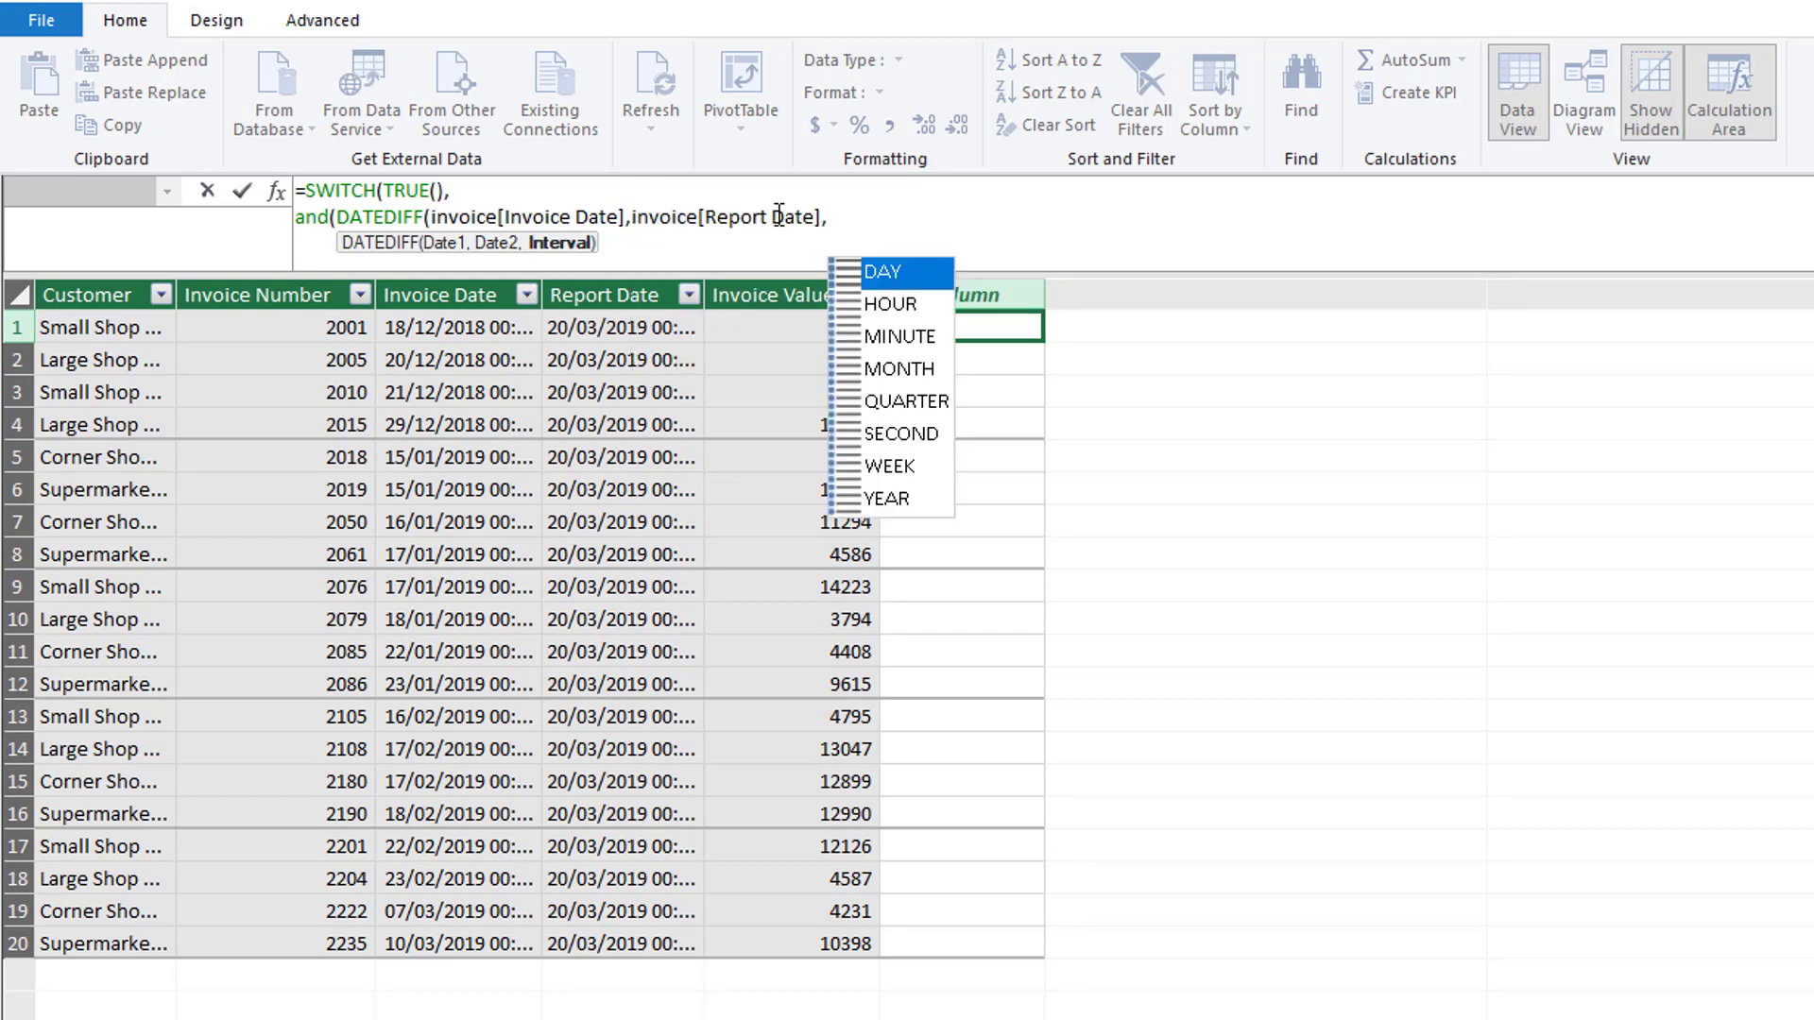
key("Tab")
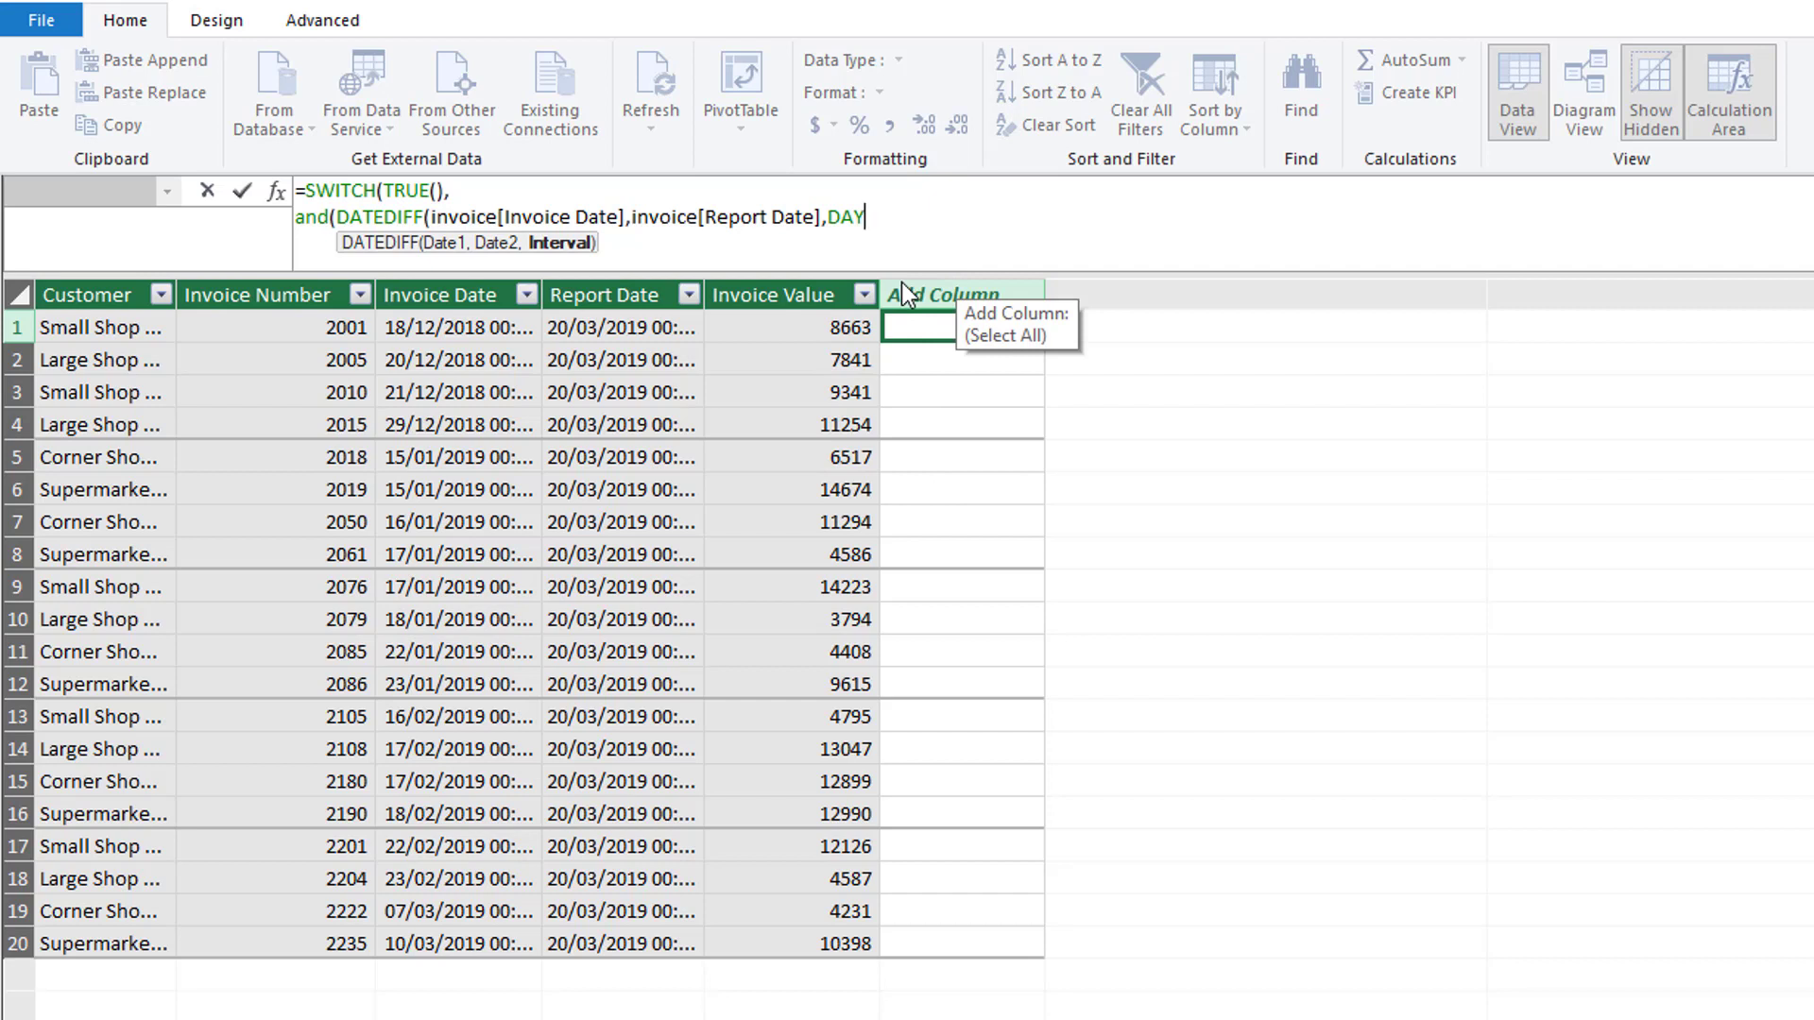
type(")")
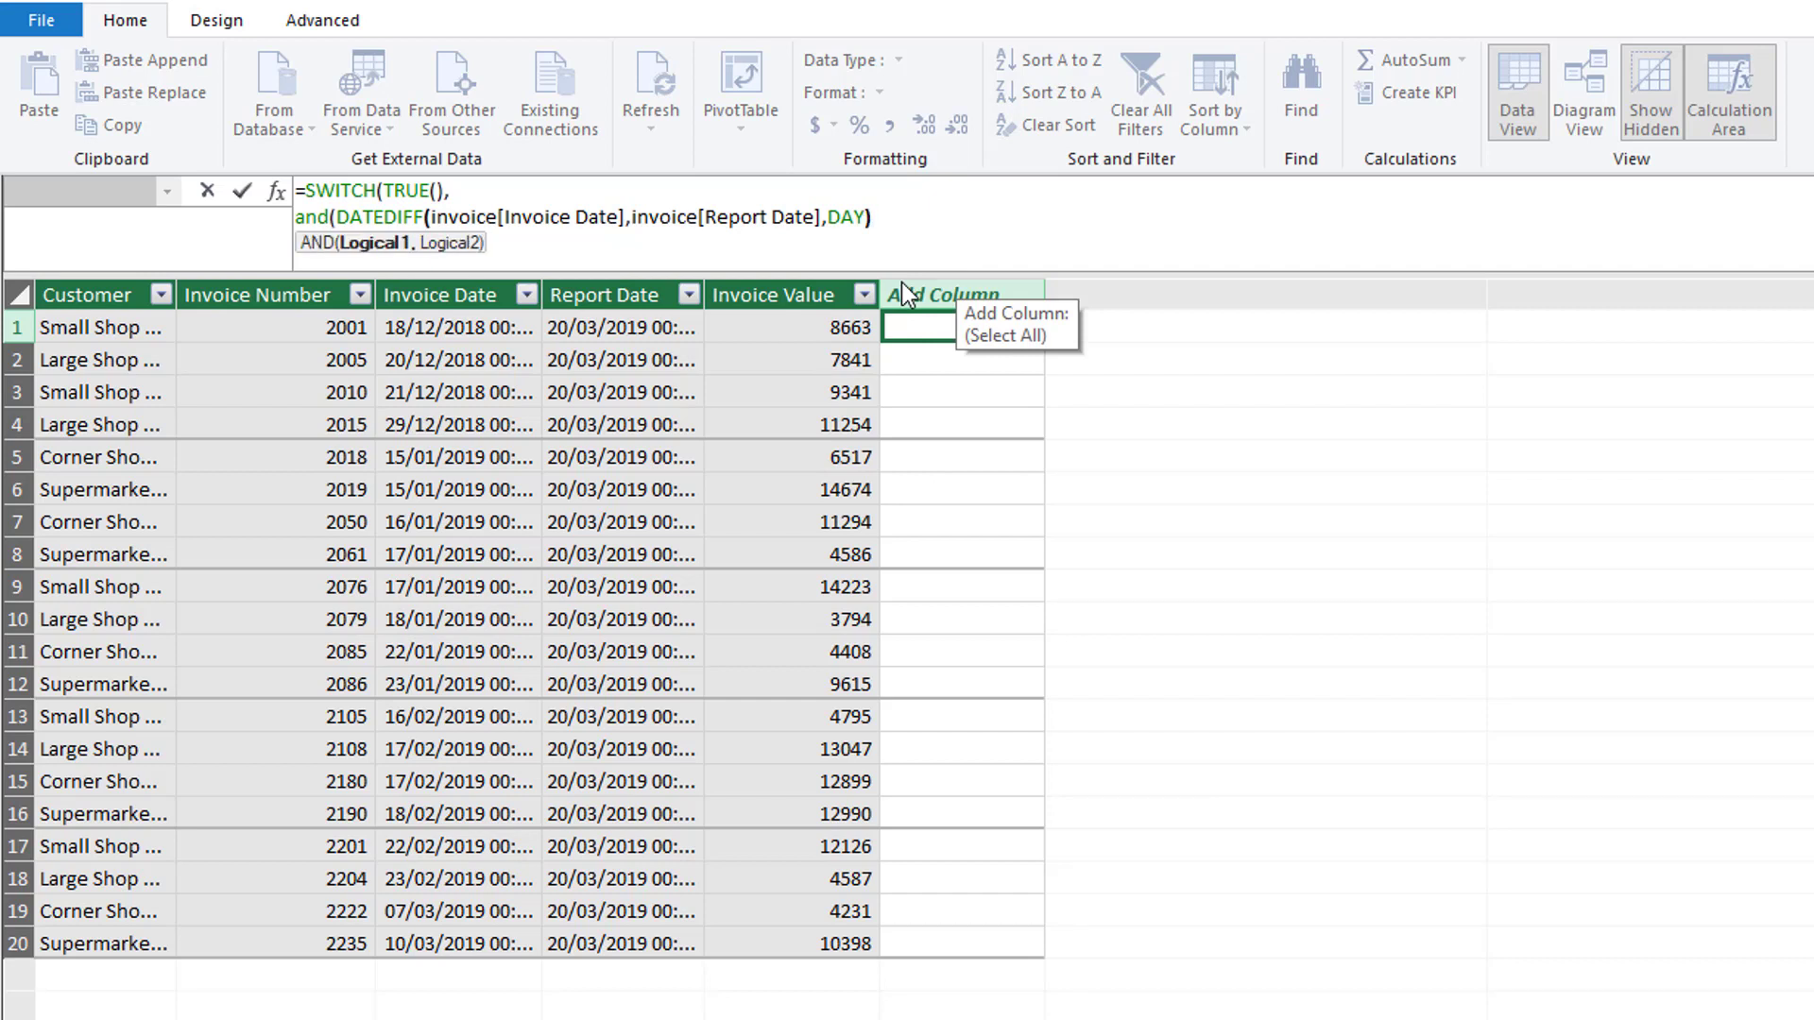
type(">")
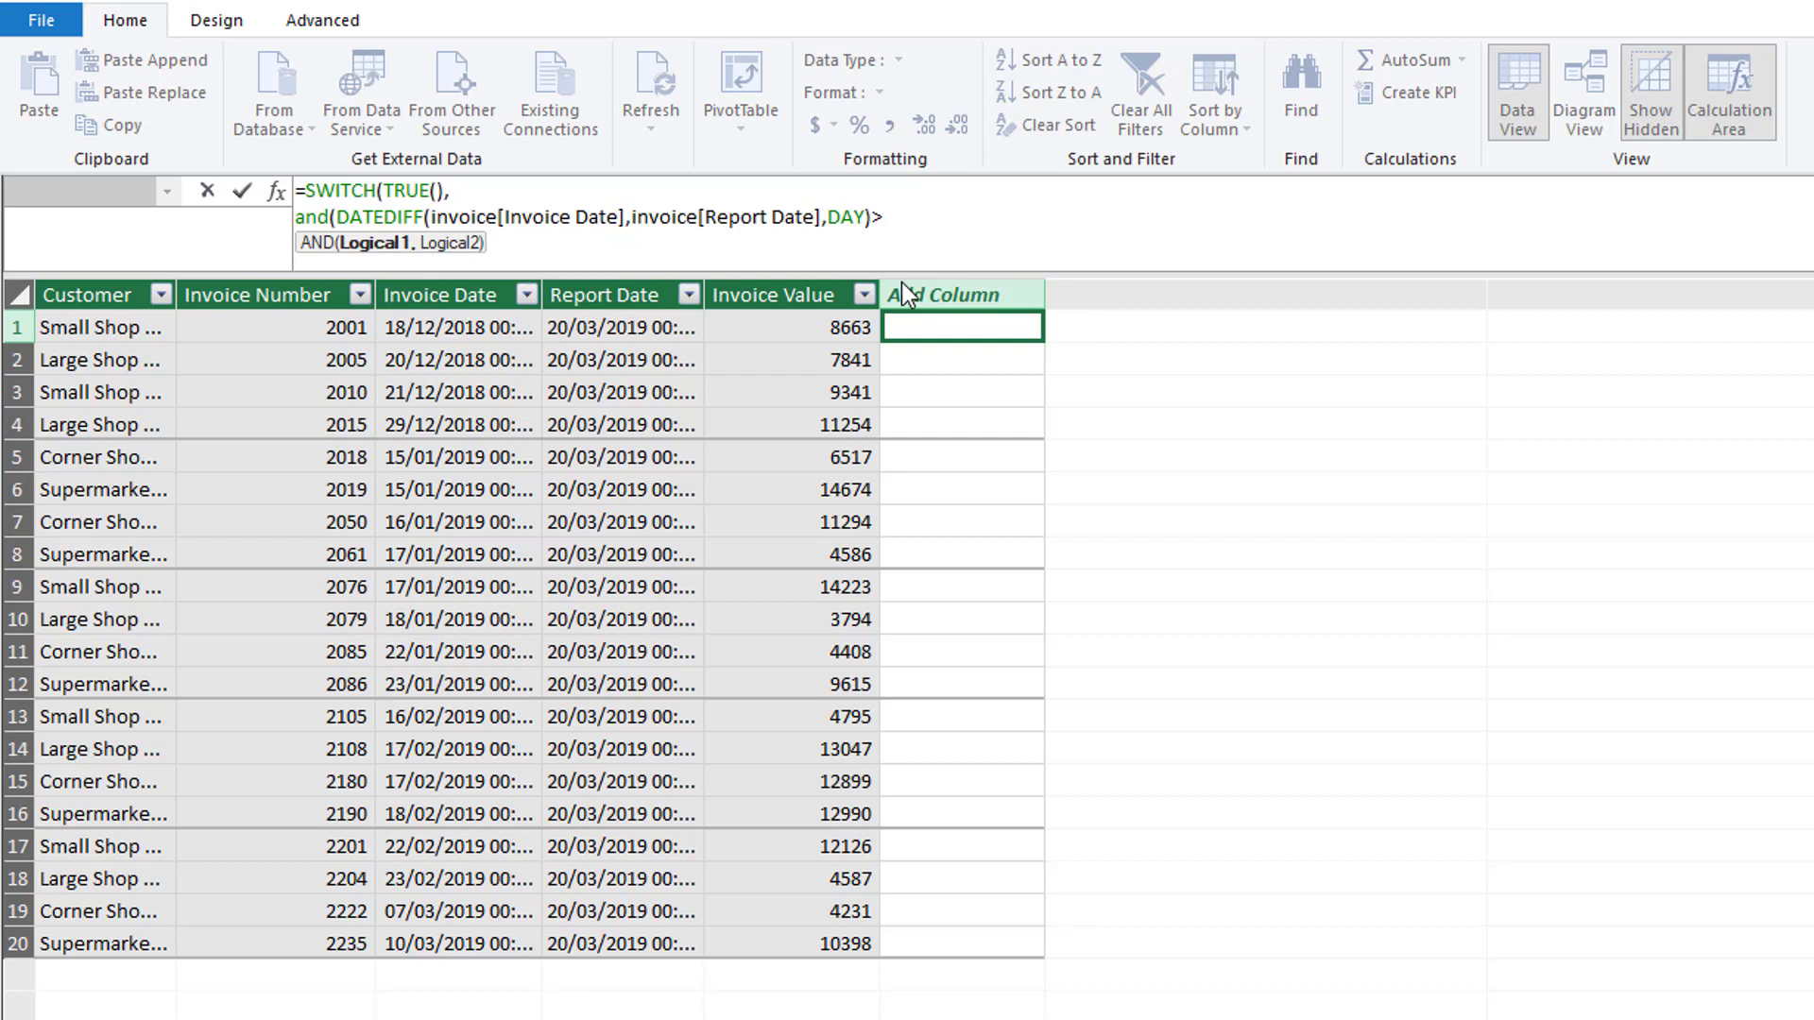
type("=0,")
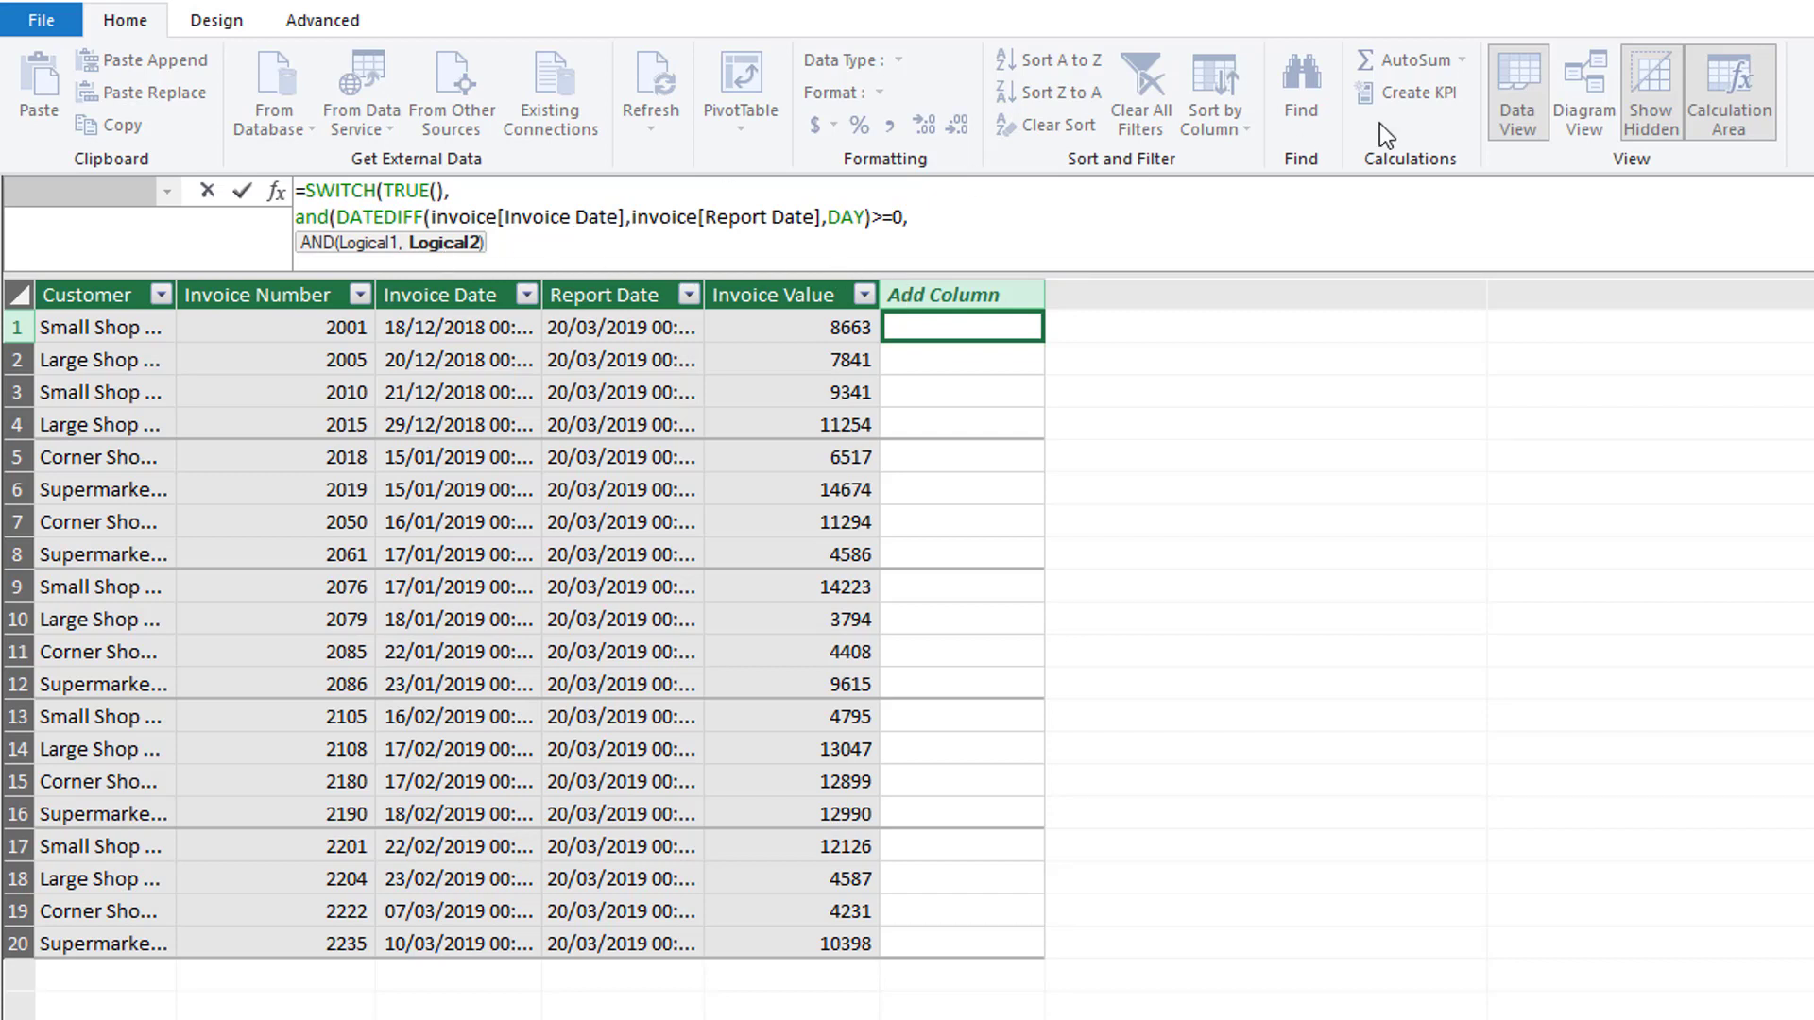
key("shift+Return")
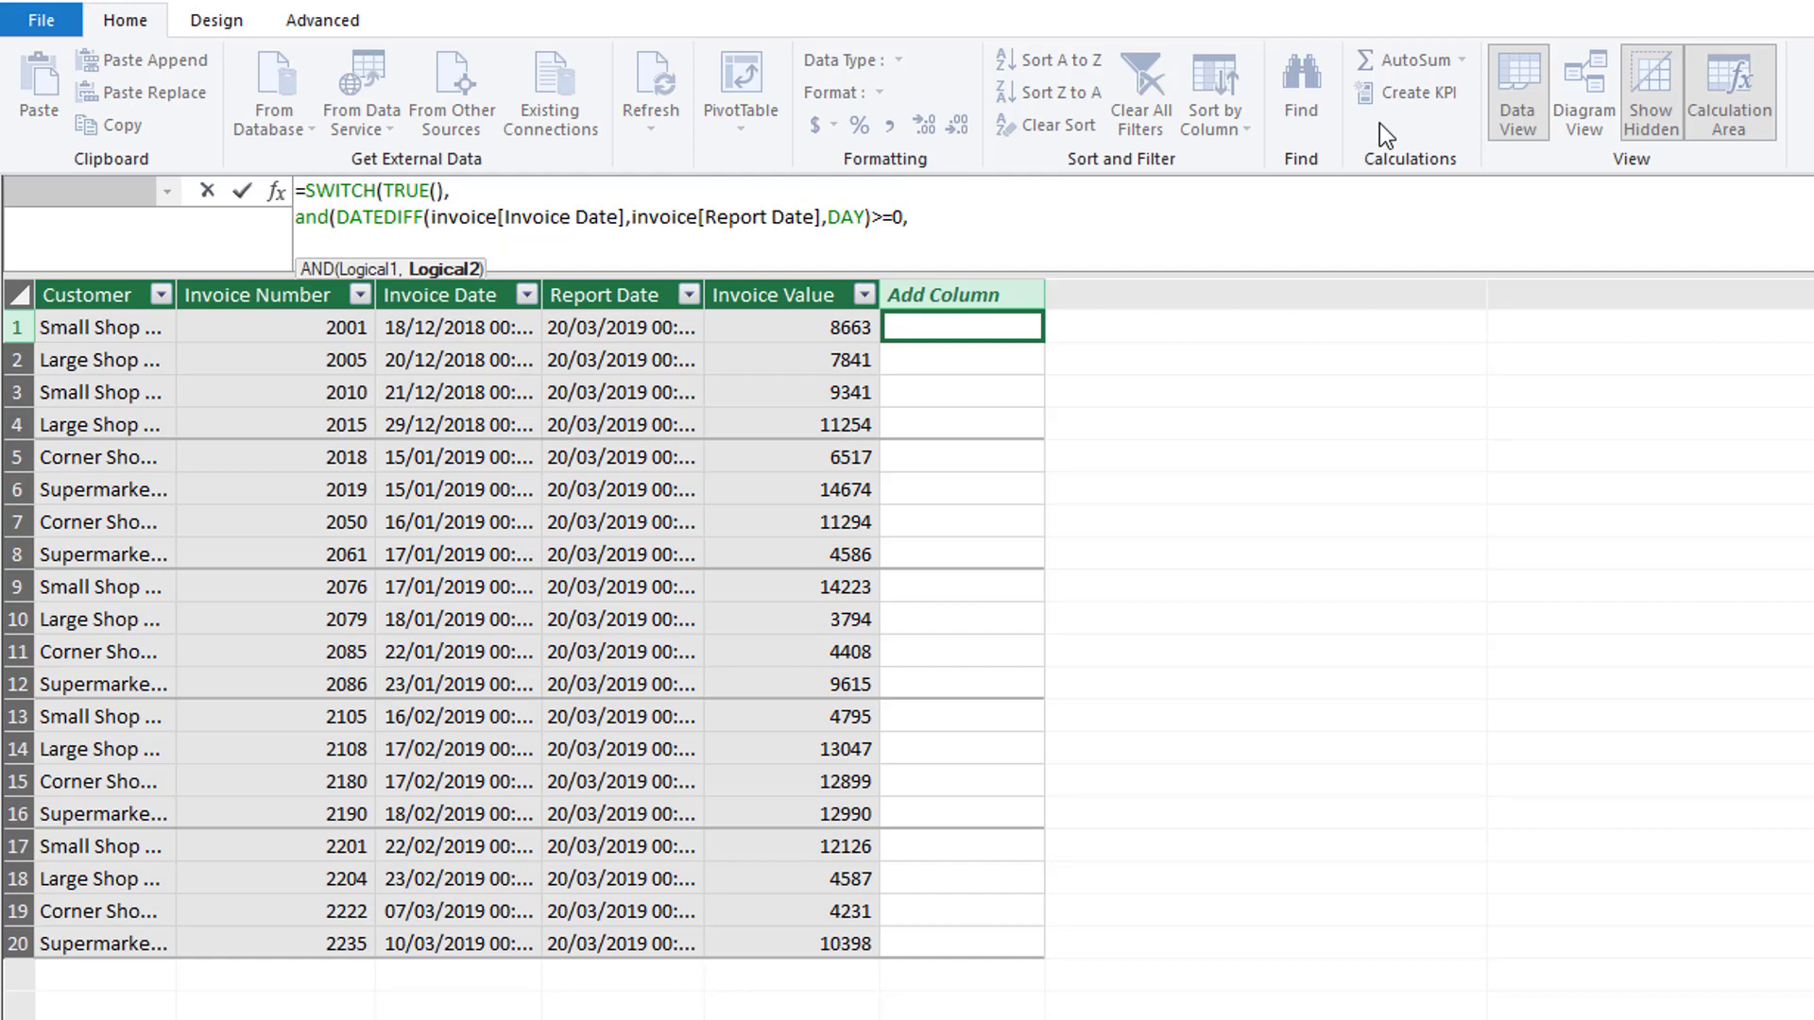
Step: Add the matching DATEDIFF(...)<=15 test and the "0-15 days" label to finish the first case
type("(date")
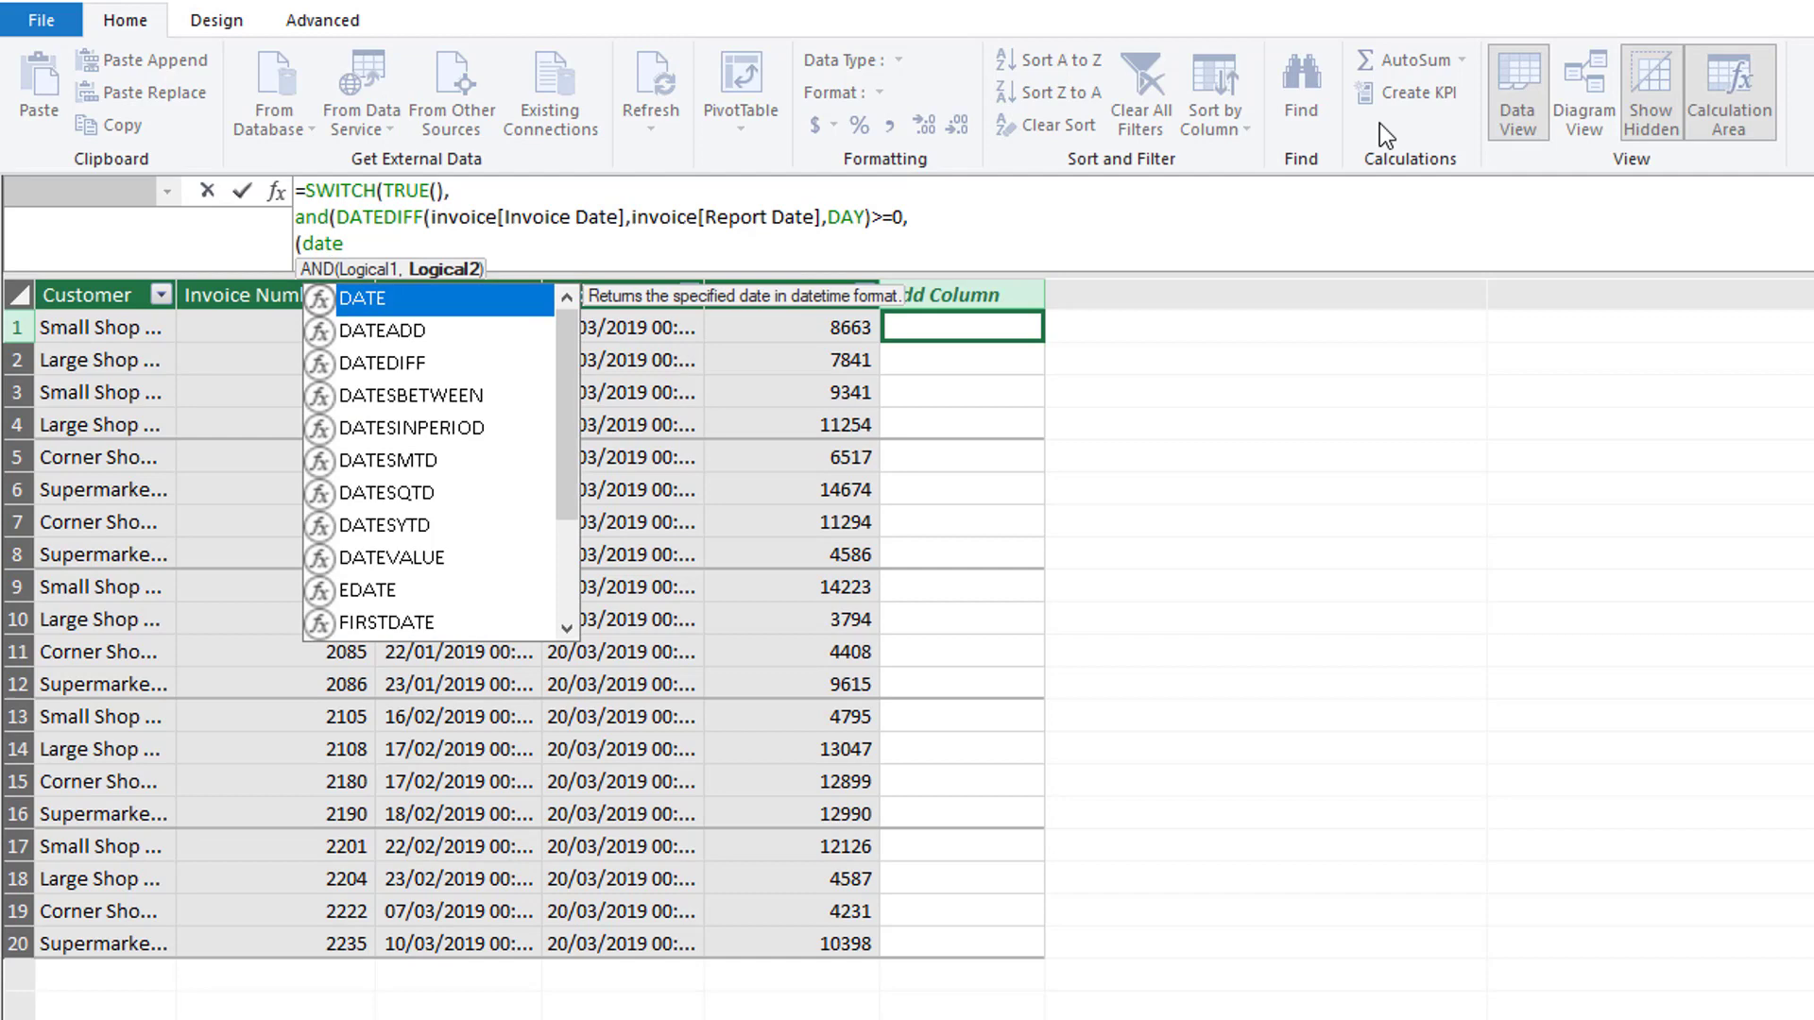
key("Down")
key("Down")
key("Tab")
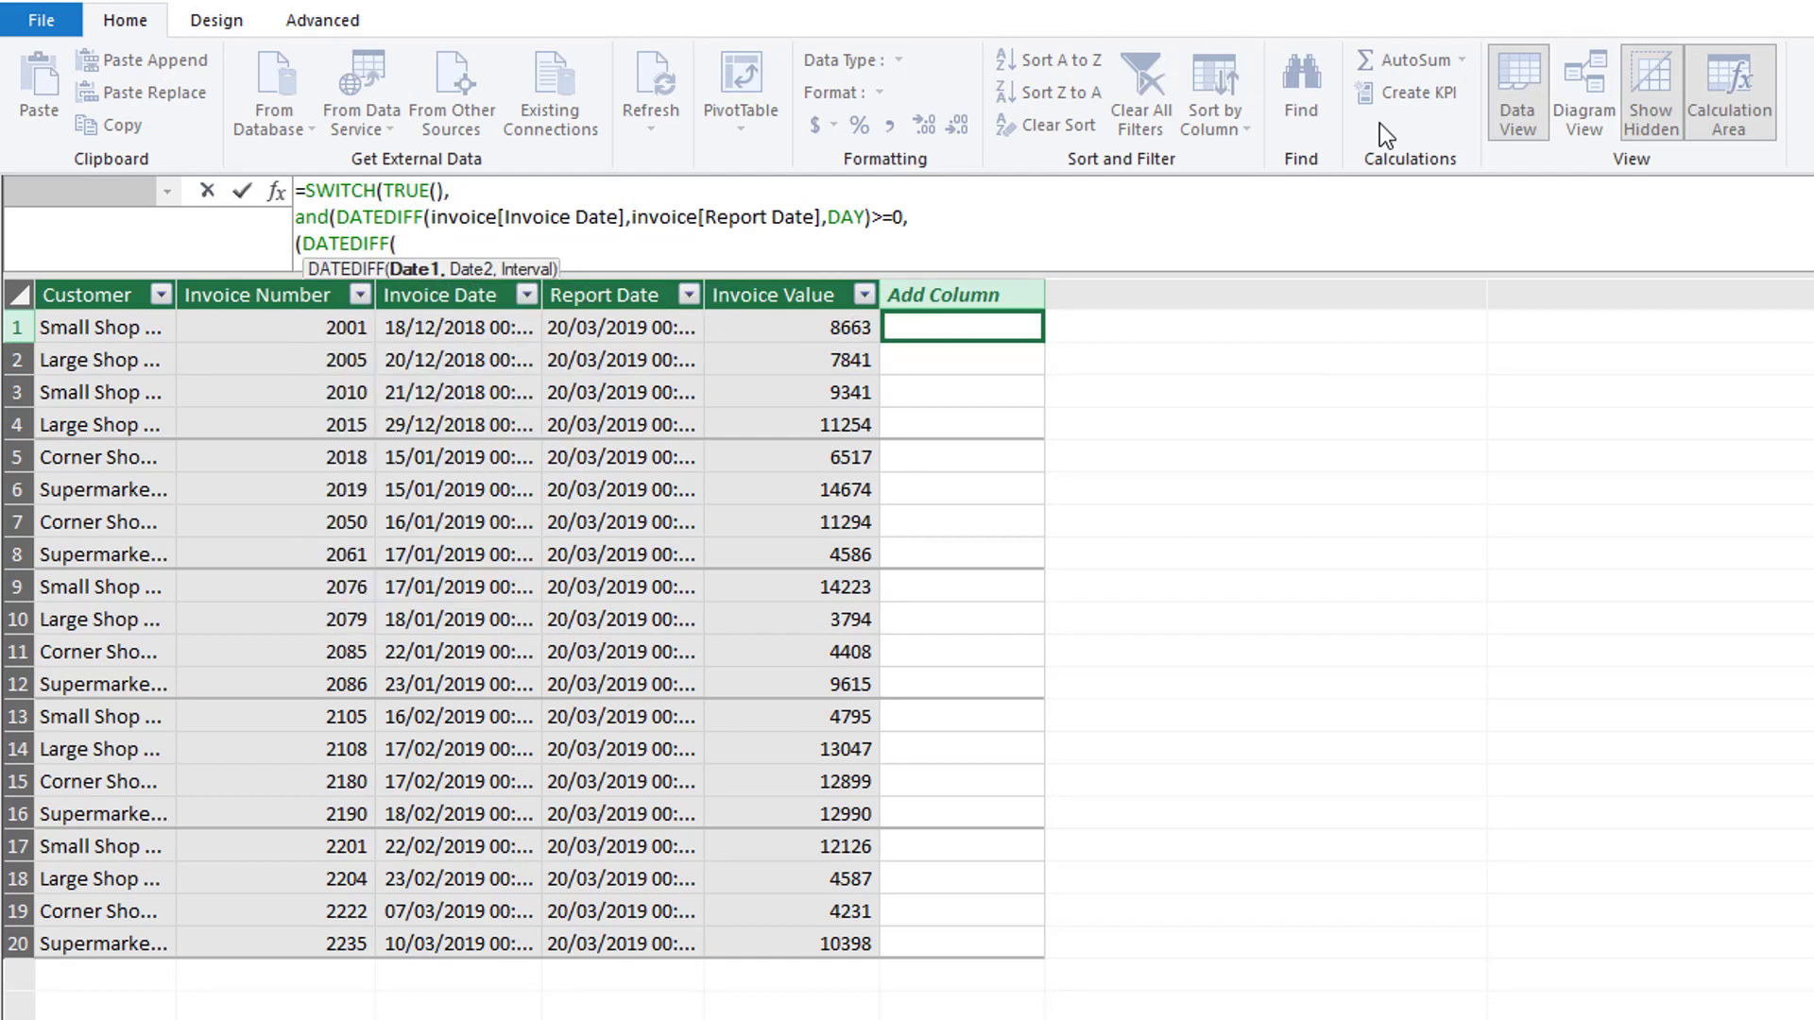
type("invoi")
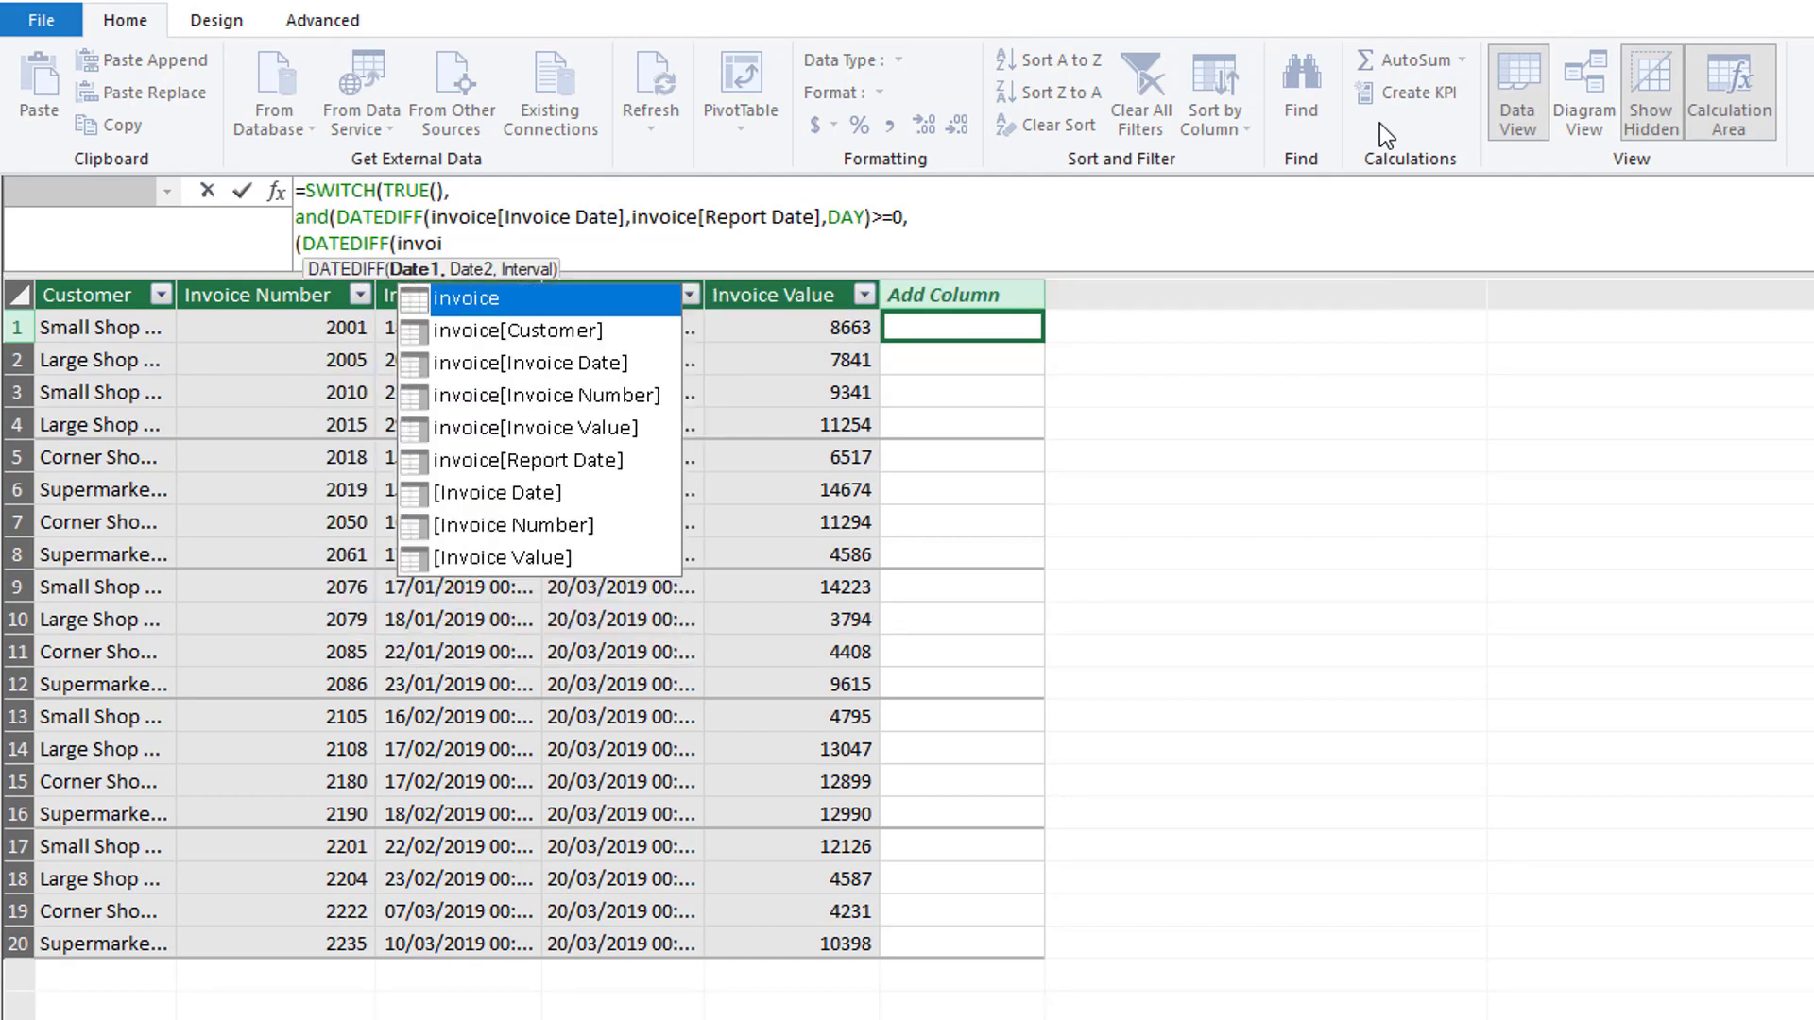
key("Down")
key("Down")
key("Tab")
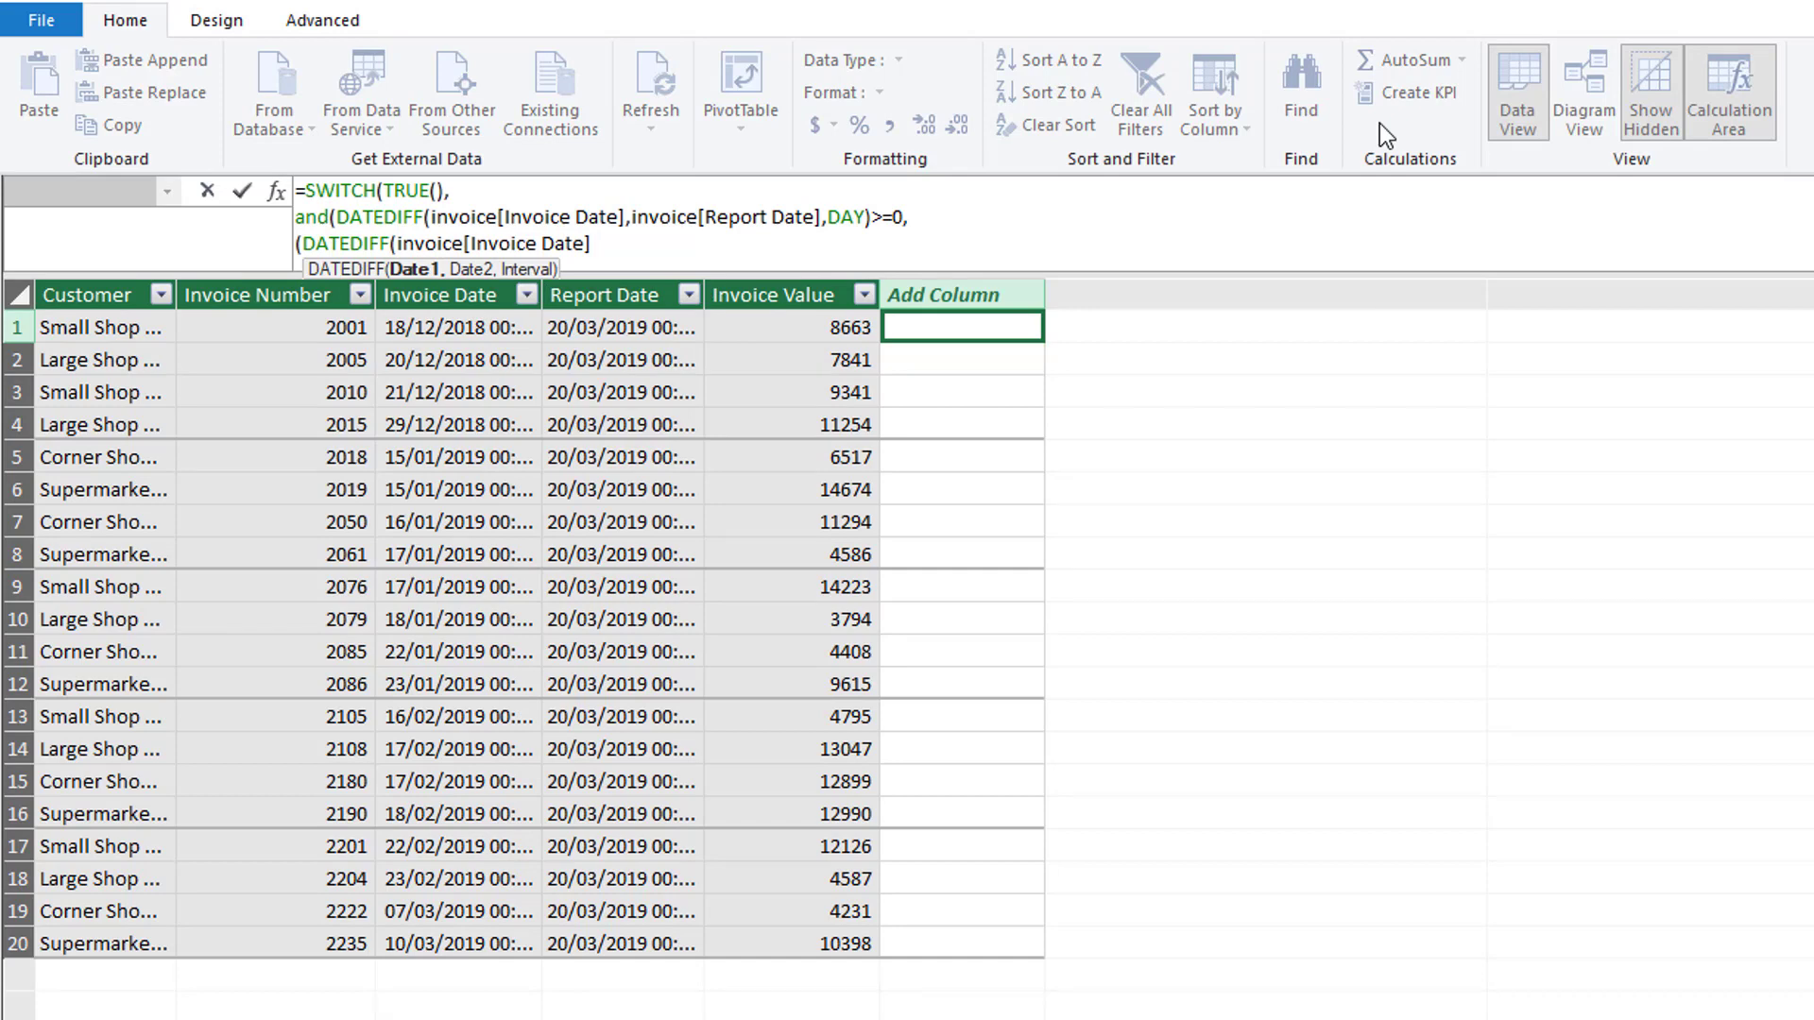
type(",rep")
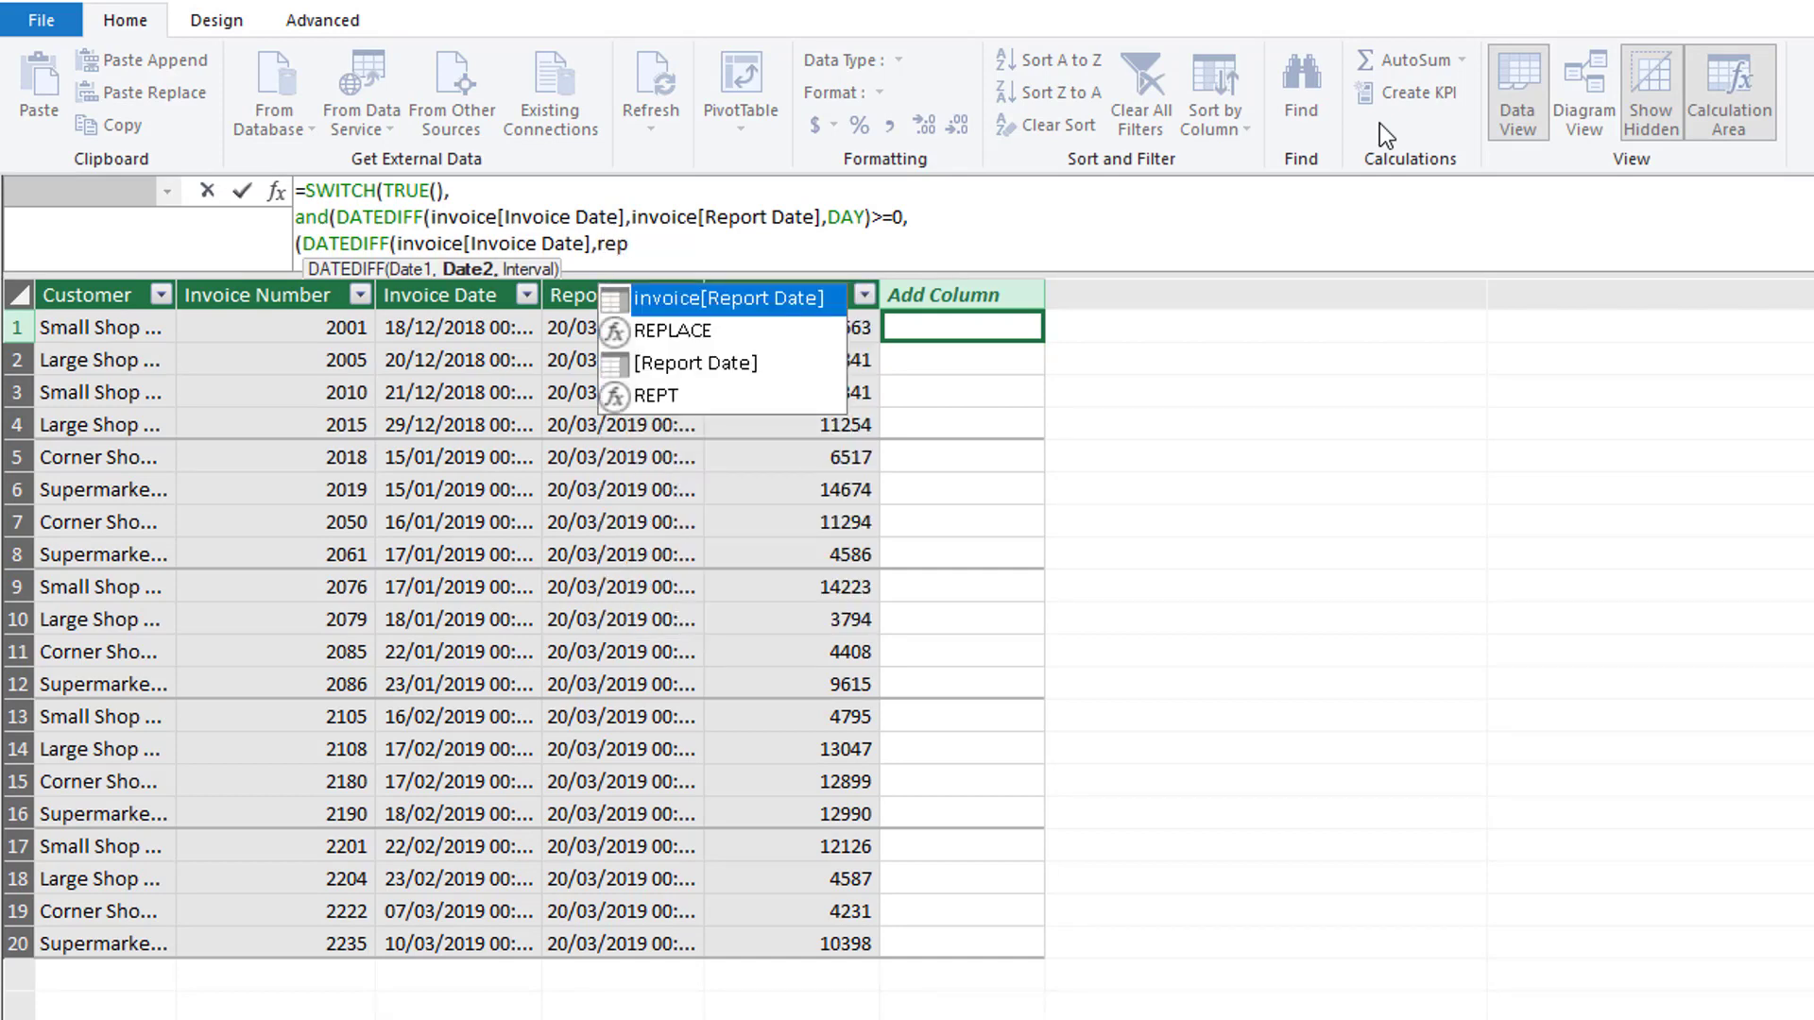
key("Tab")
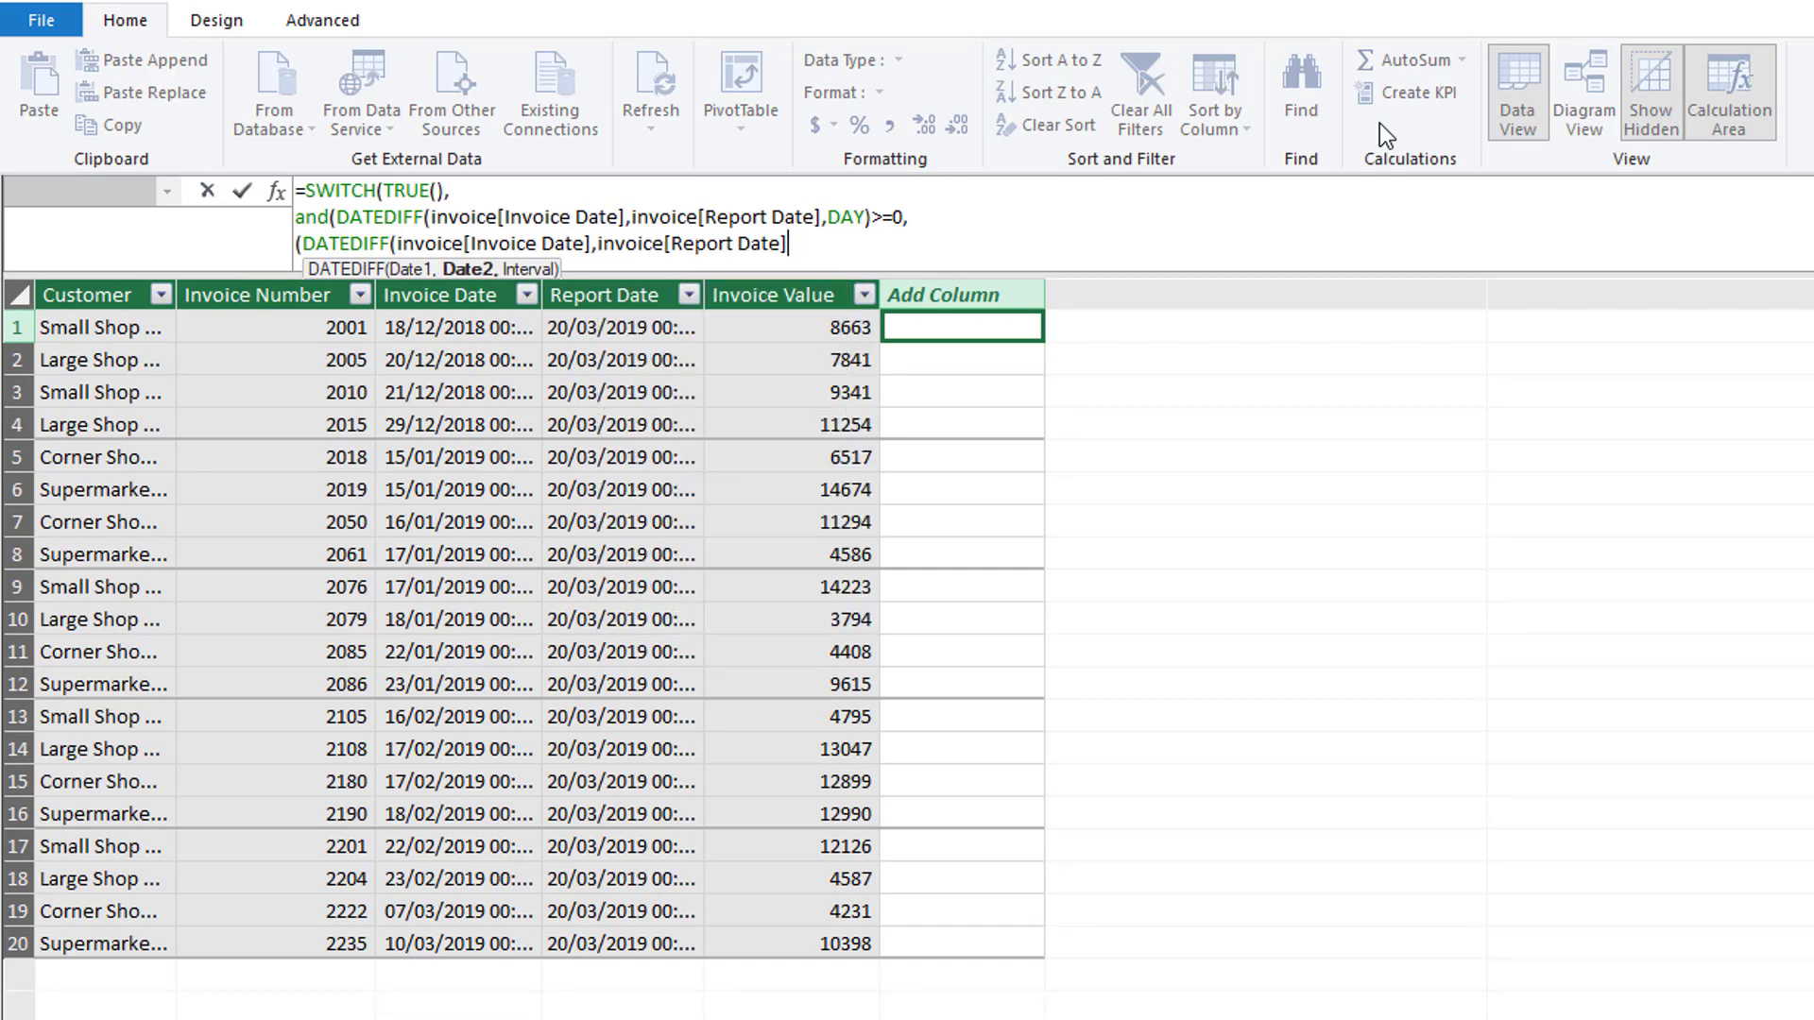
type(",da")
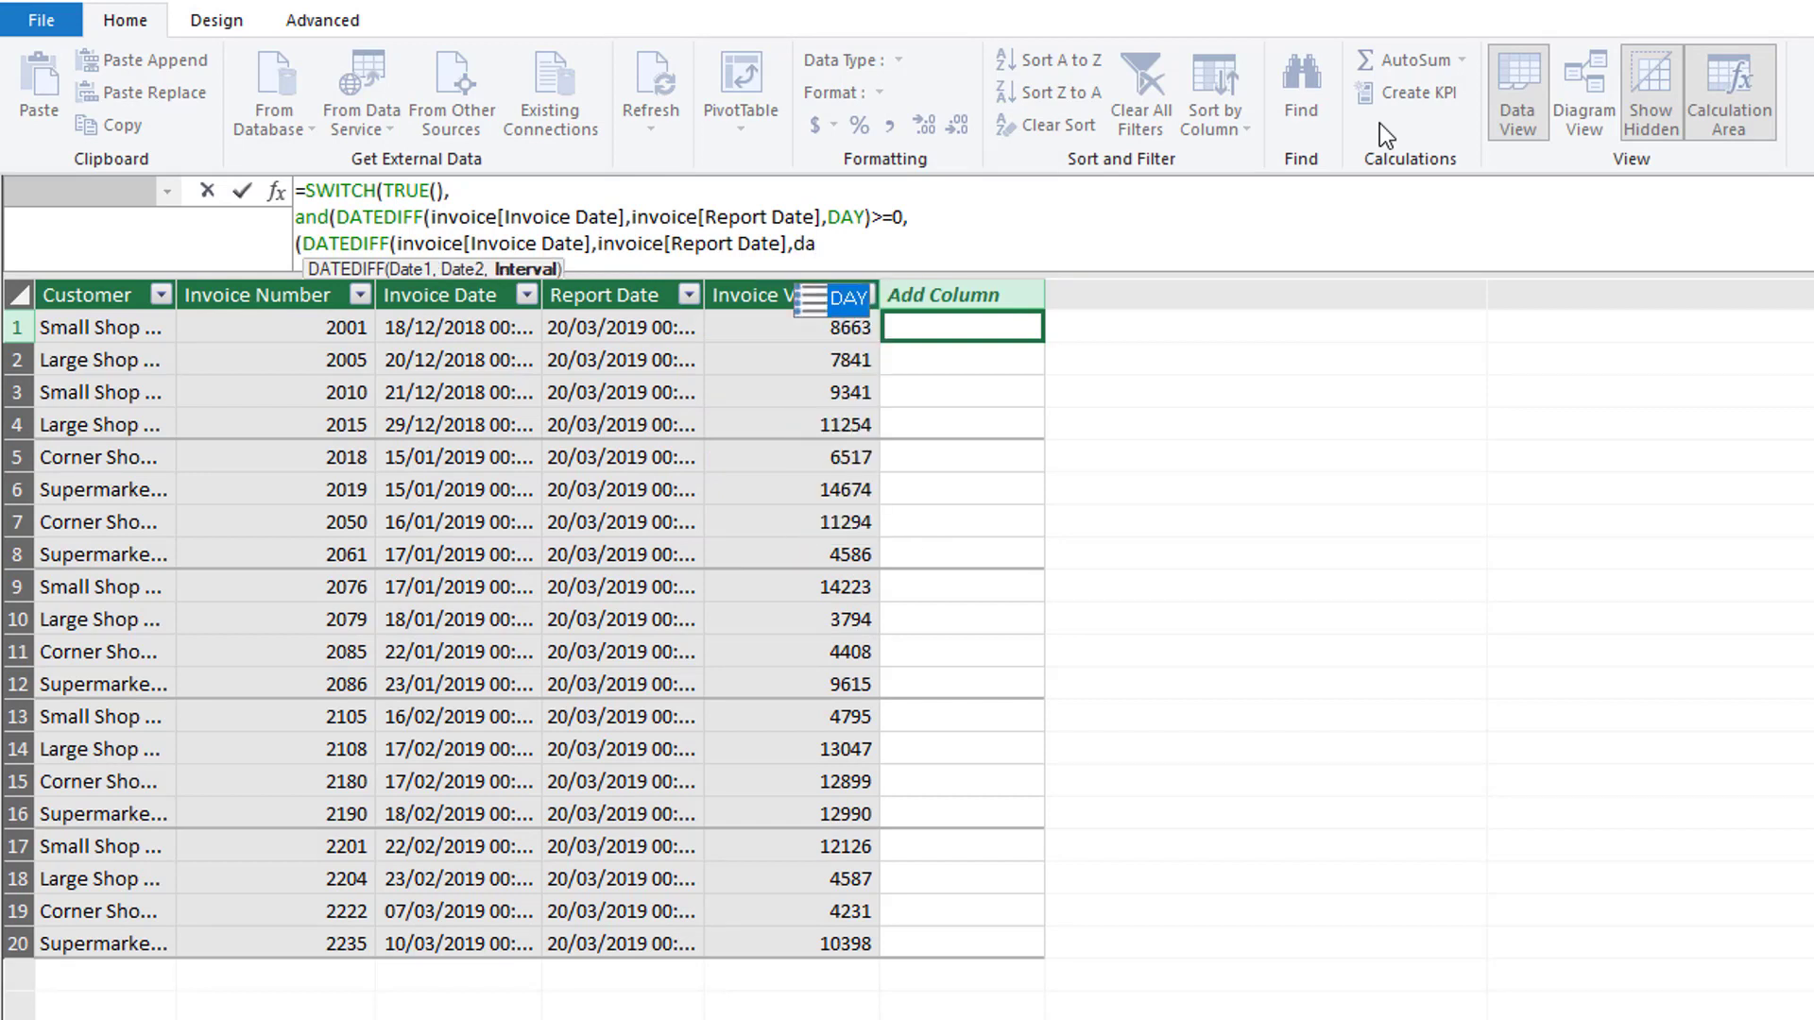
key("Tab")
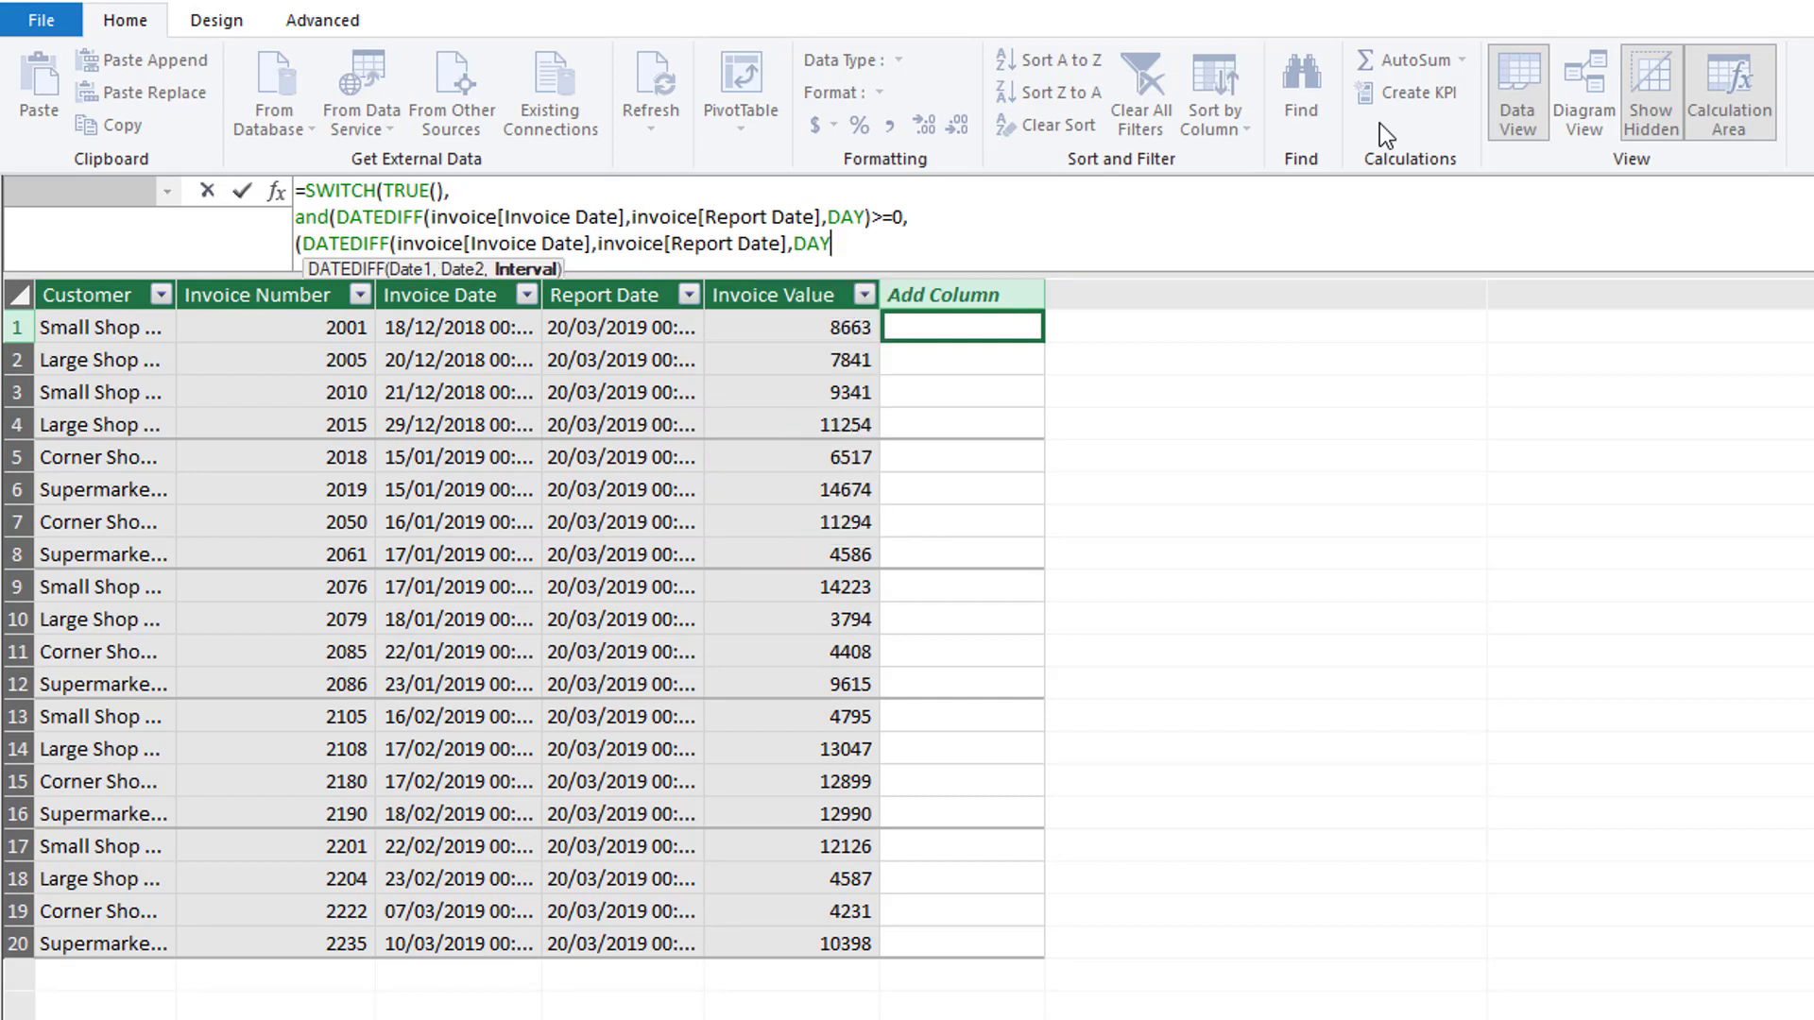
type(")")
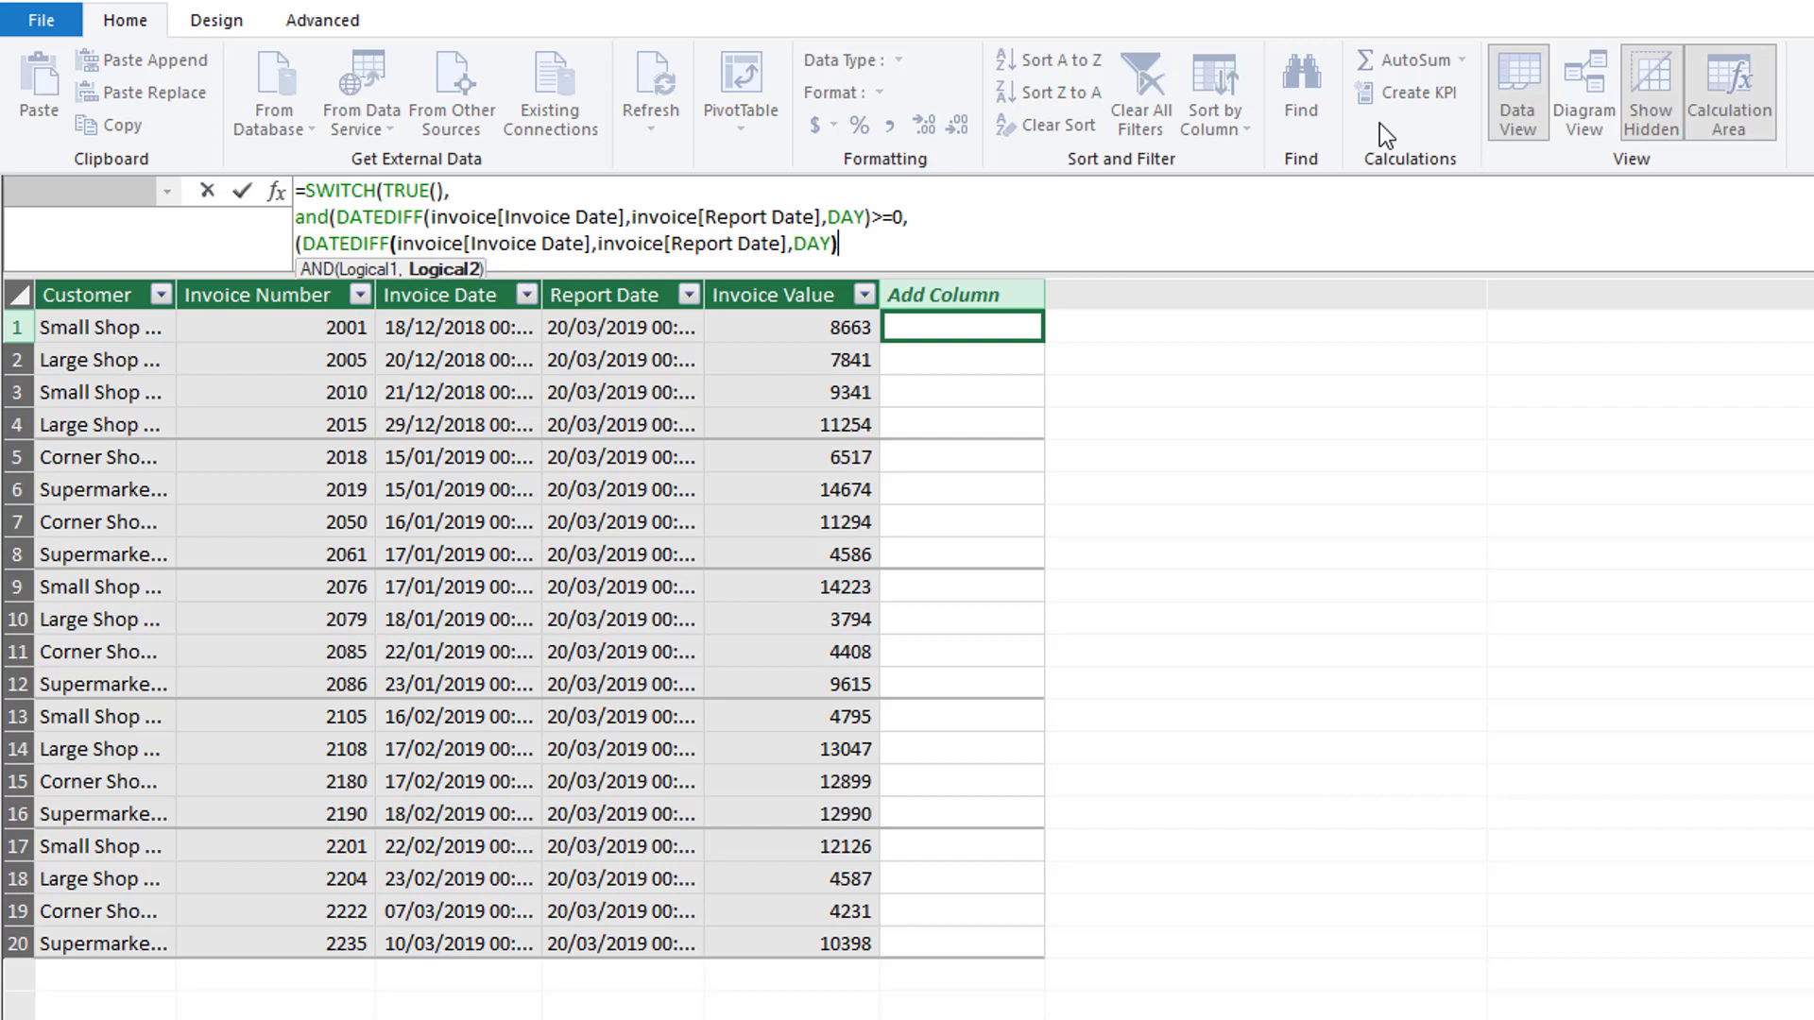
type("<=15))")
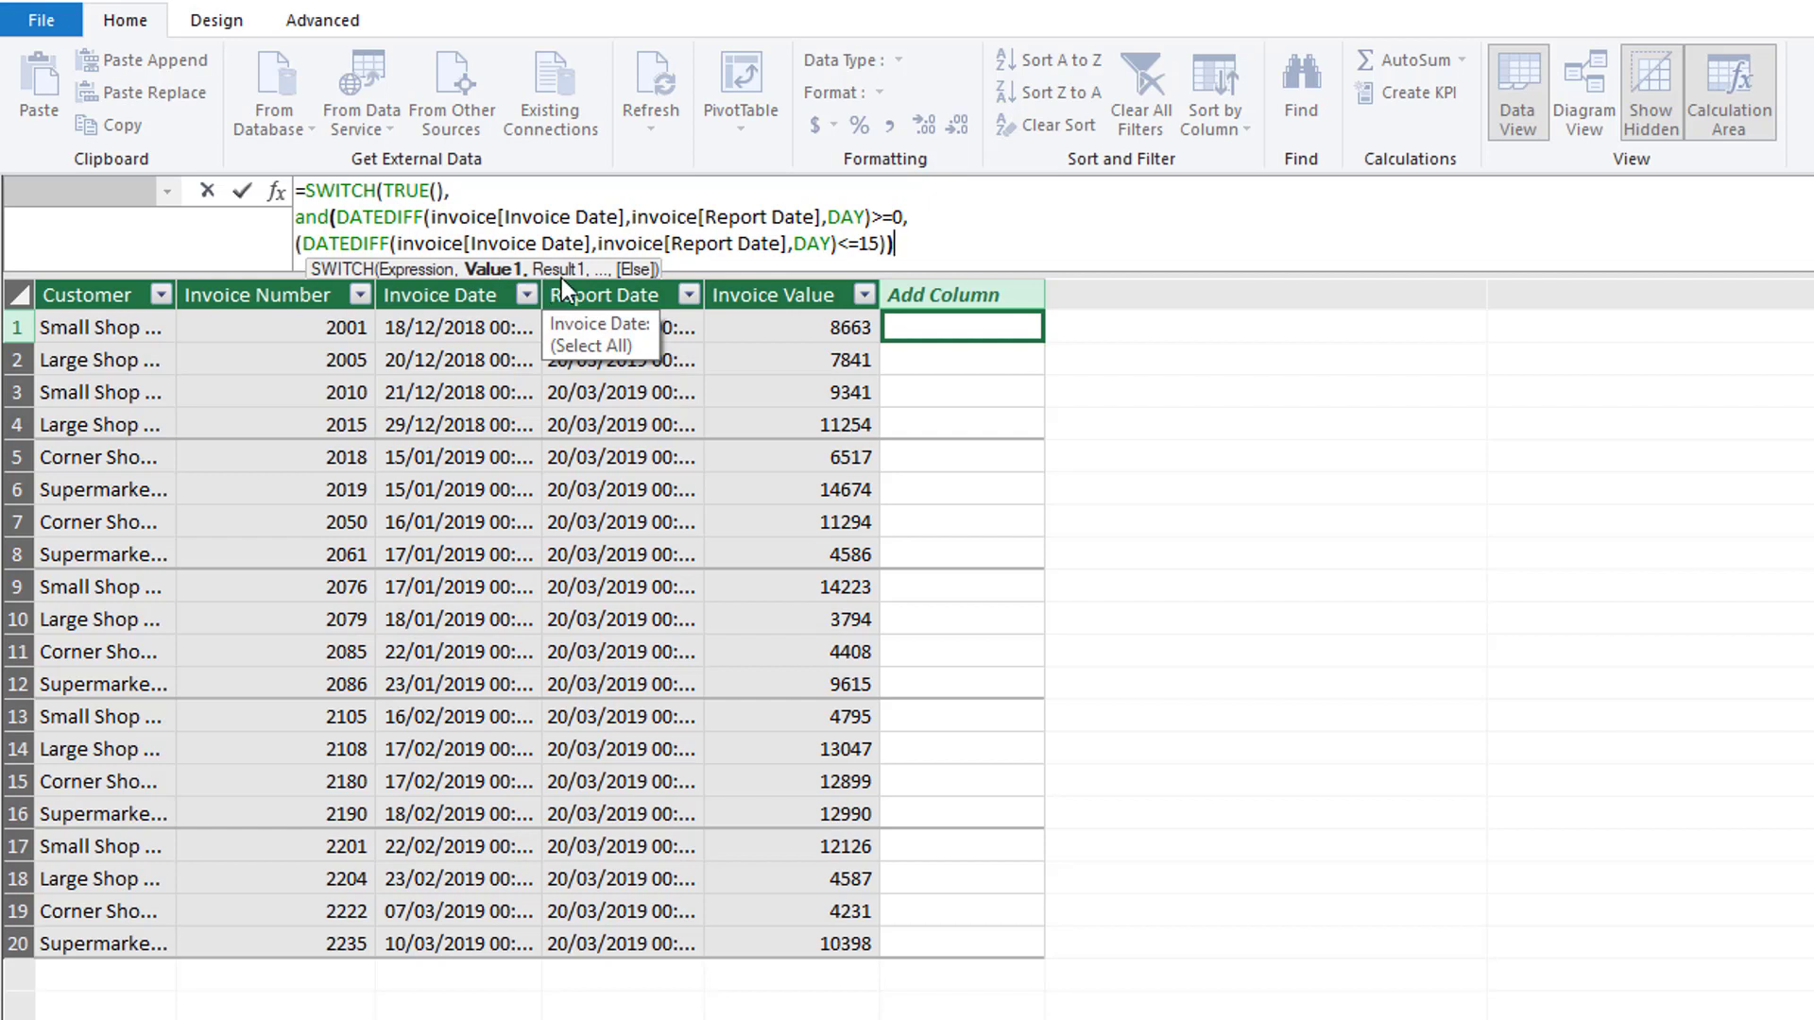
type(",")
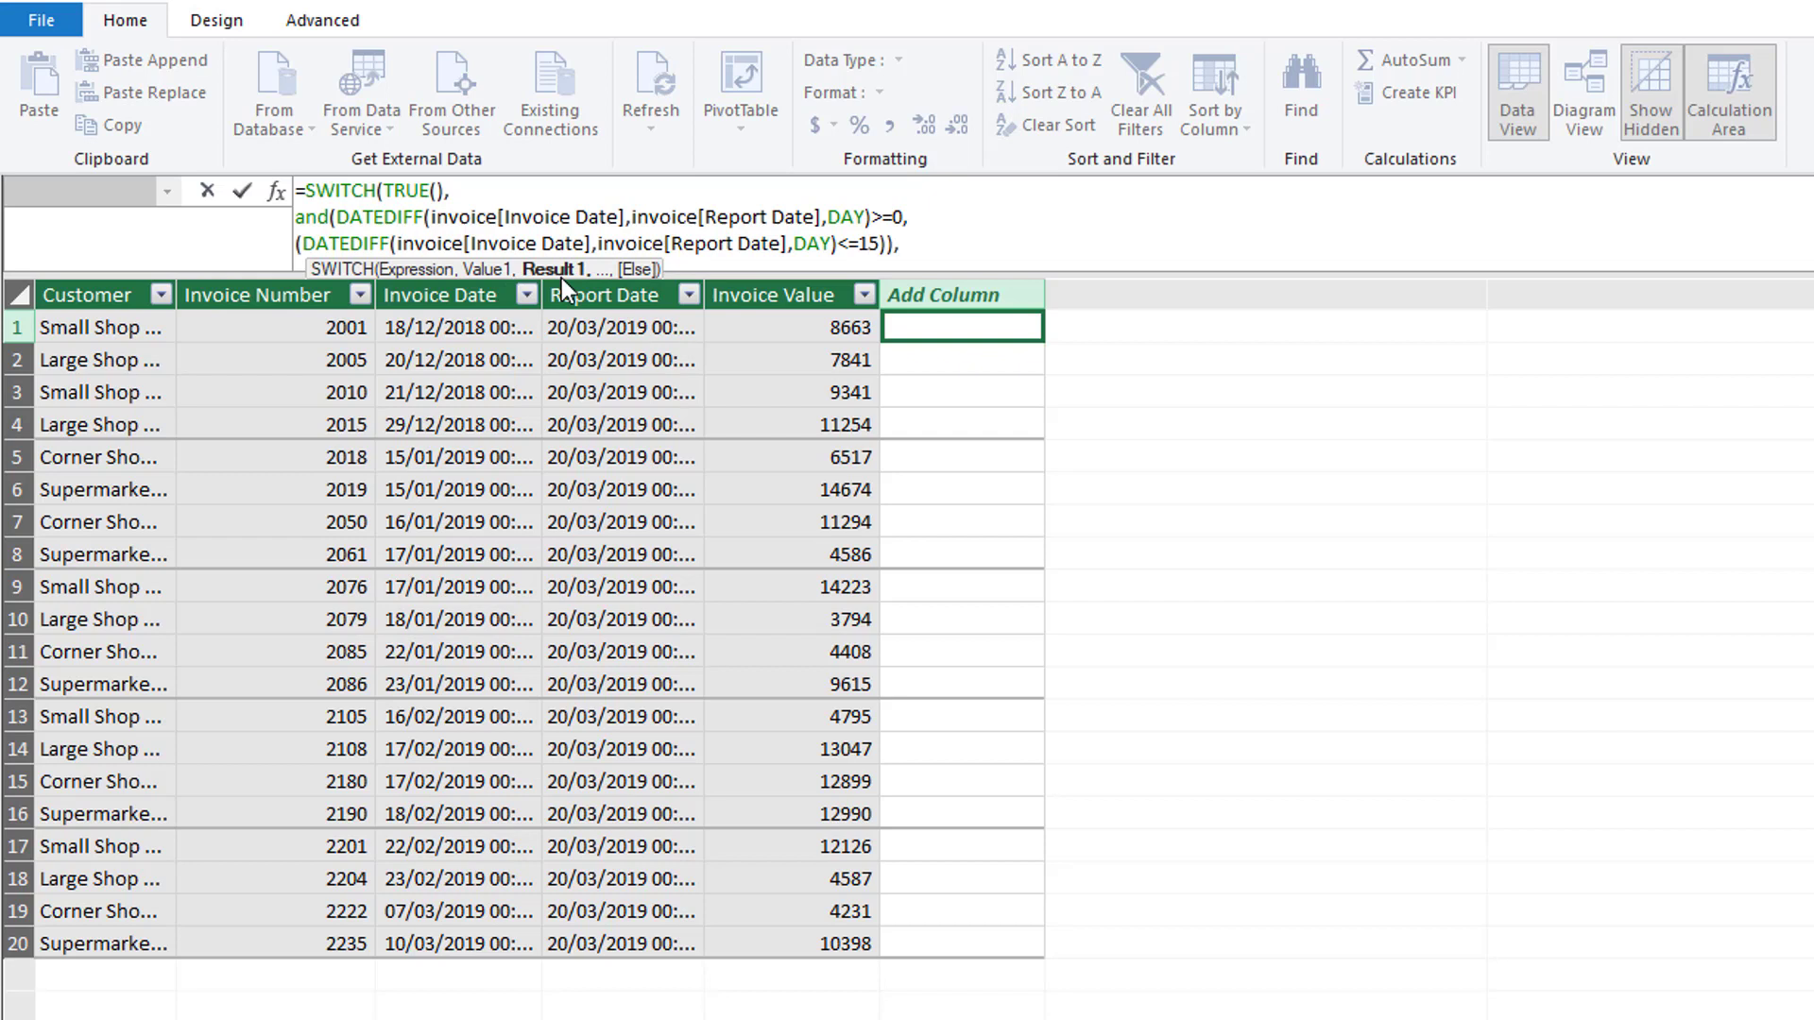
type("\"0-15  days\"")
Step: Copy the first condition and its label and set up a new line after it
left_click_drag(296, 217, 1016, 247)
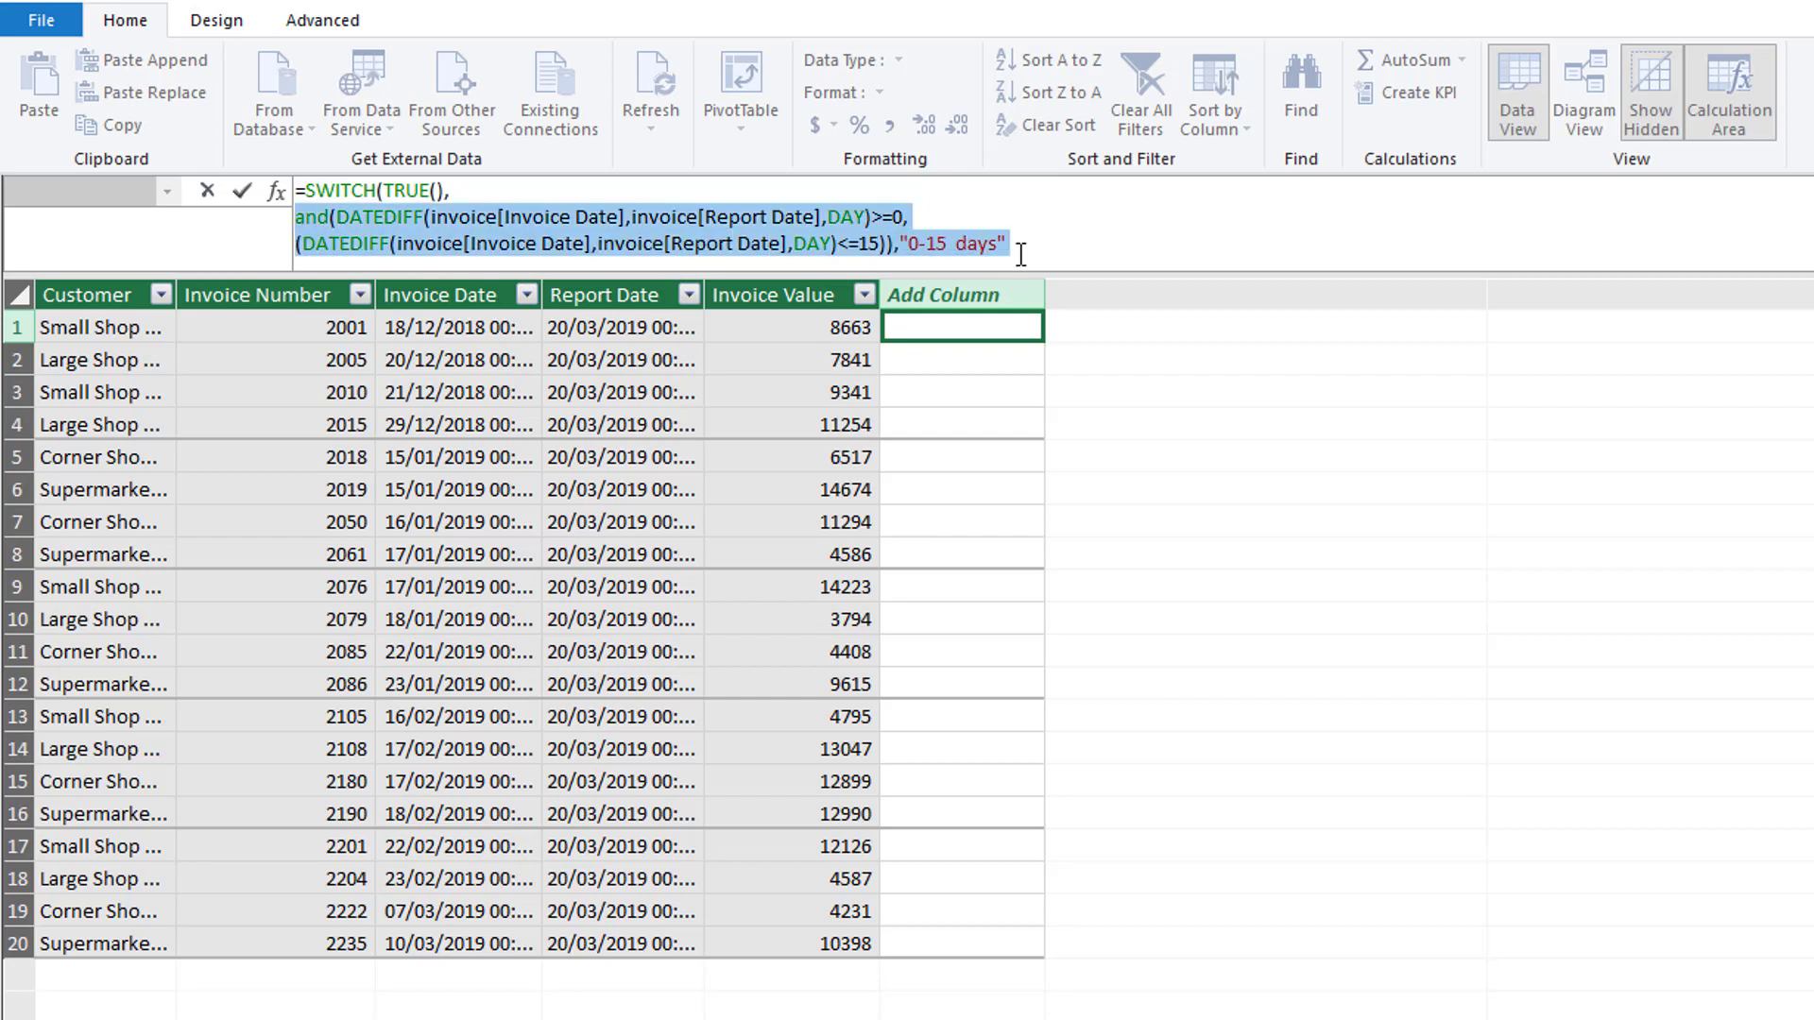
right_click(895, 246)
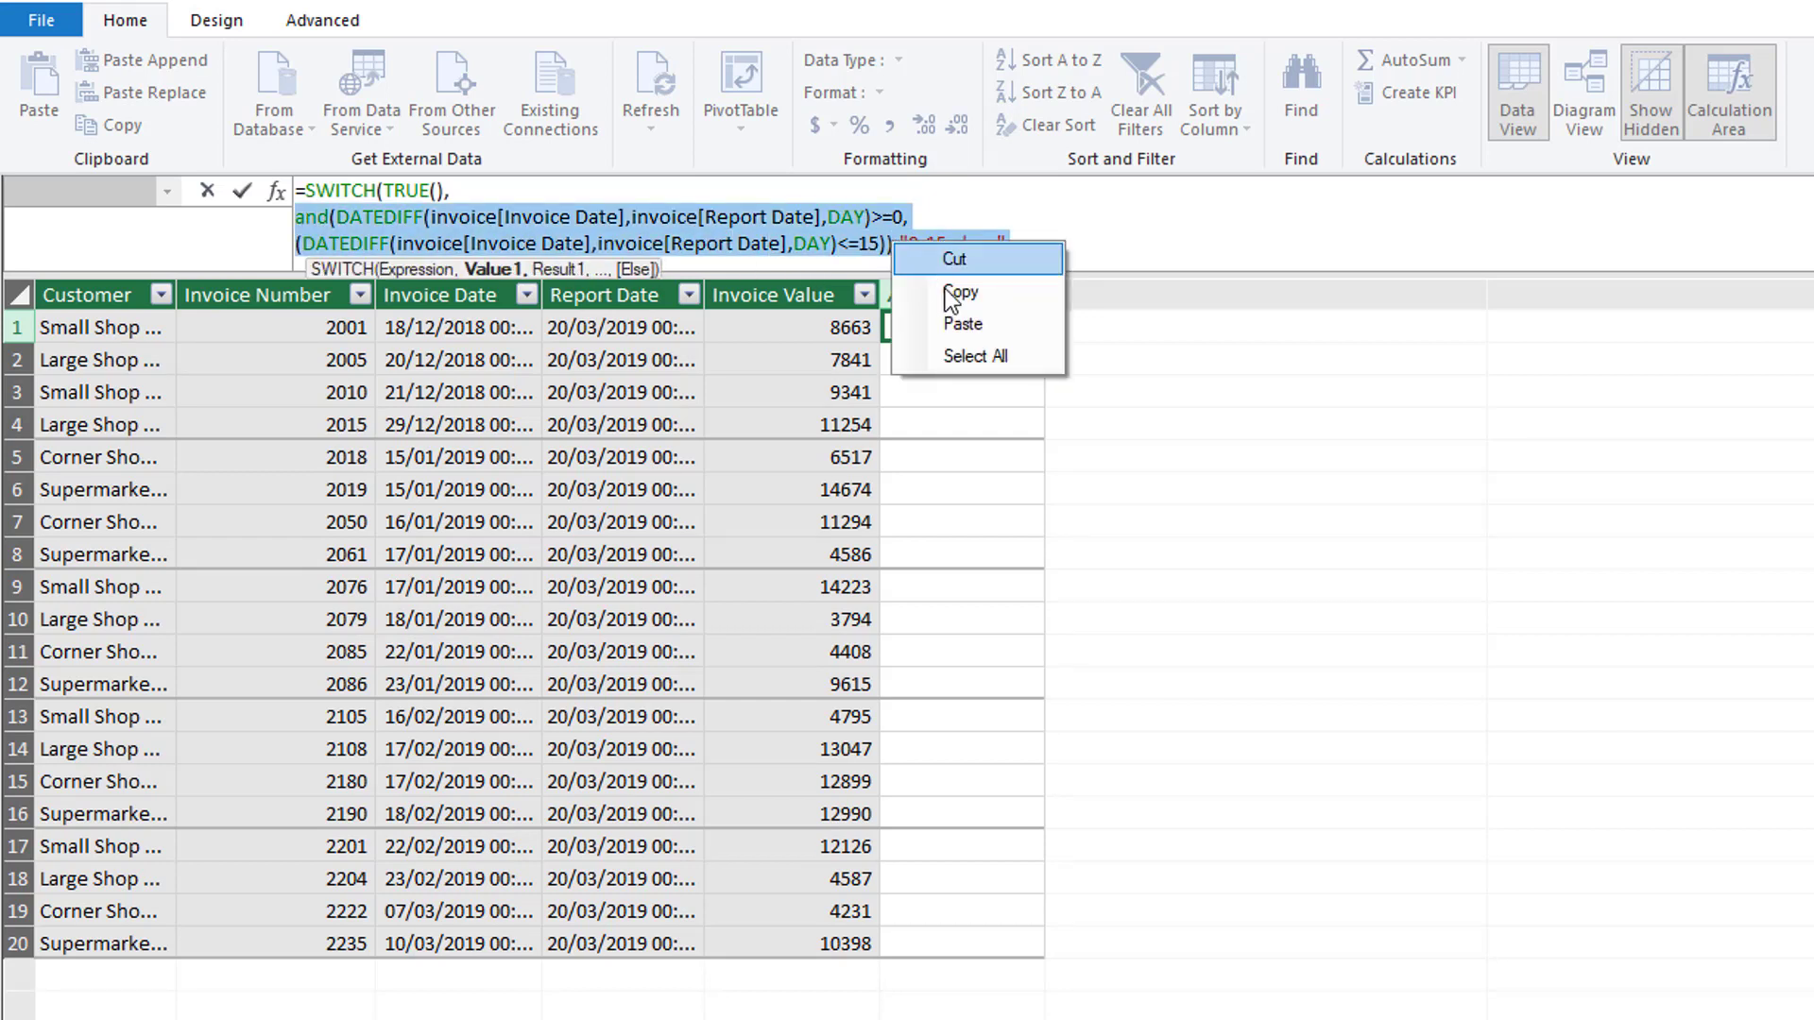
left_click(950, 293)
left_click(1032, 251)
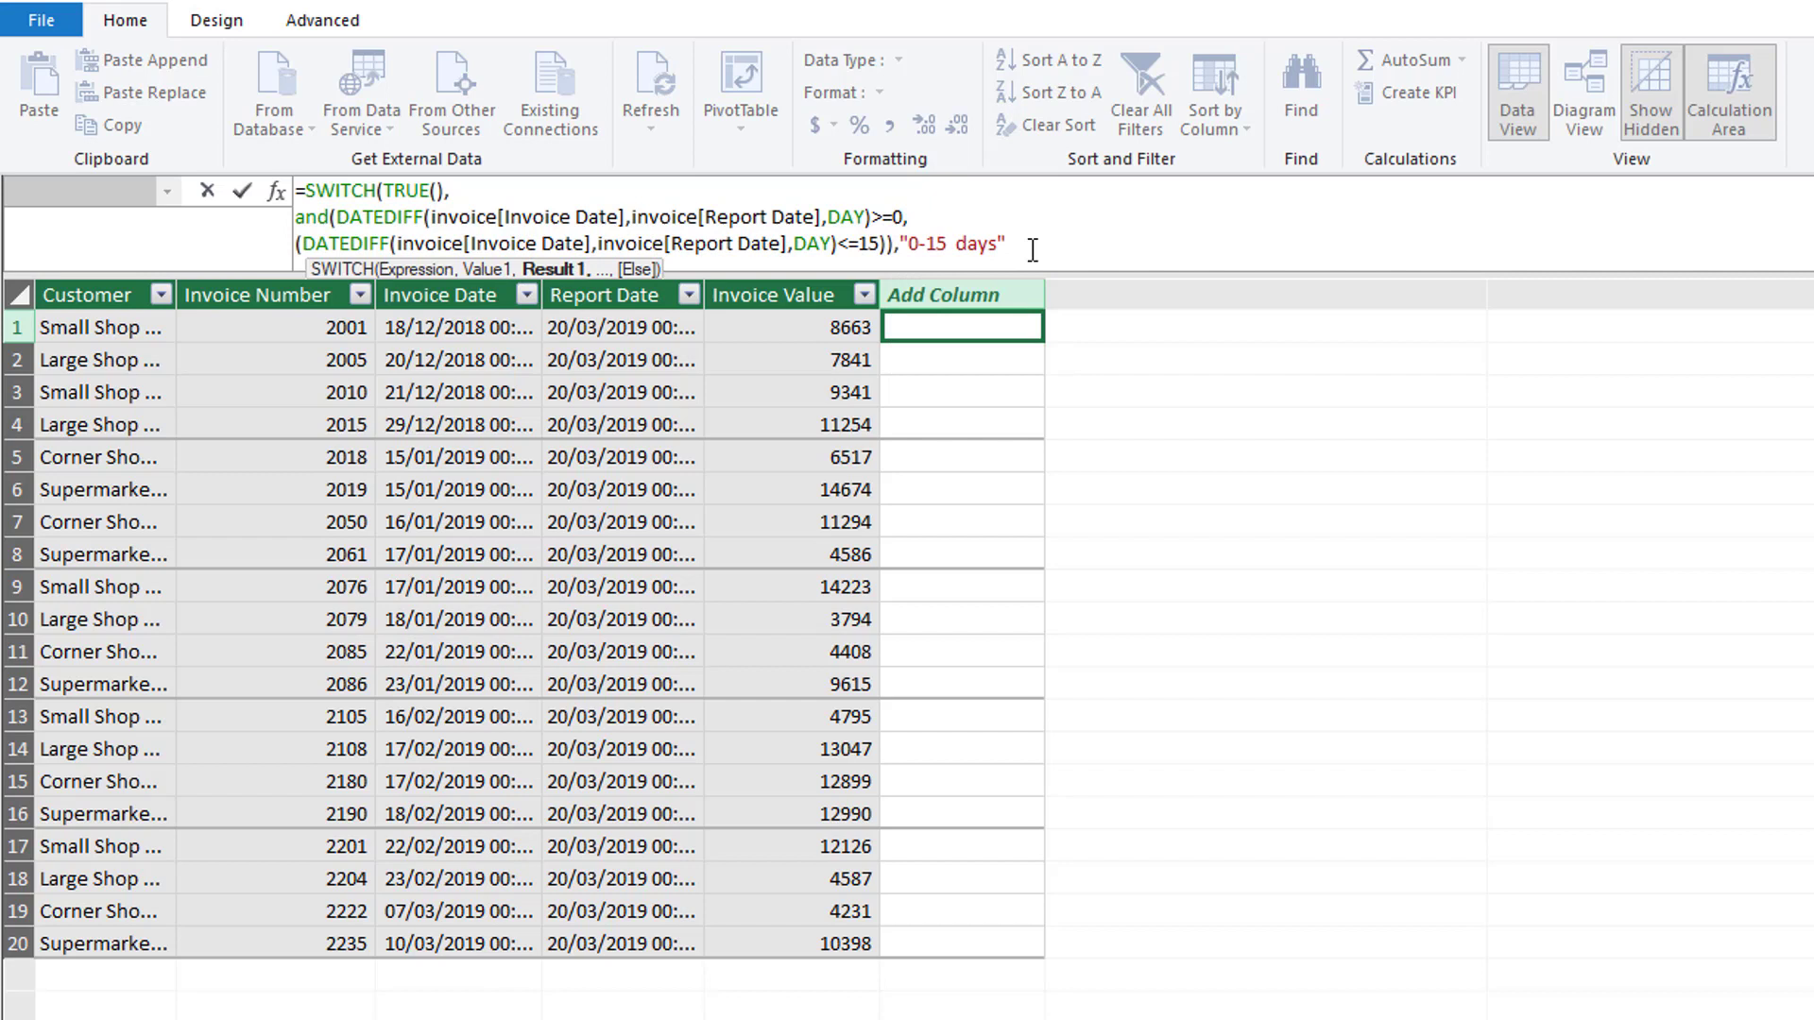
key("shift+Return")
key("shift+Return")
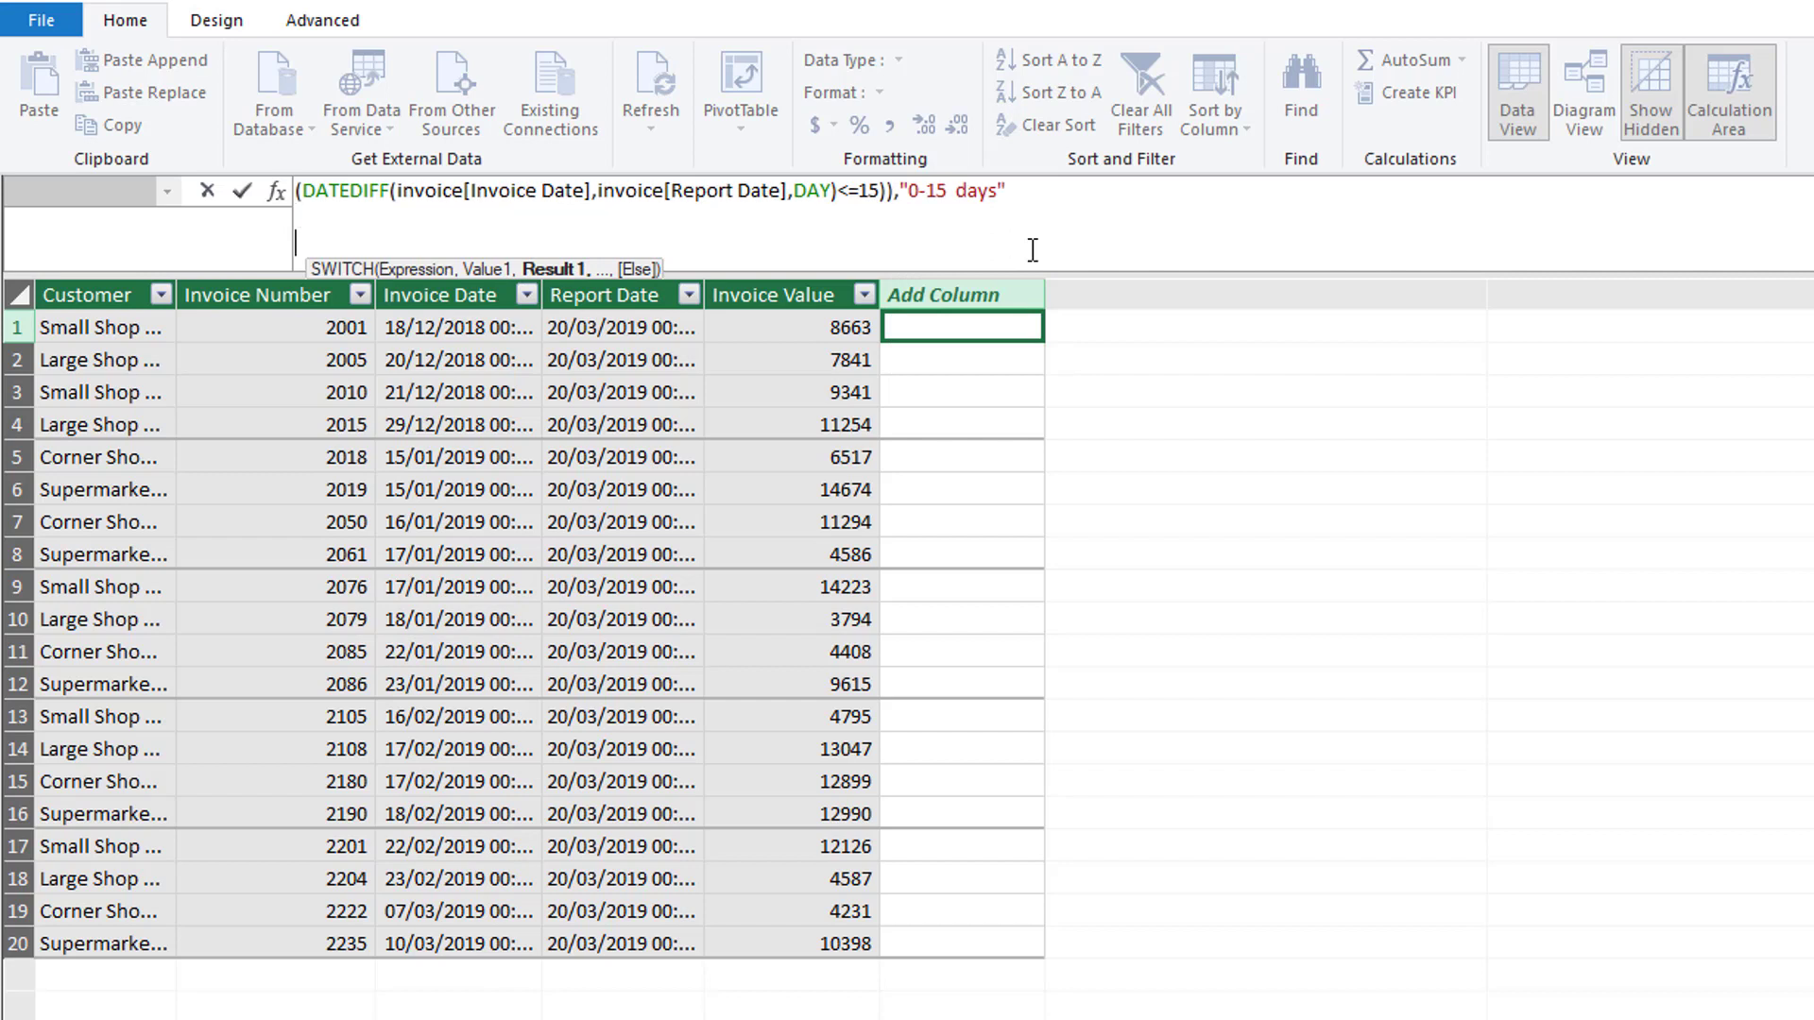
key("BackSpace")
key("BackSpace")
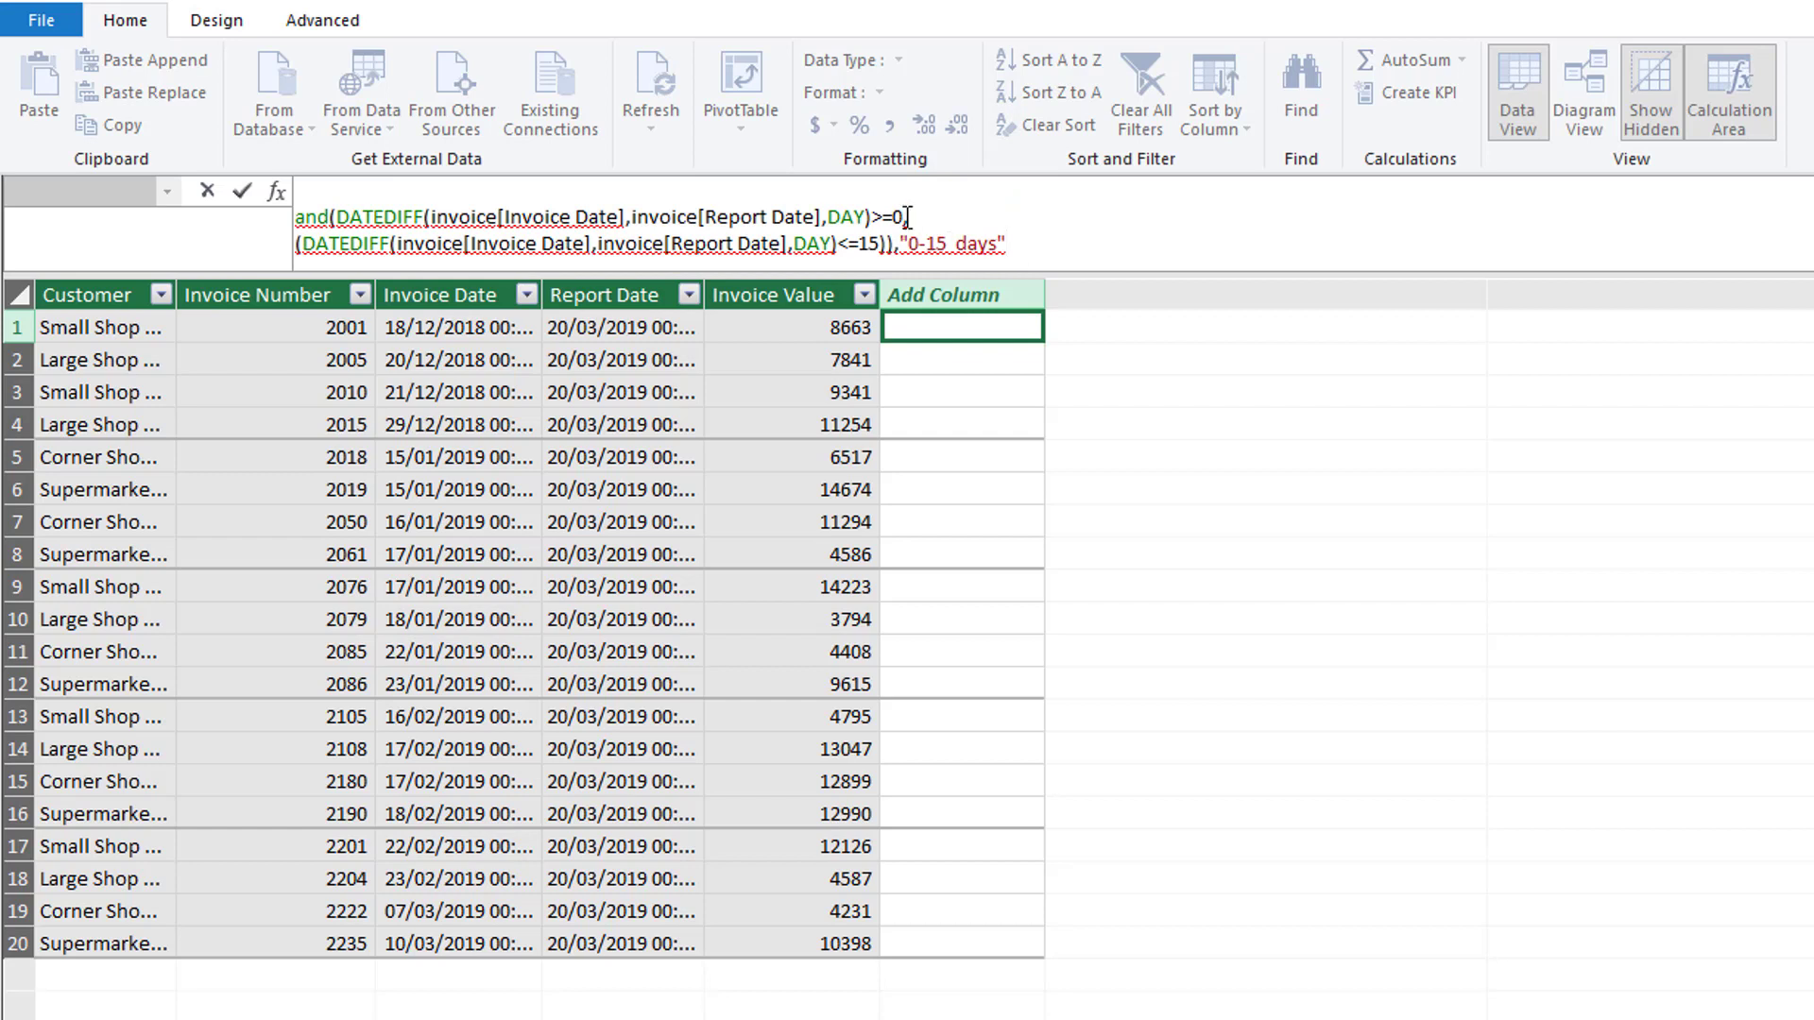
Step: Change the copied case's limits to >=16 and <=30, relabel it "16-30 days", and add a comma
left_click_drag(904, 217, 895, 214)
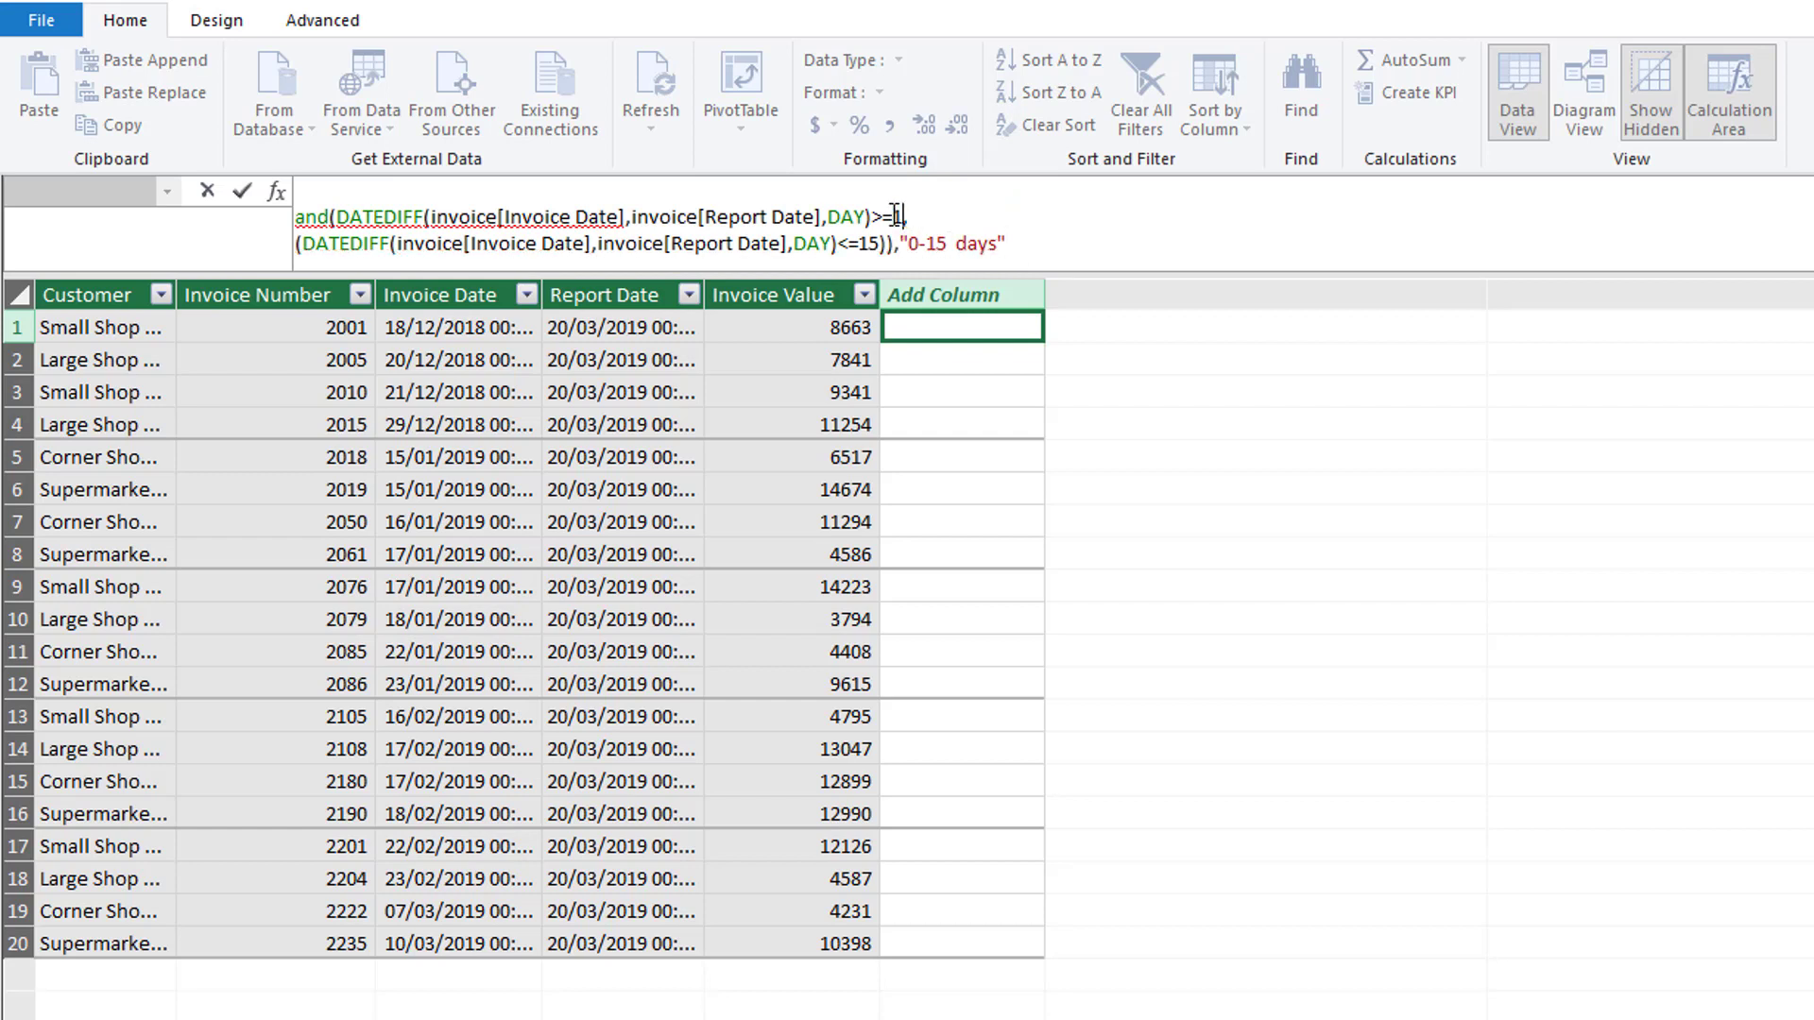
type("16")
left_click_drag(879, 242, 857, 243)
type("30")
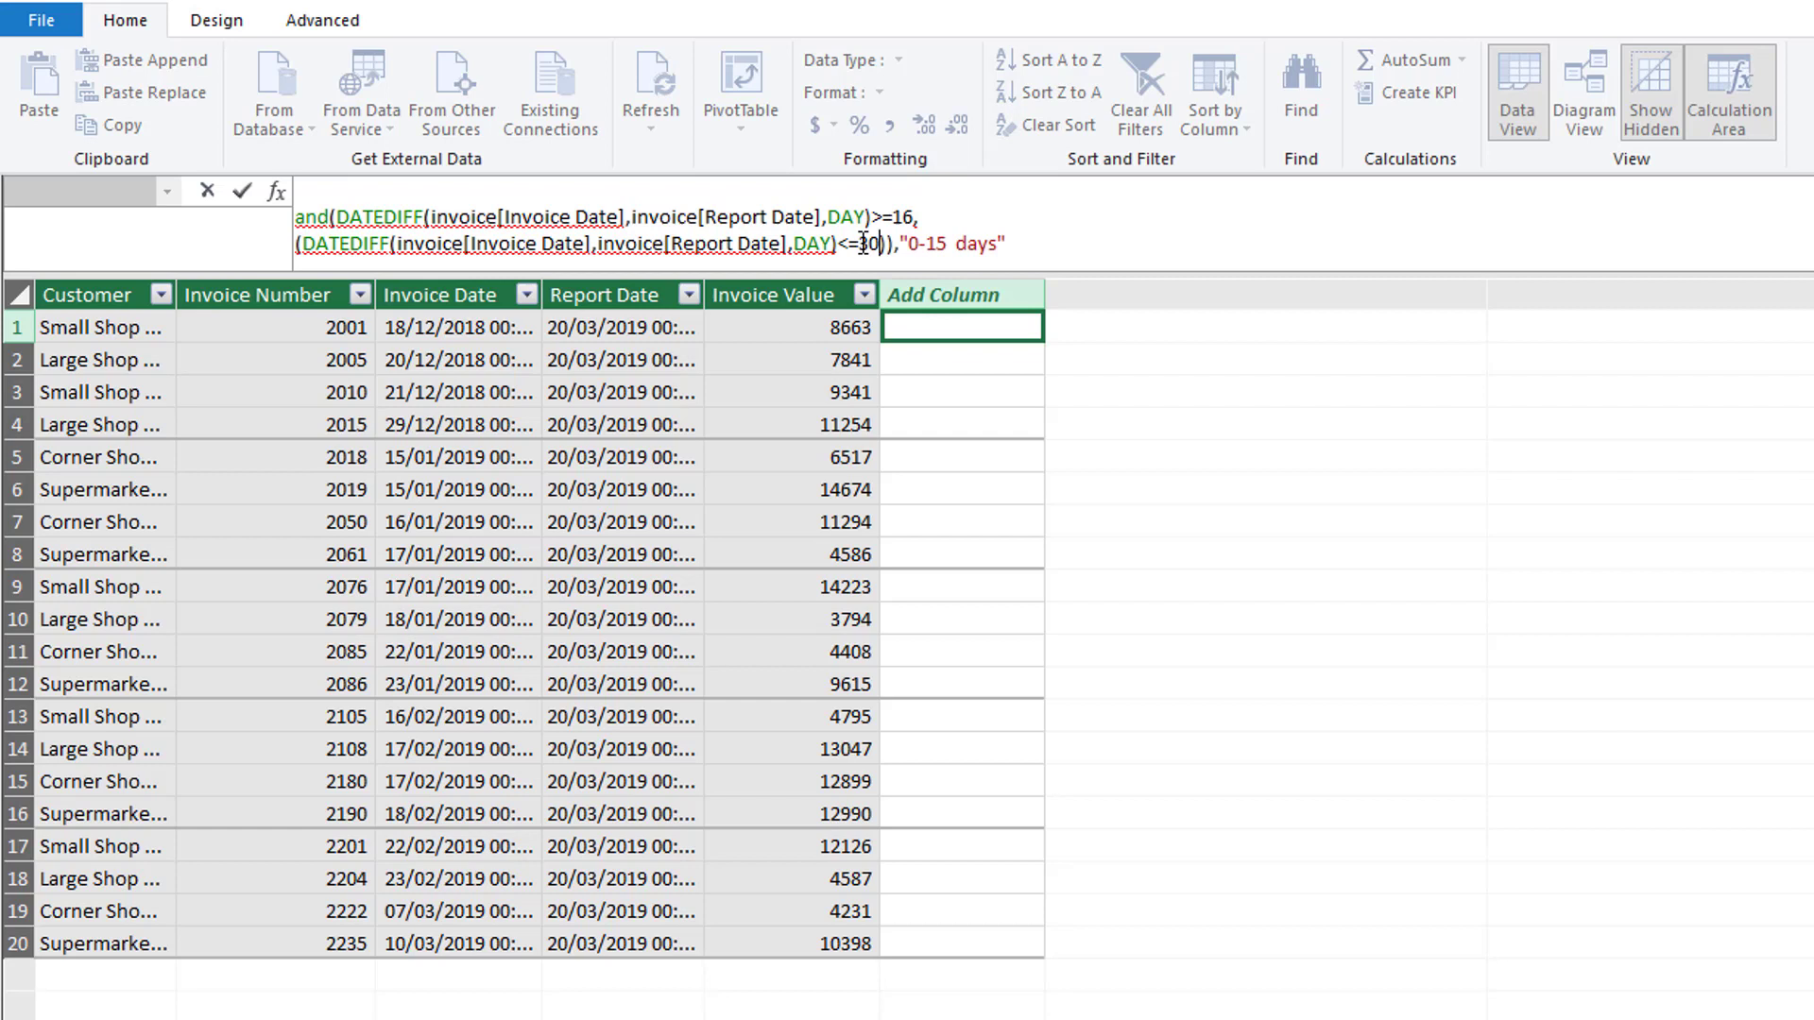
left_click_drag(947, 243, 909, 243)
type("16-30")
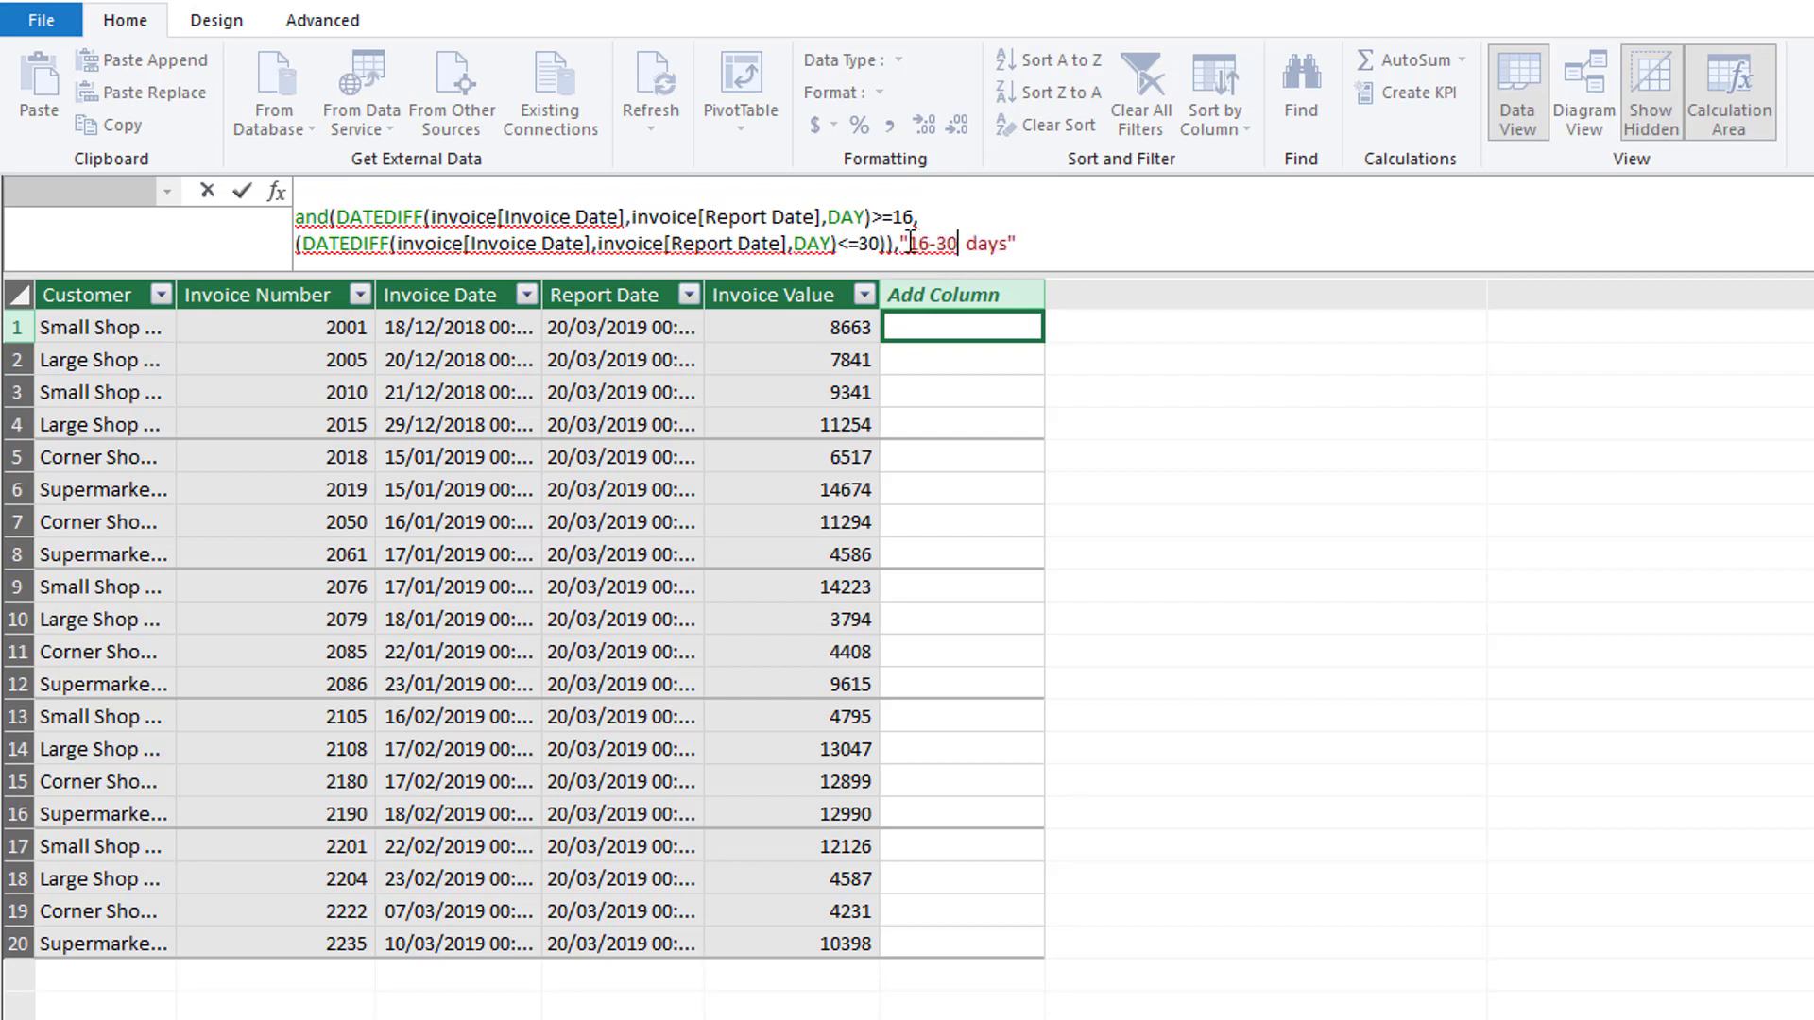
left_click_drag(1037, 244, 281, 208)
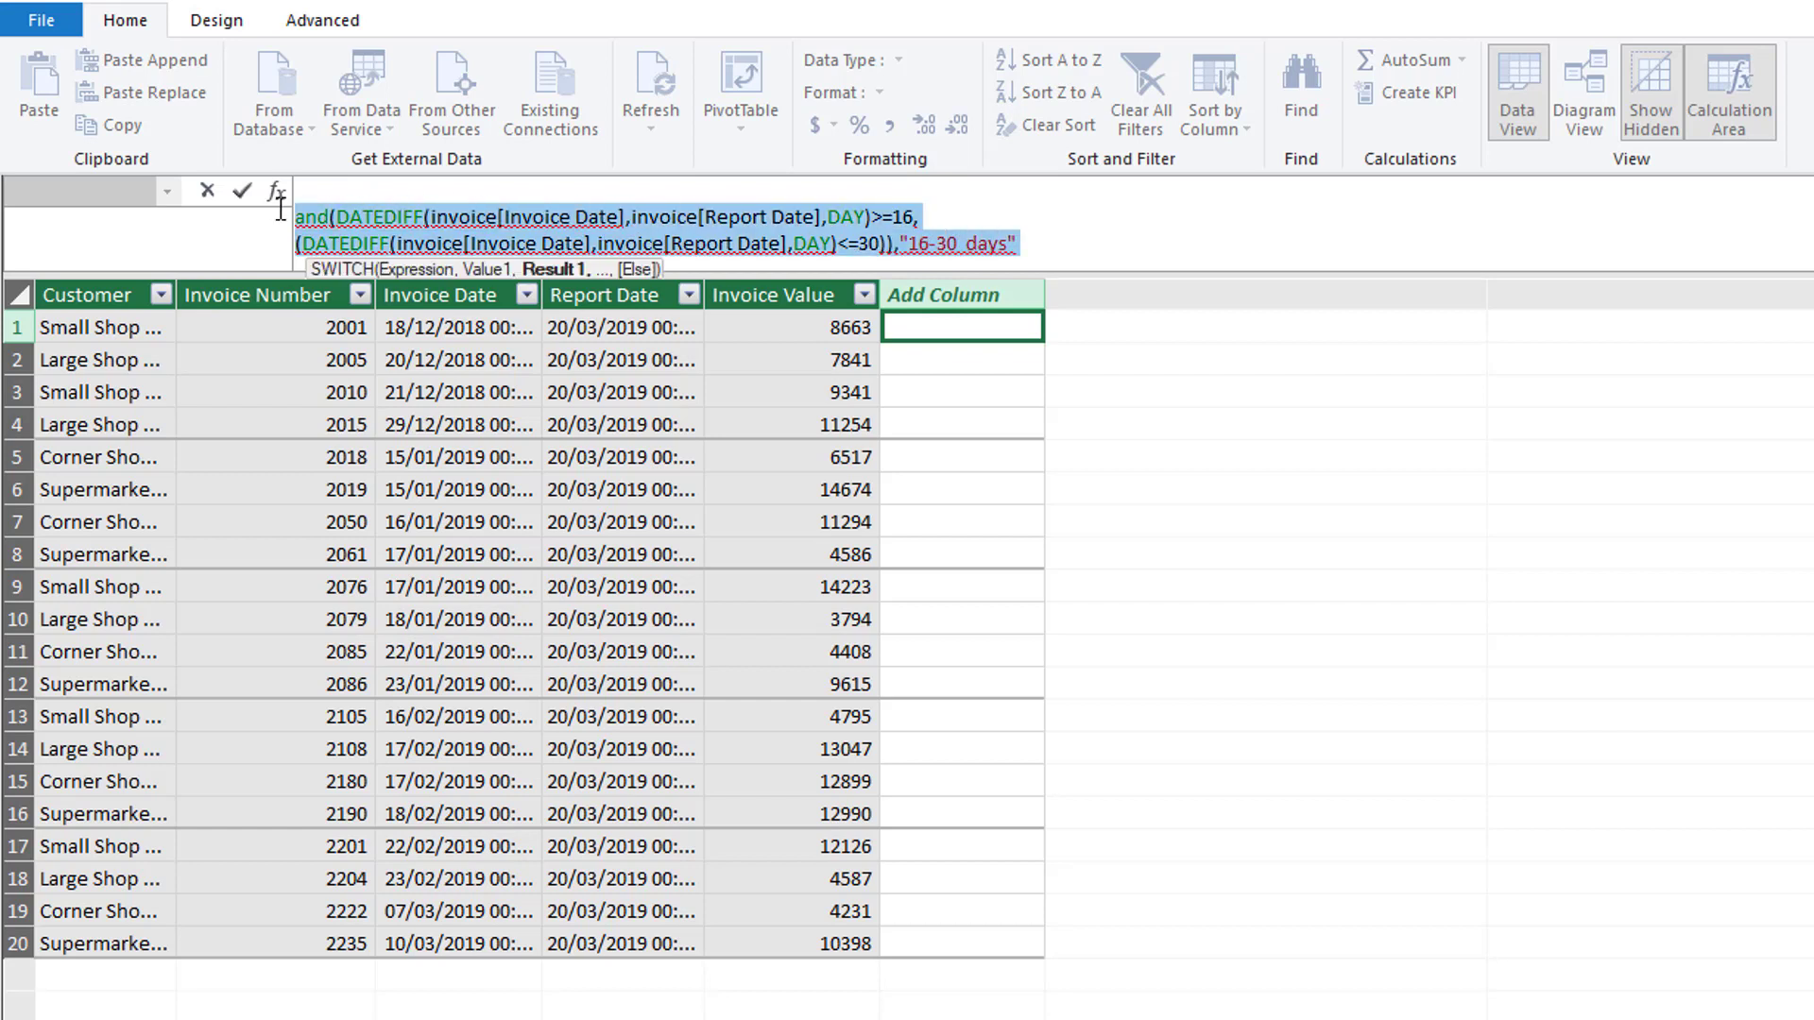
left_click(1020, 244)
scroll(1029, 259, "up", 1)
scroll(1029, 259, "down", 1)
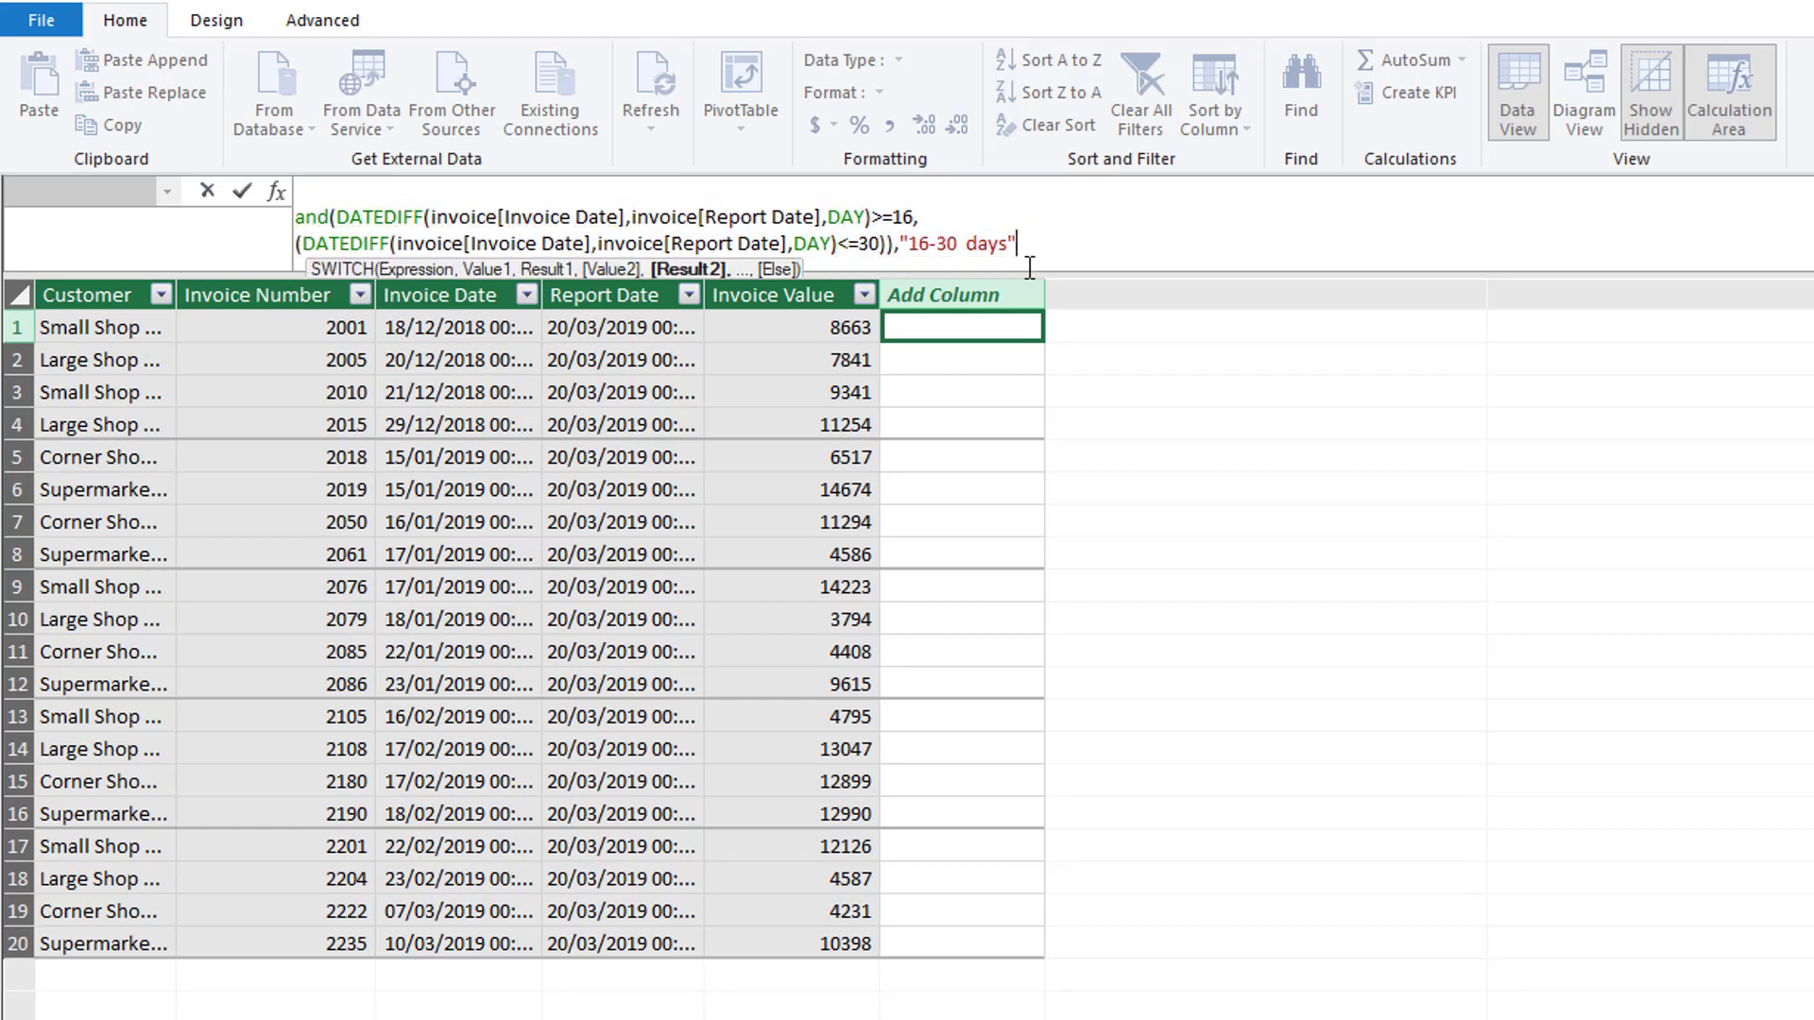
type(",")
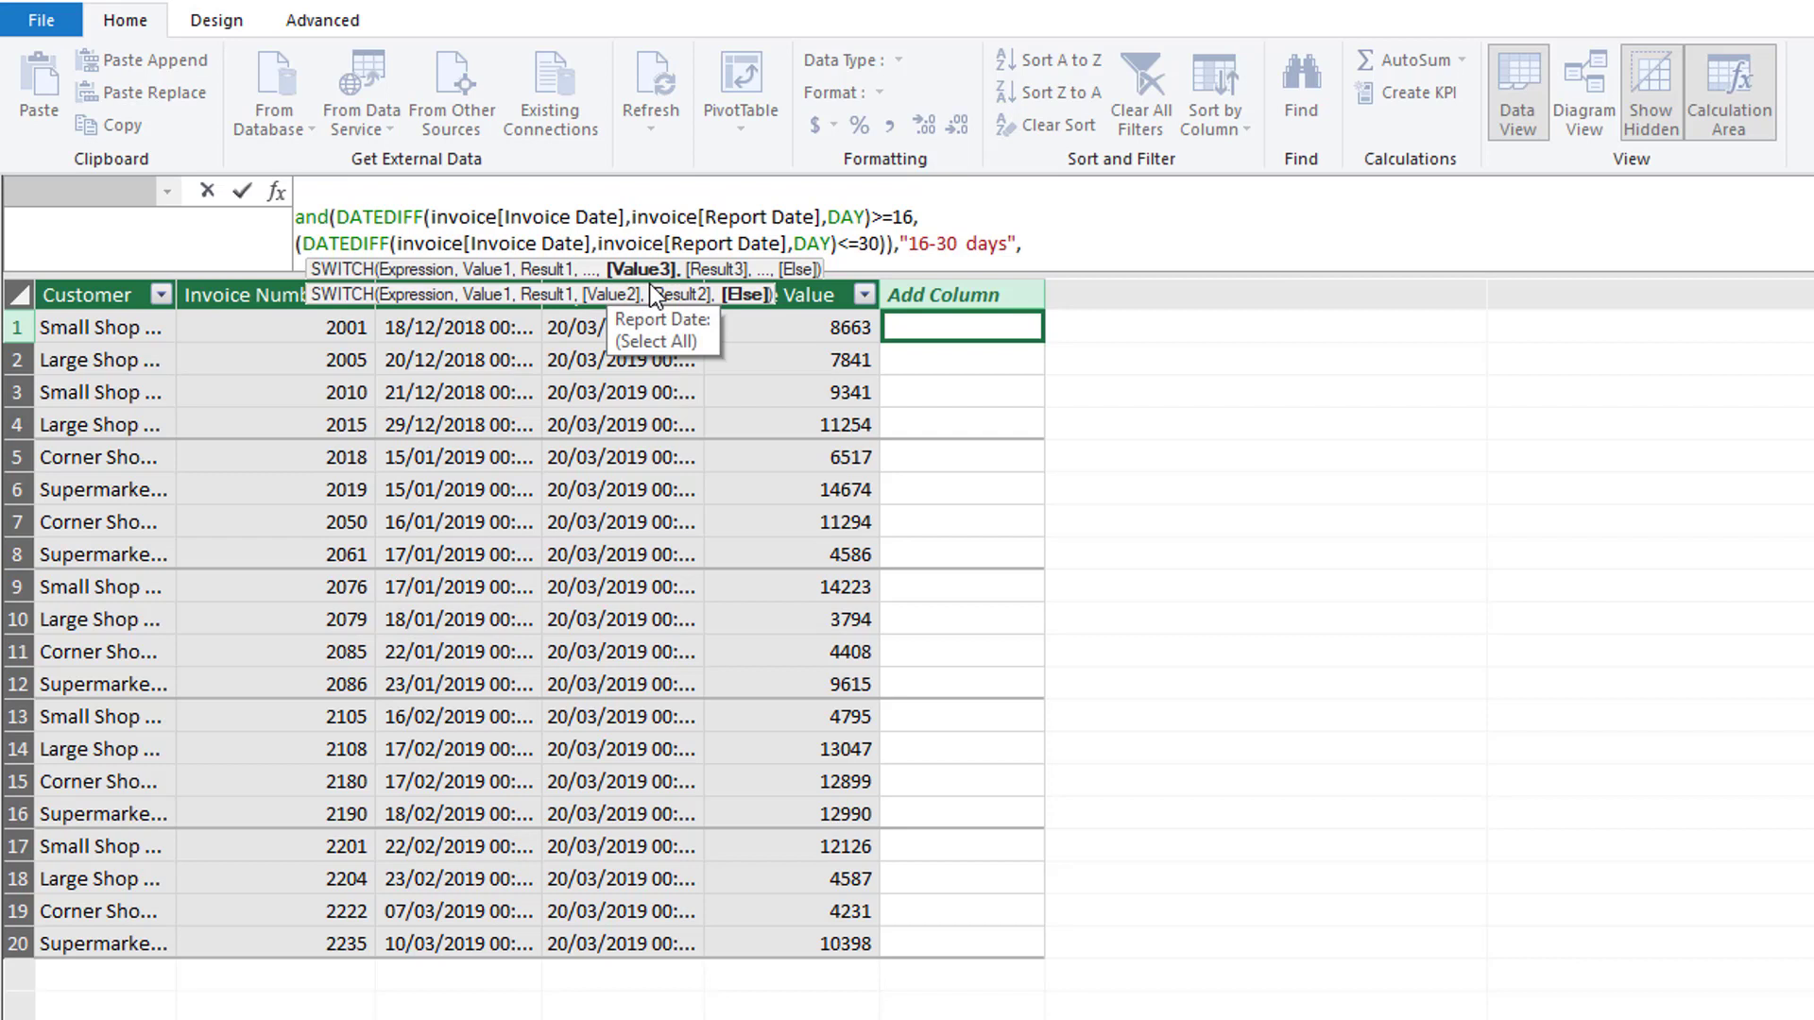
Step: Change the limits to >=31 and <=60, relabel it "31,60 days", and add a trailing comma
key("shift+Return")
key("shift+Return")
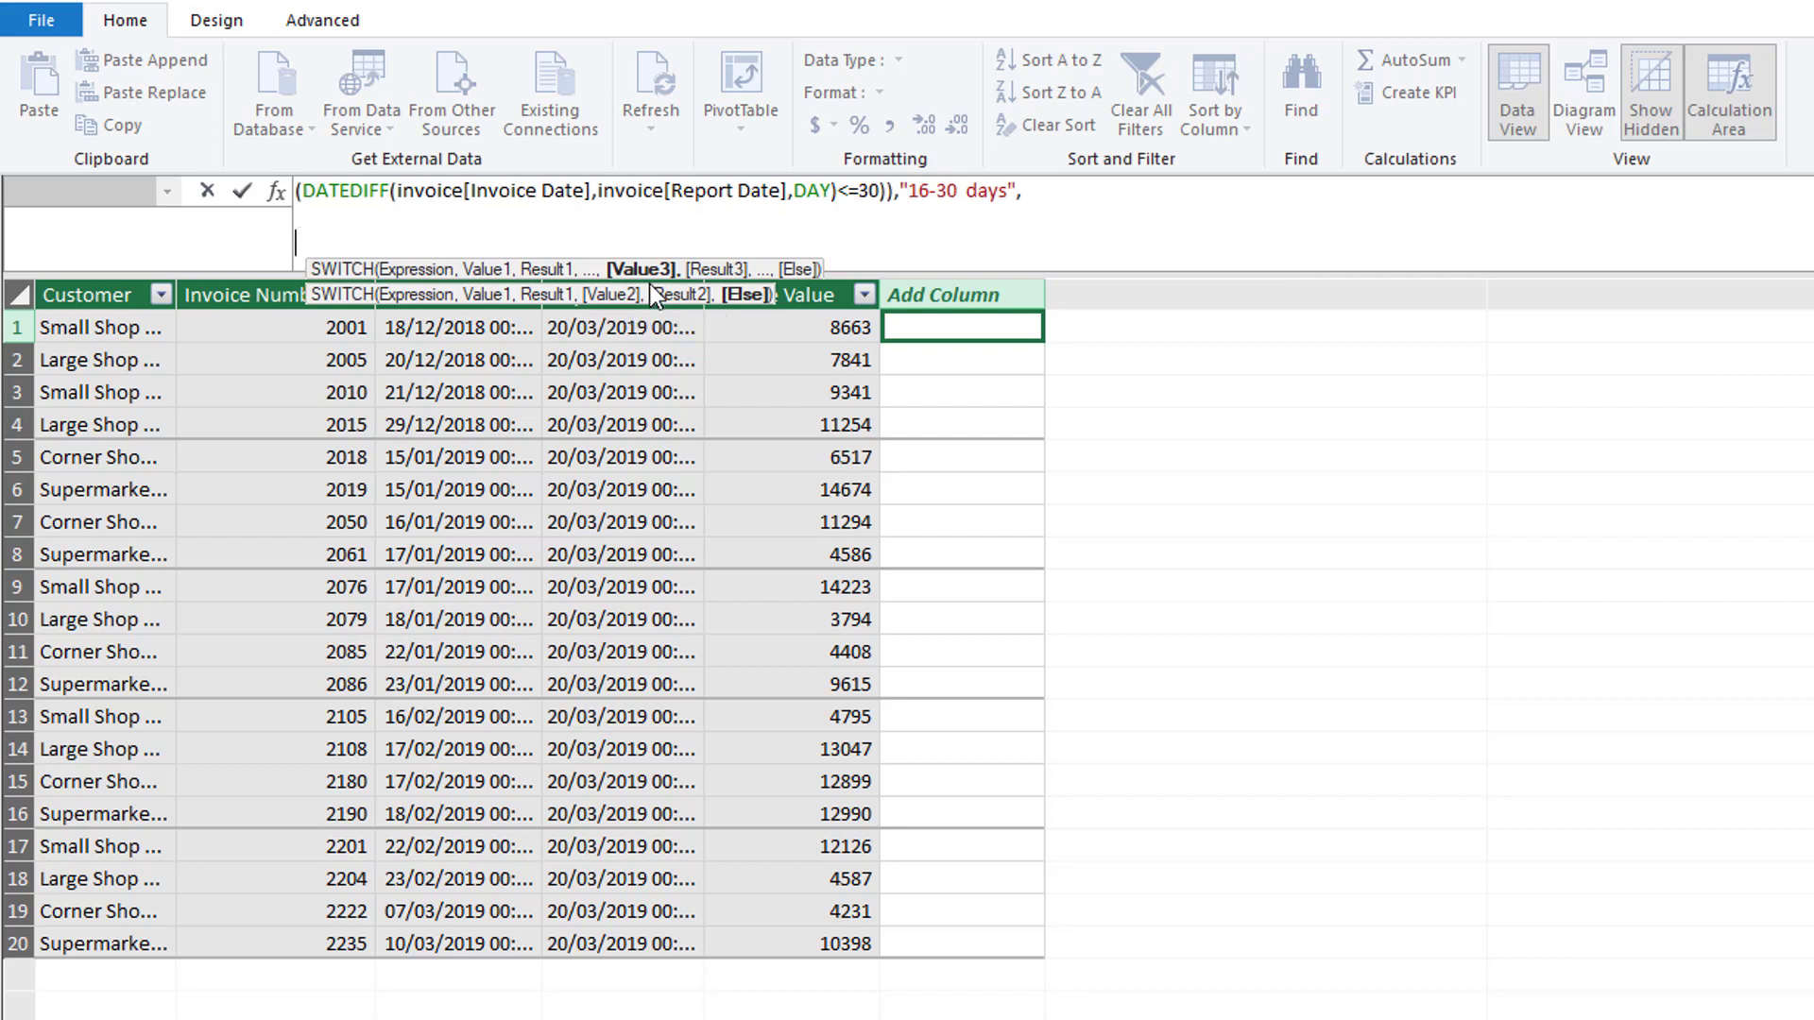
key("BackSpace")
key("BackSpace")
key("BackSpace")
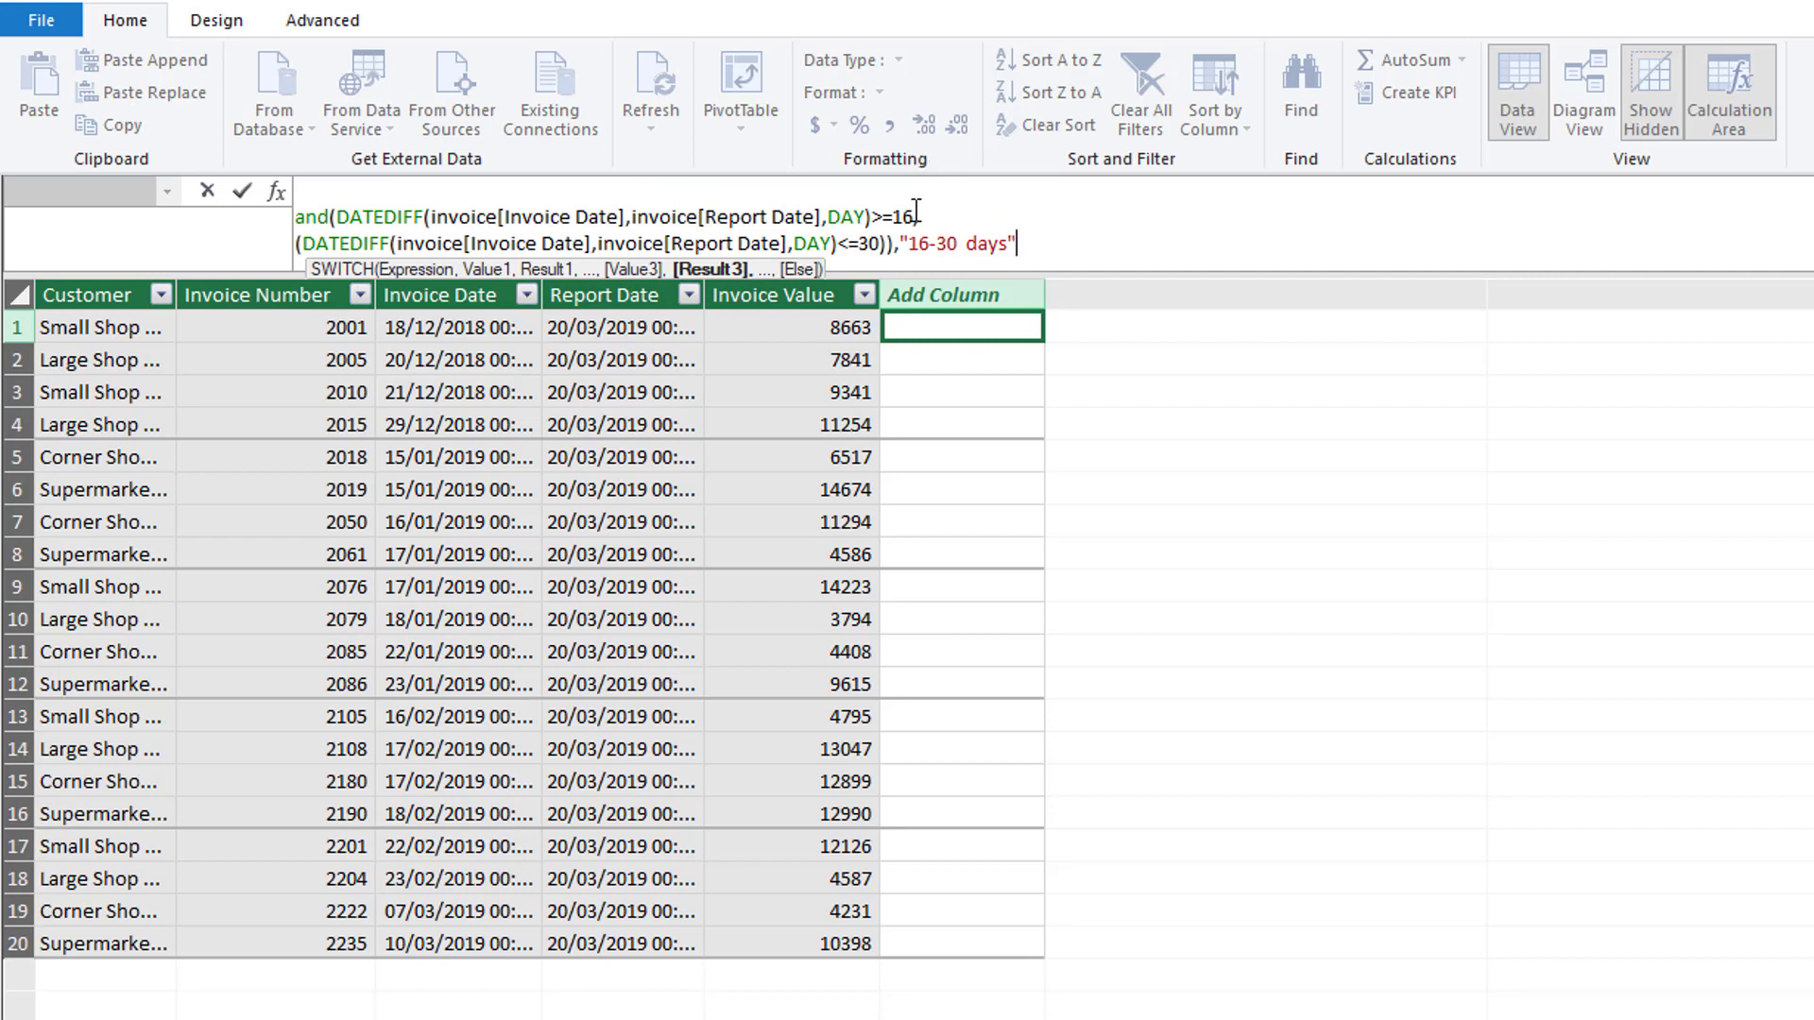
left_click_drag(914, 217, 891, 214)
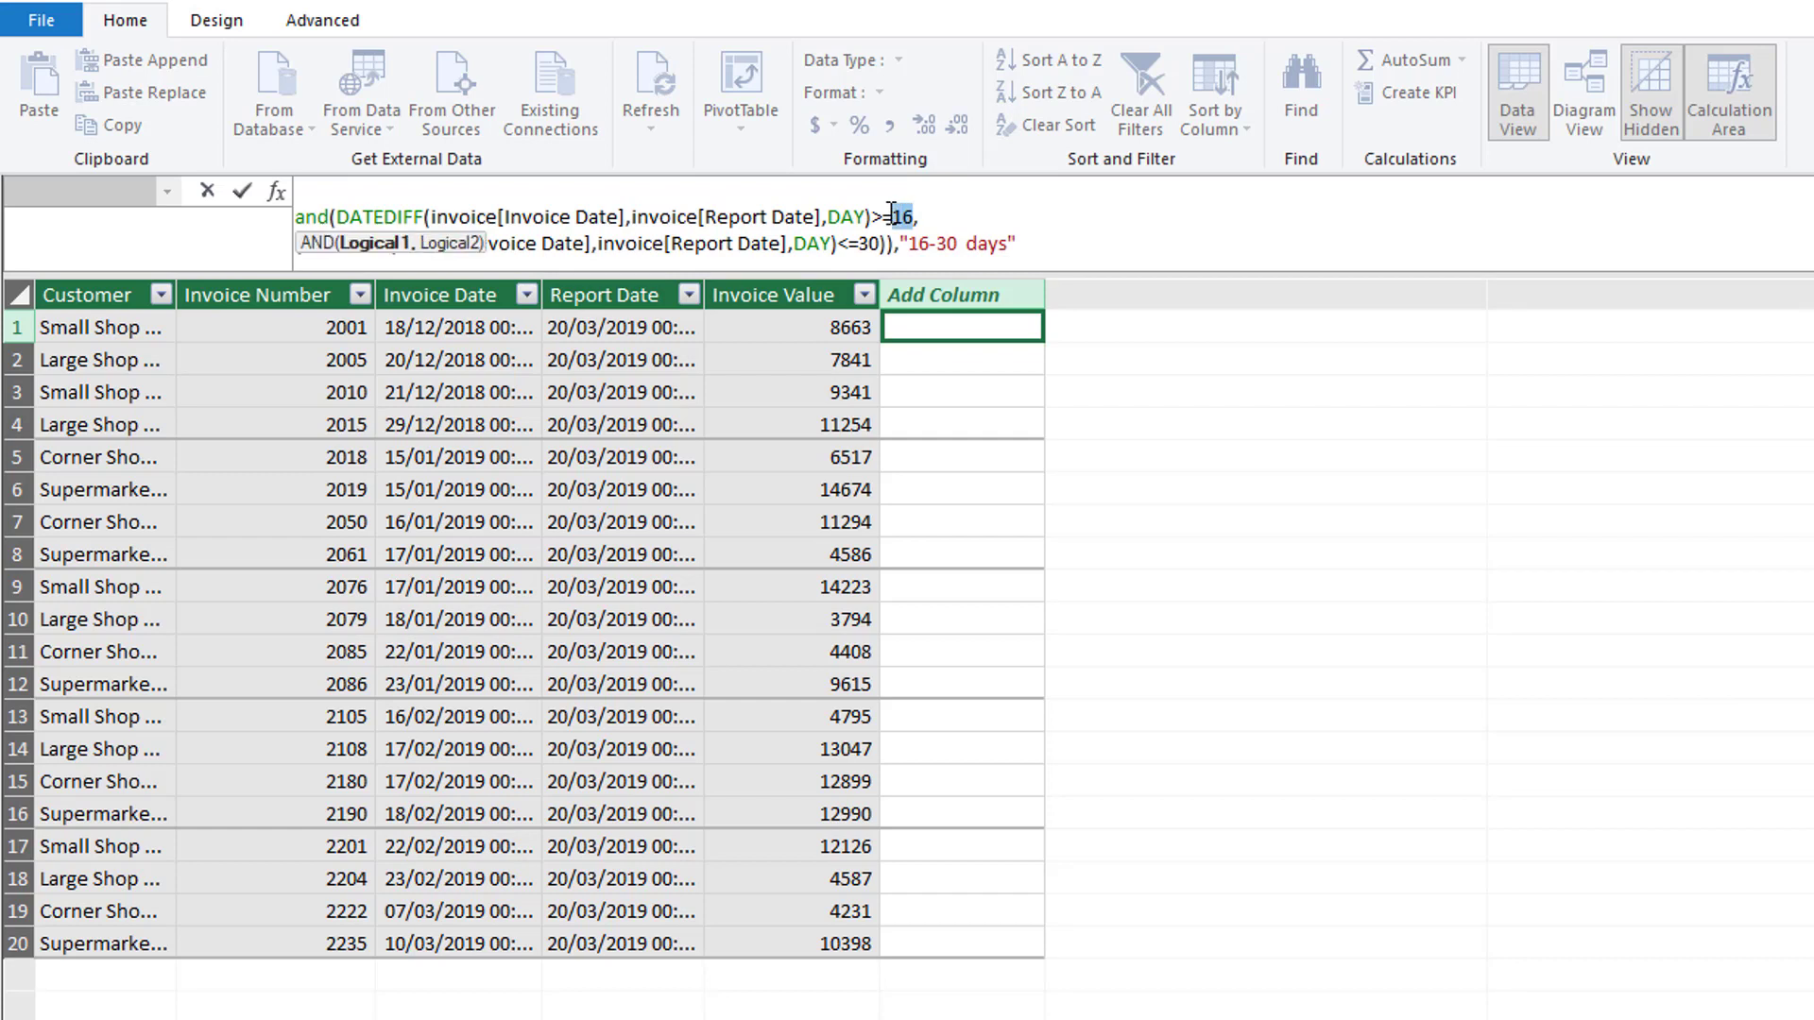
type("31")
left_click_drag(880, 243, 861, 243)
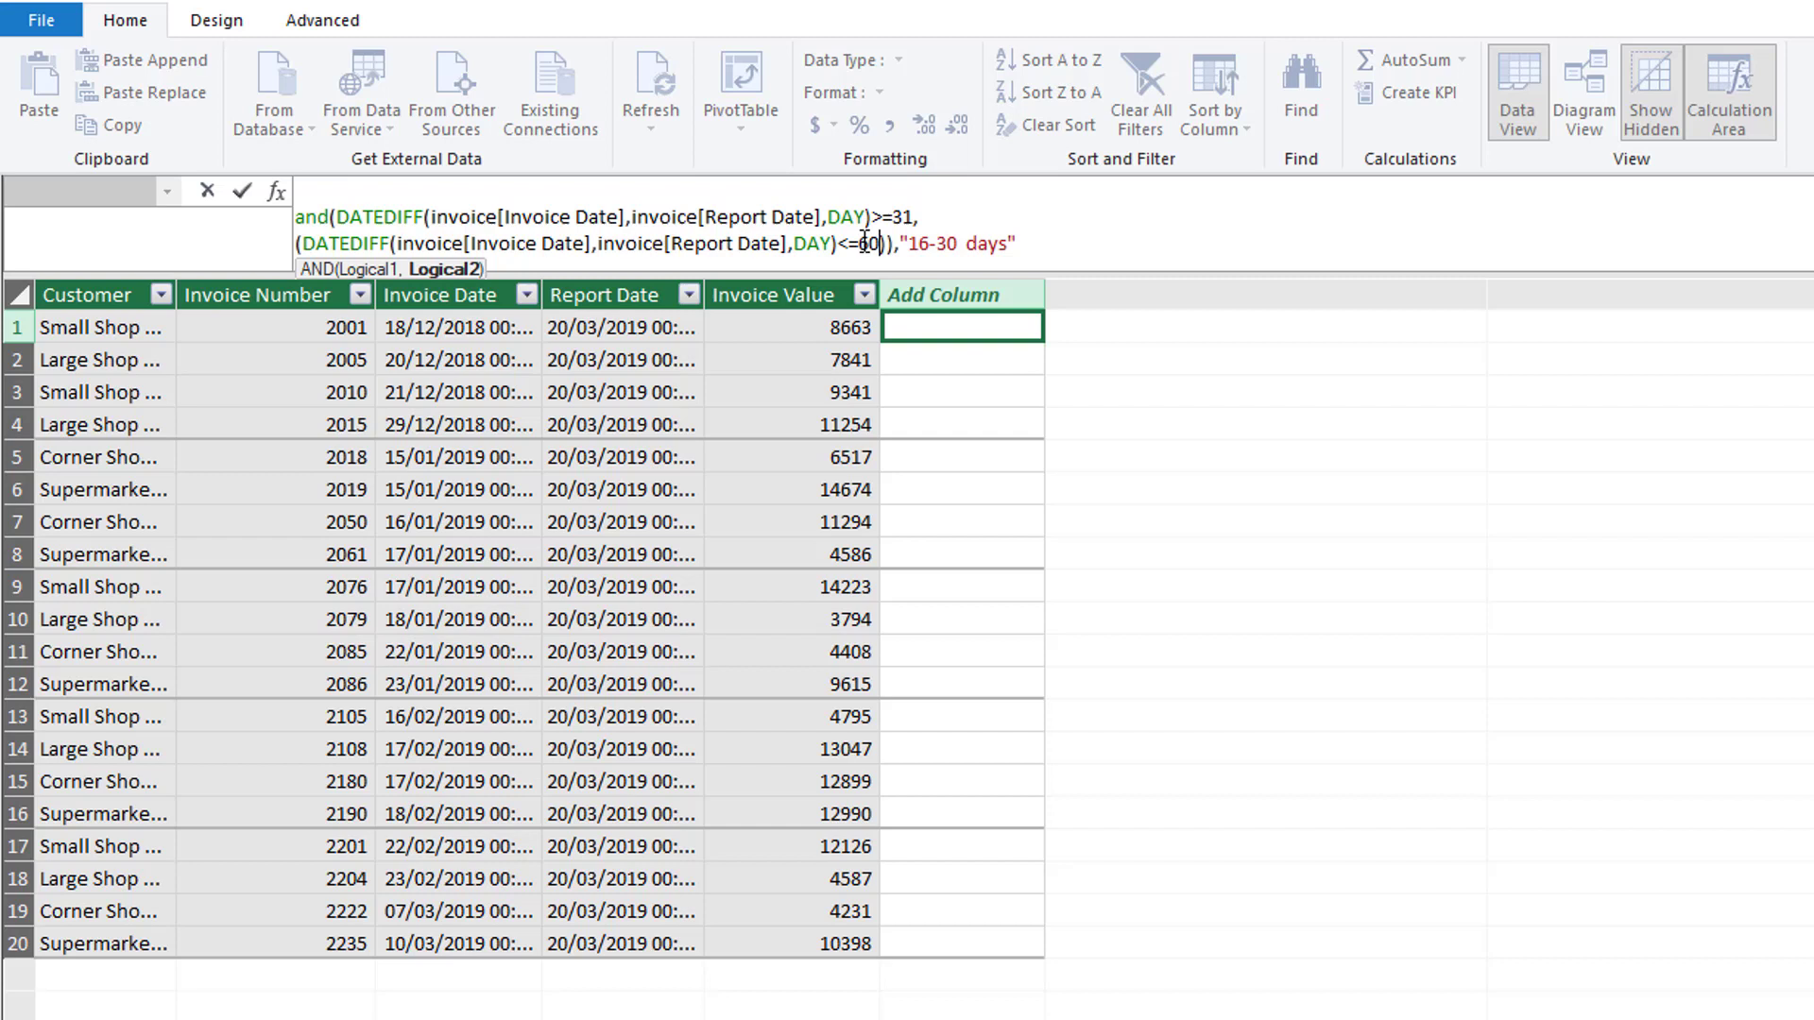
left_click_drag(958, 243, 911, 243)
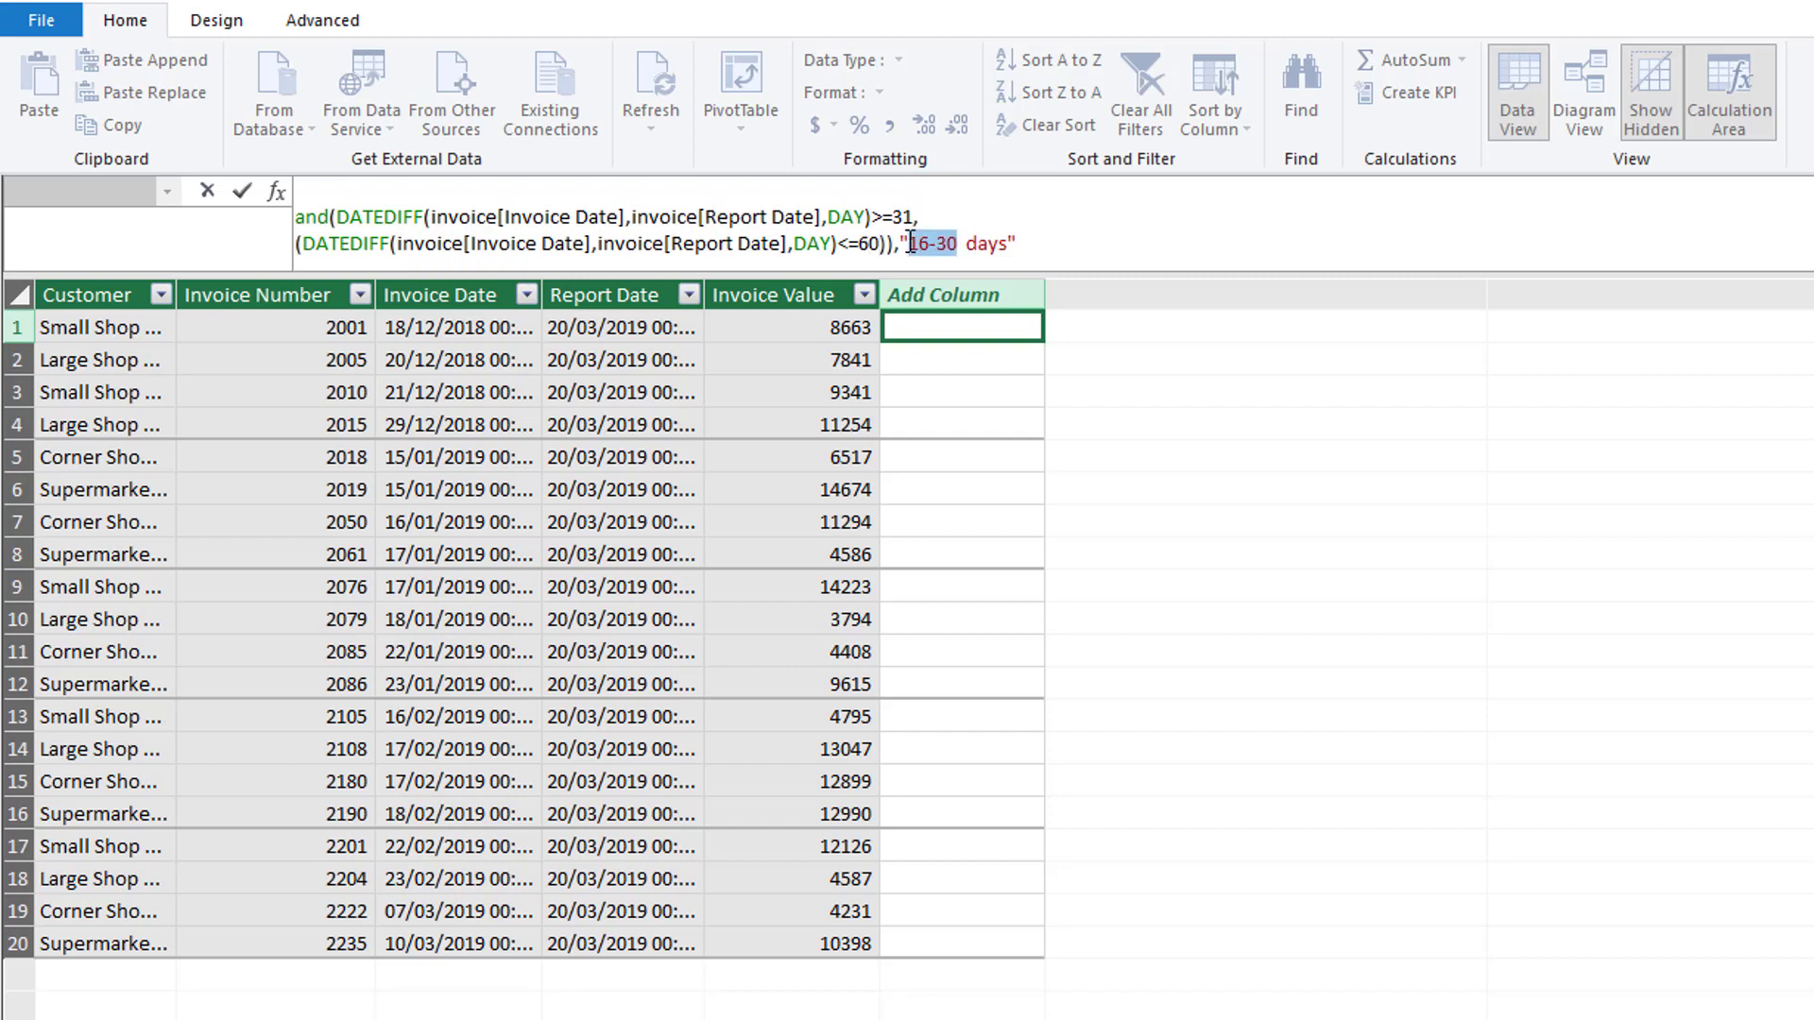
type("31")
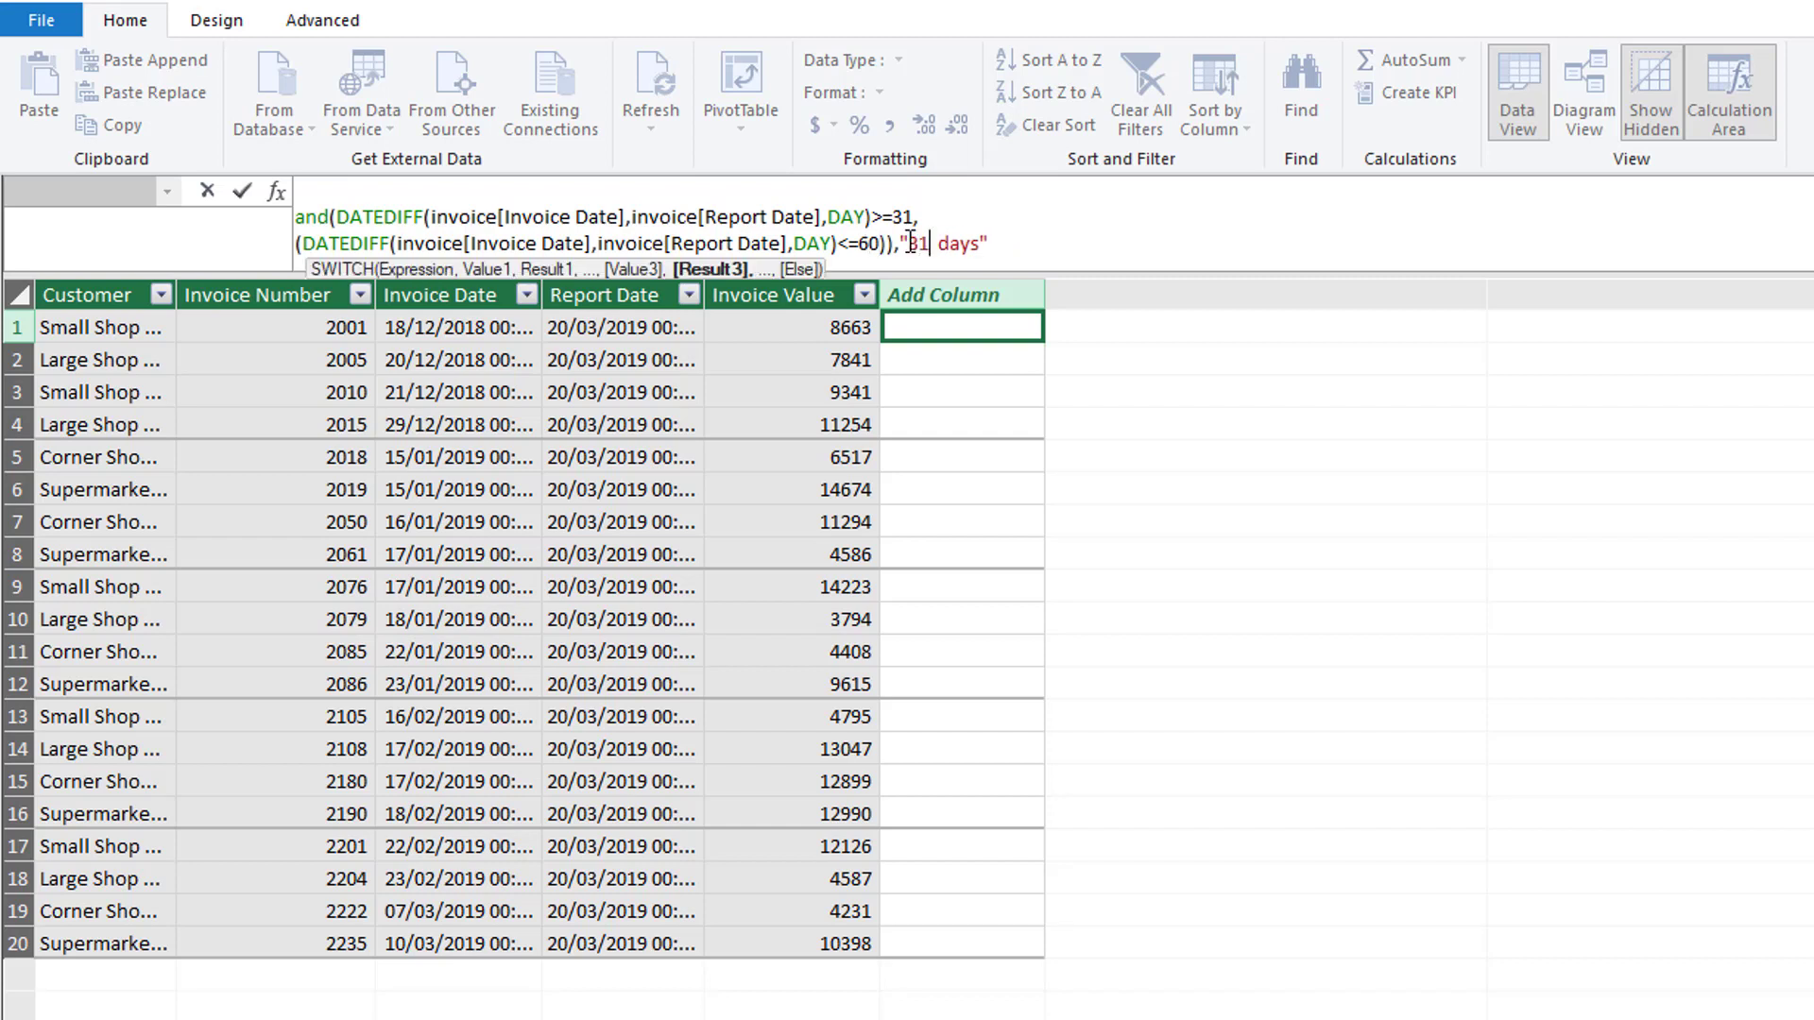
type(",60")
left_click(1022, 241)
type(",")
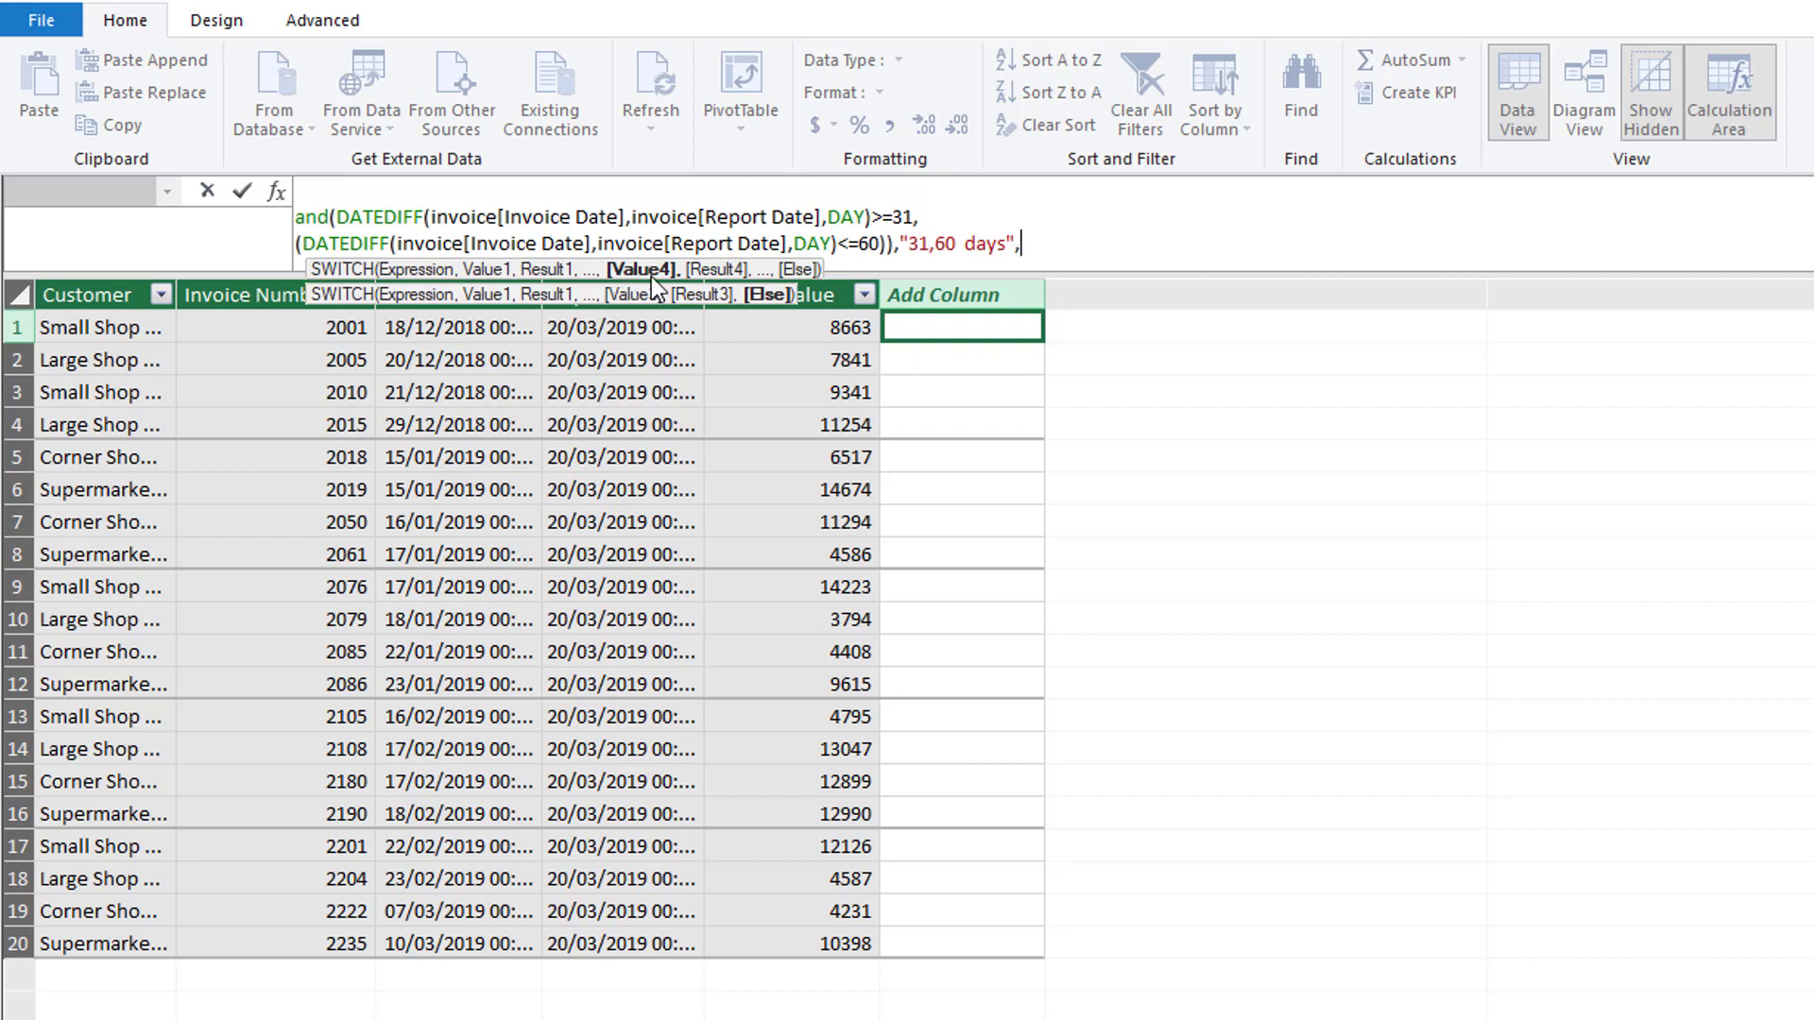
Step: On a new line, enter DATEDIFF(invoice[Invoice Date],invoice[Report Date],DAY)>60 as the last condition
key("alt+Return")
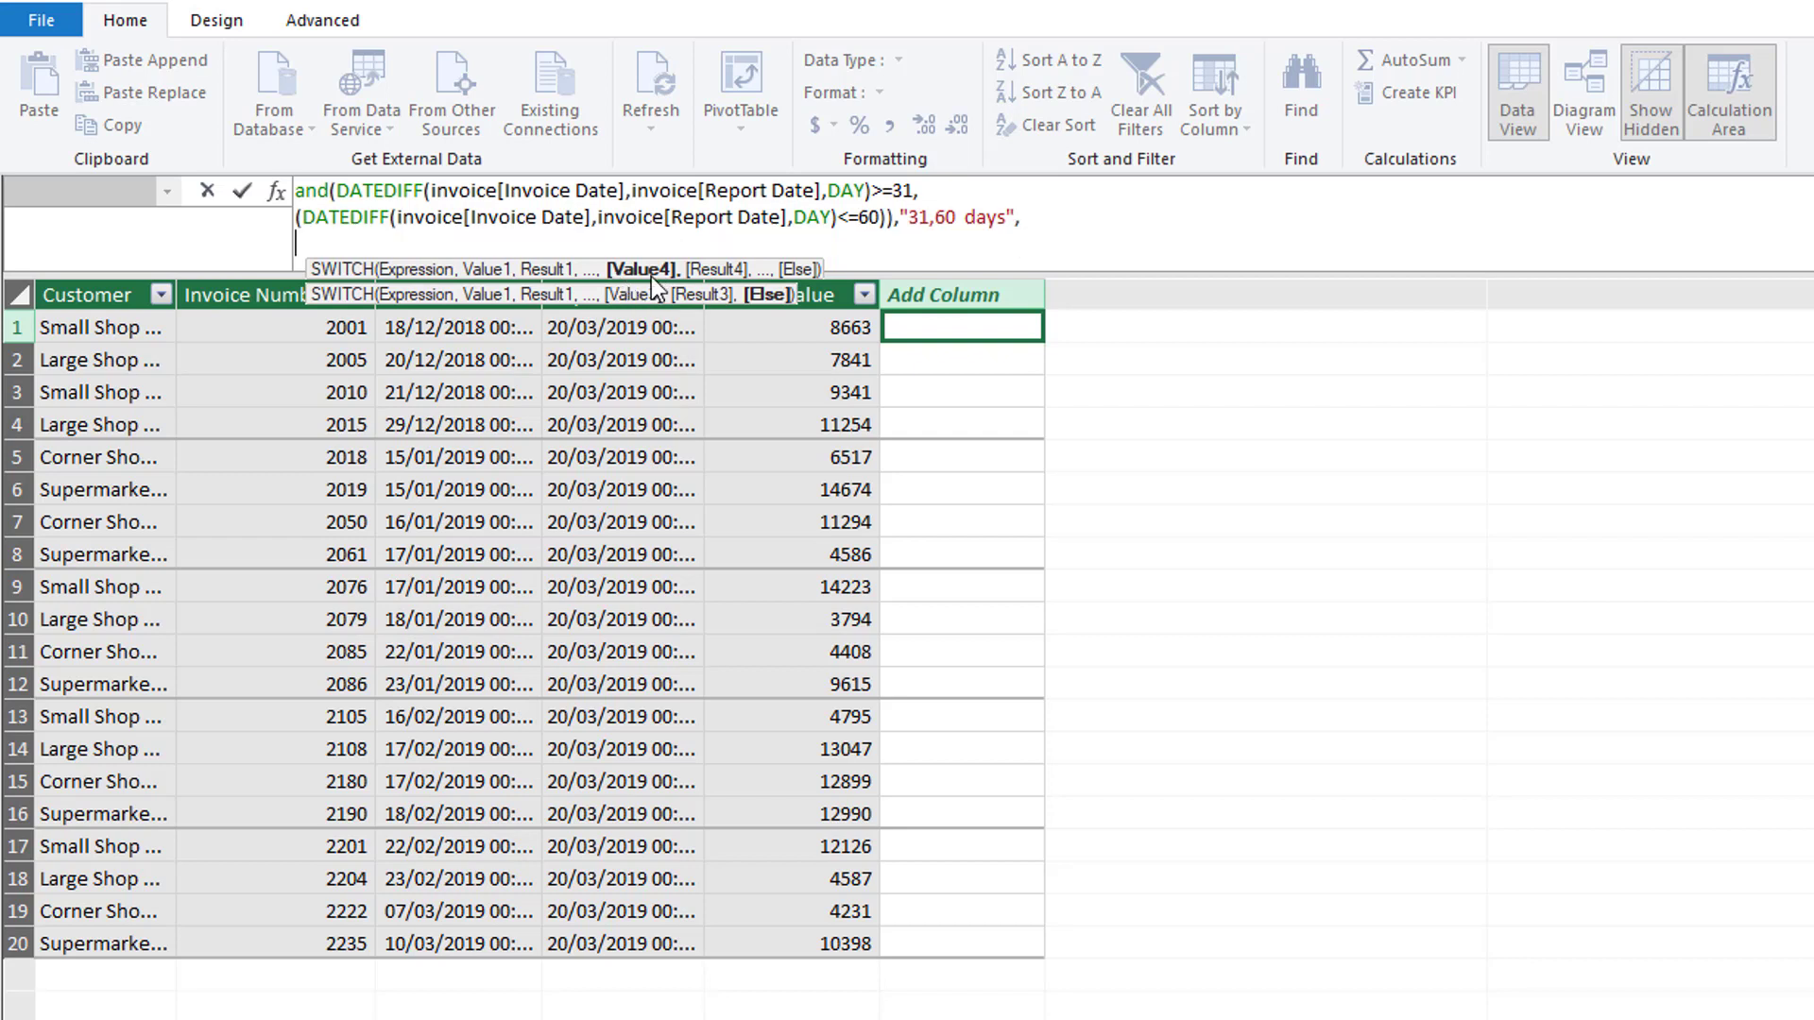
key("alt+Return")
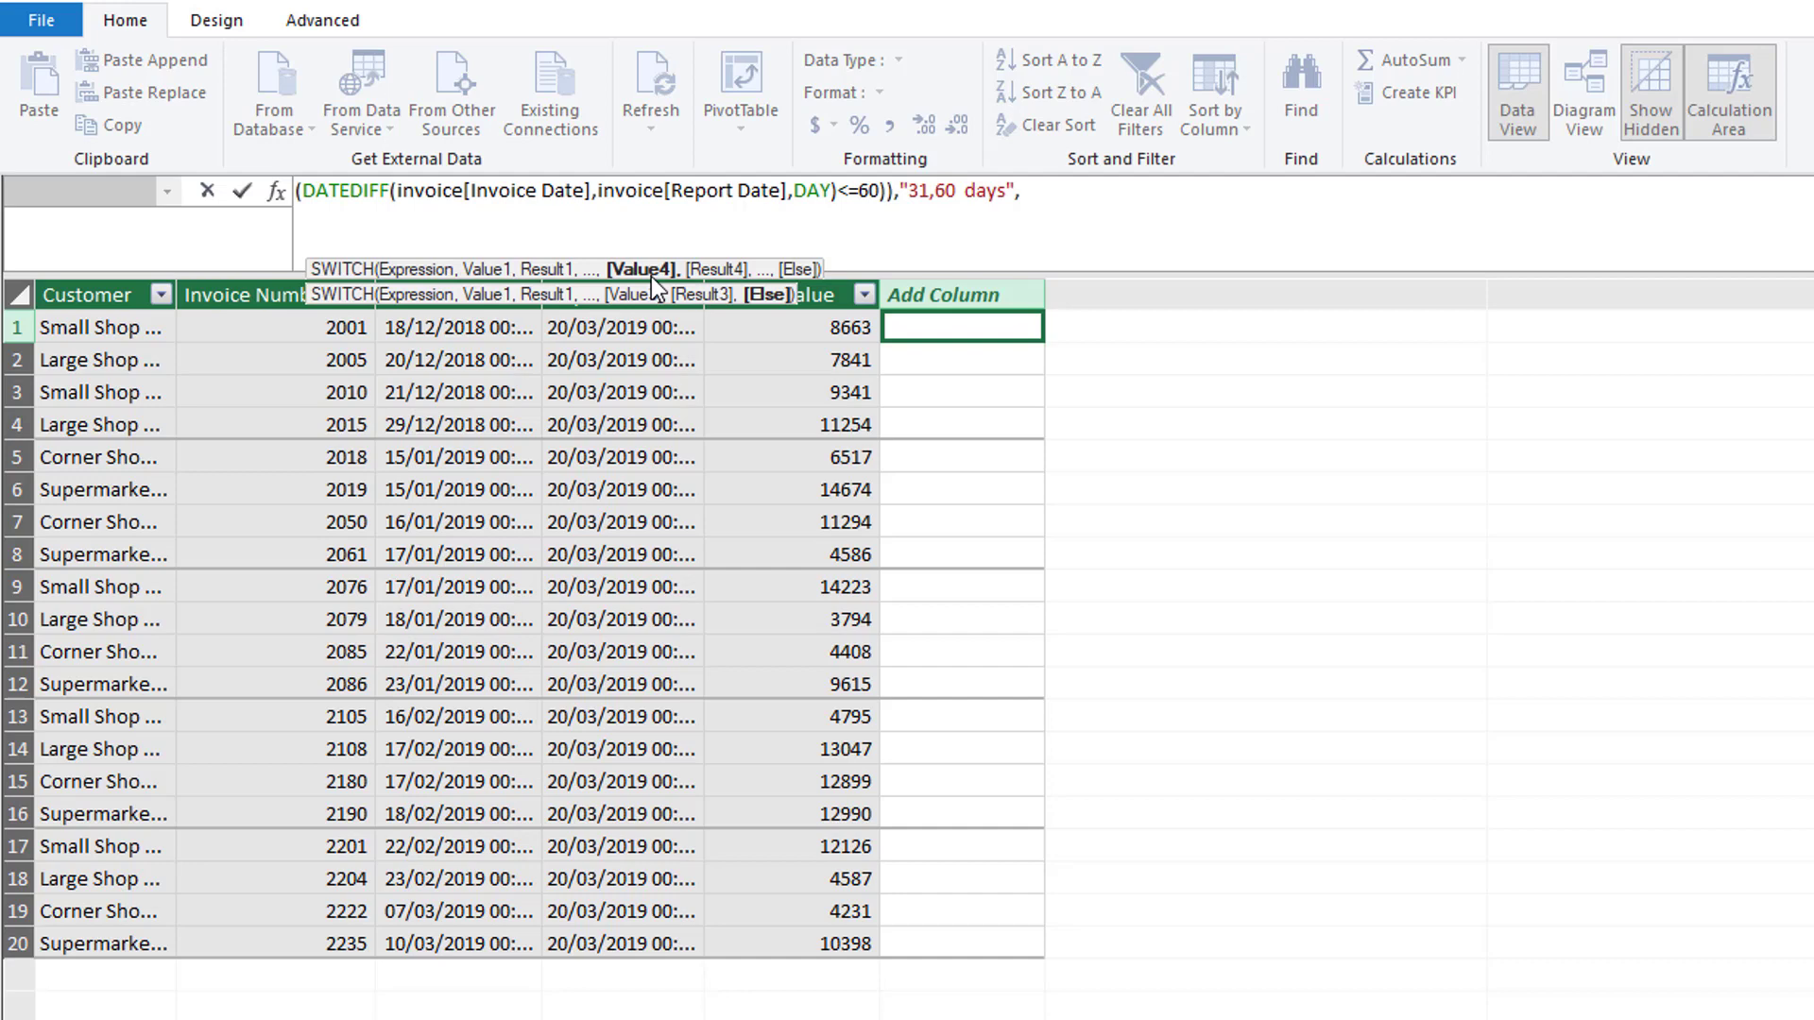
type("da")
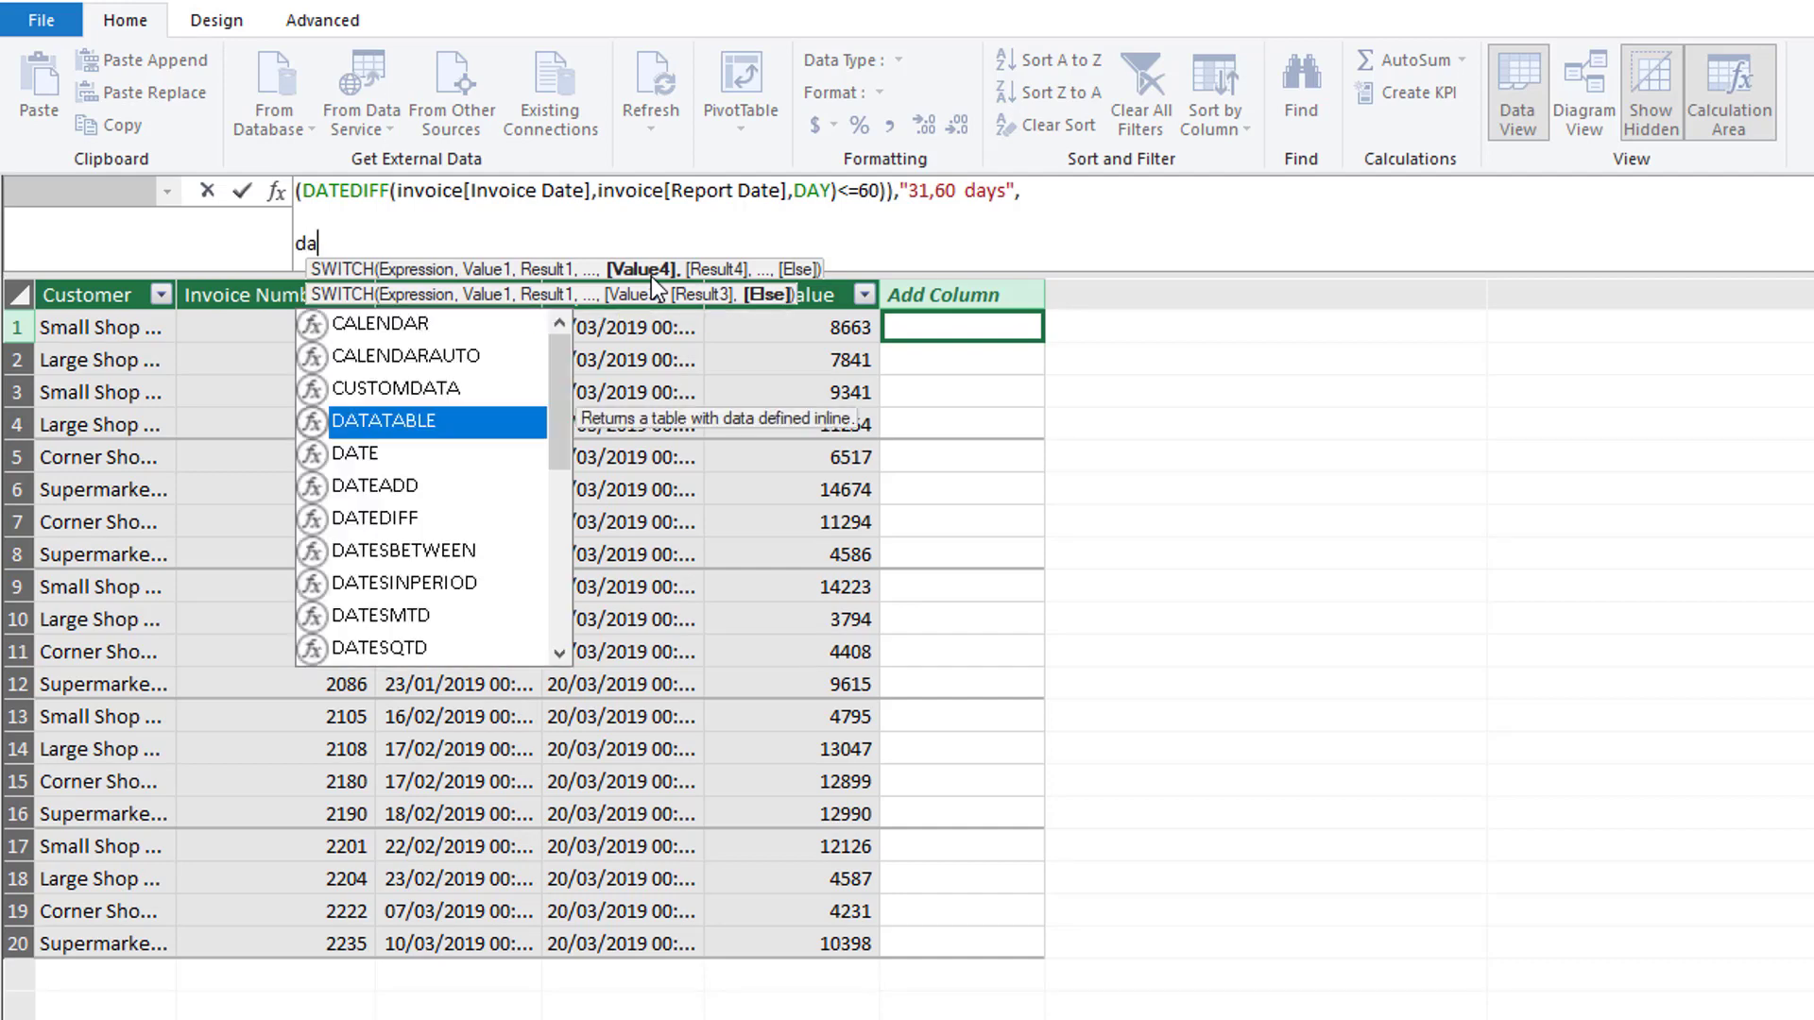
key("Down")
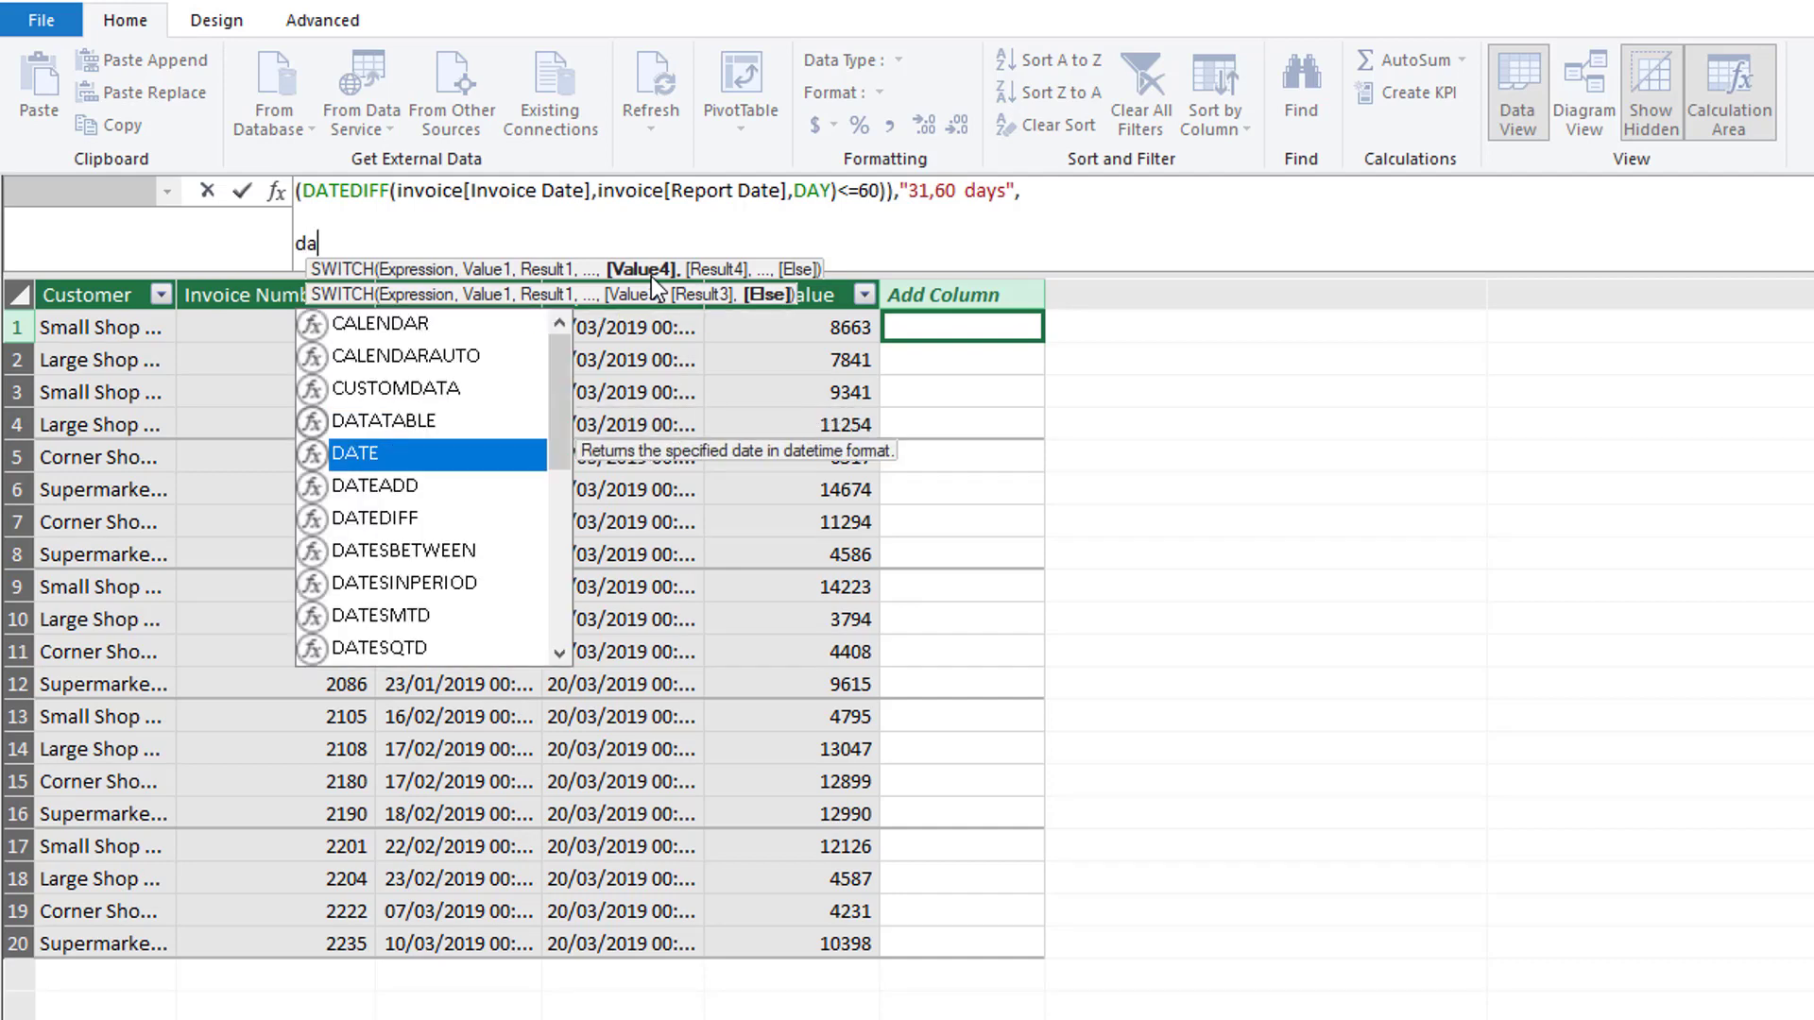
key("Down")
key("Down")
key("Tab")
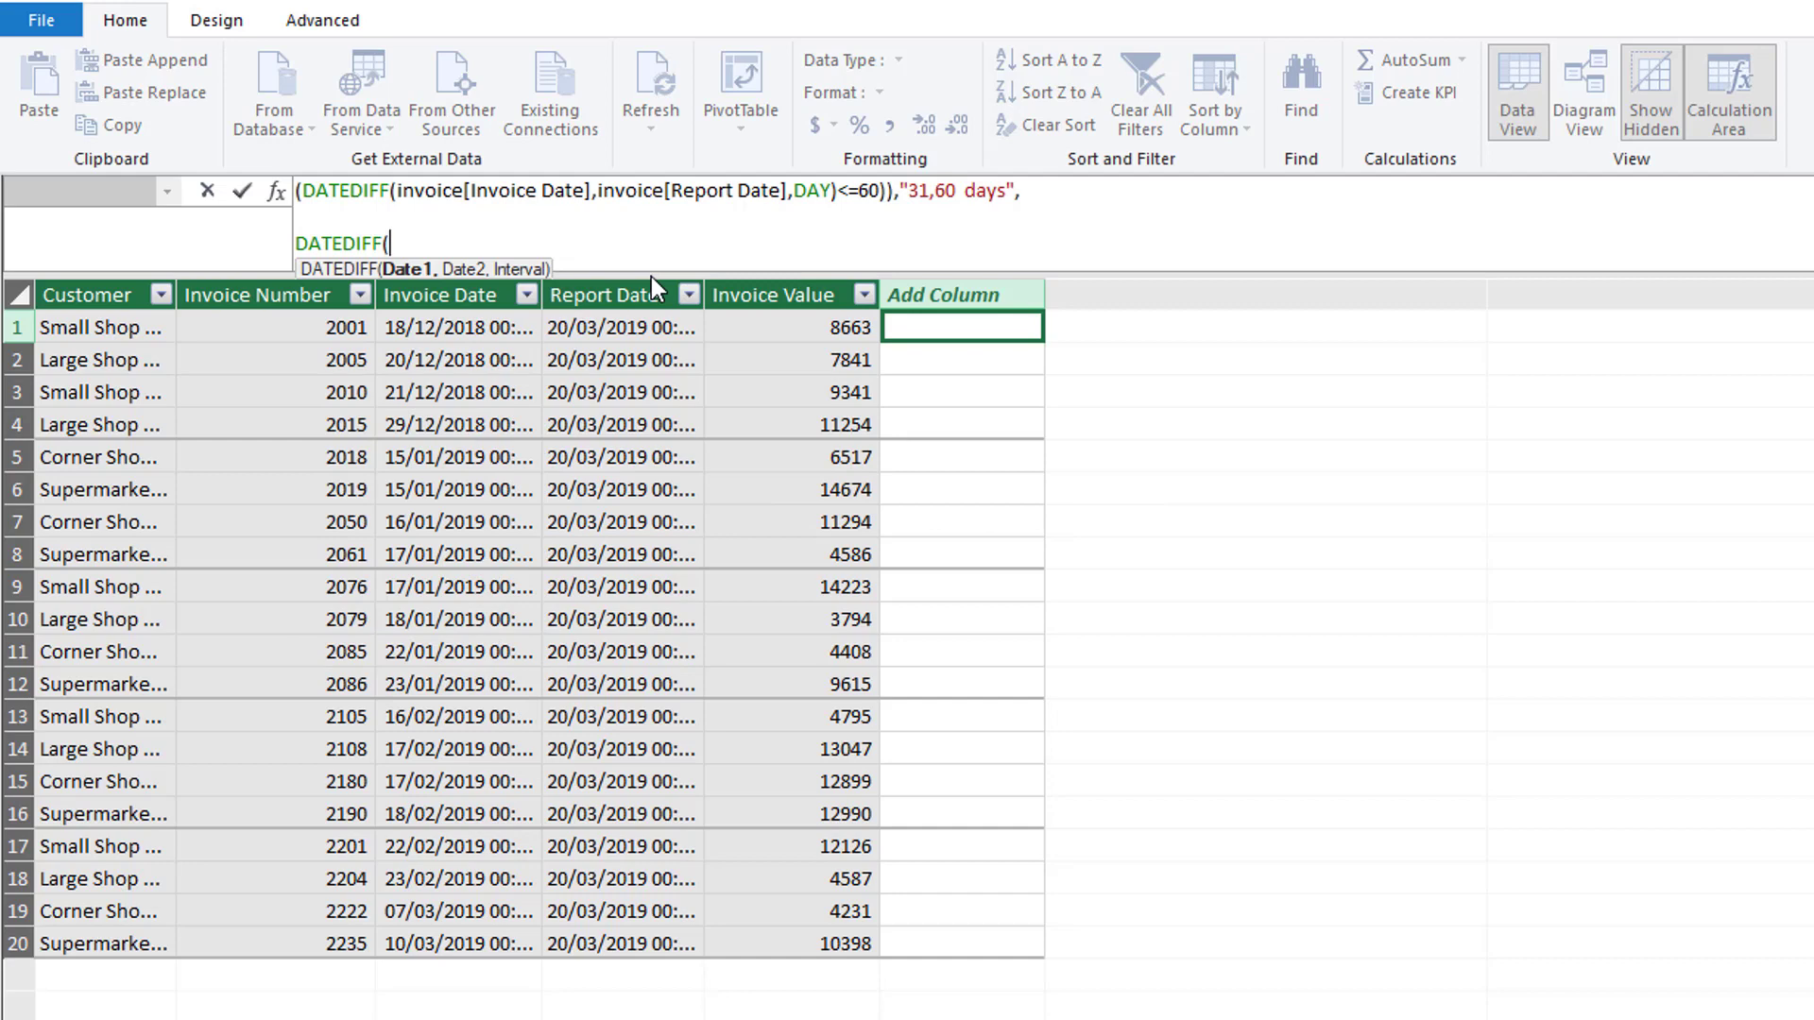
type("invoi")
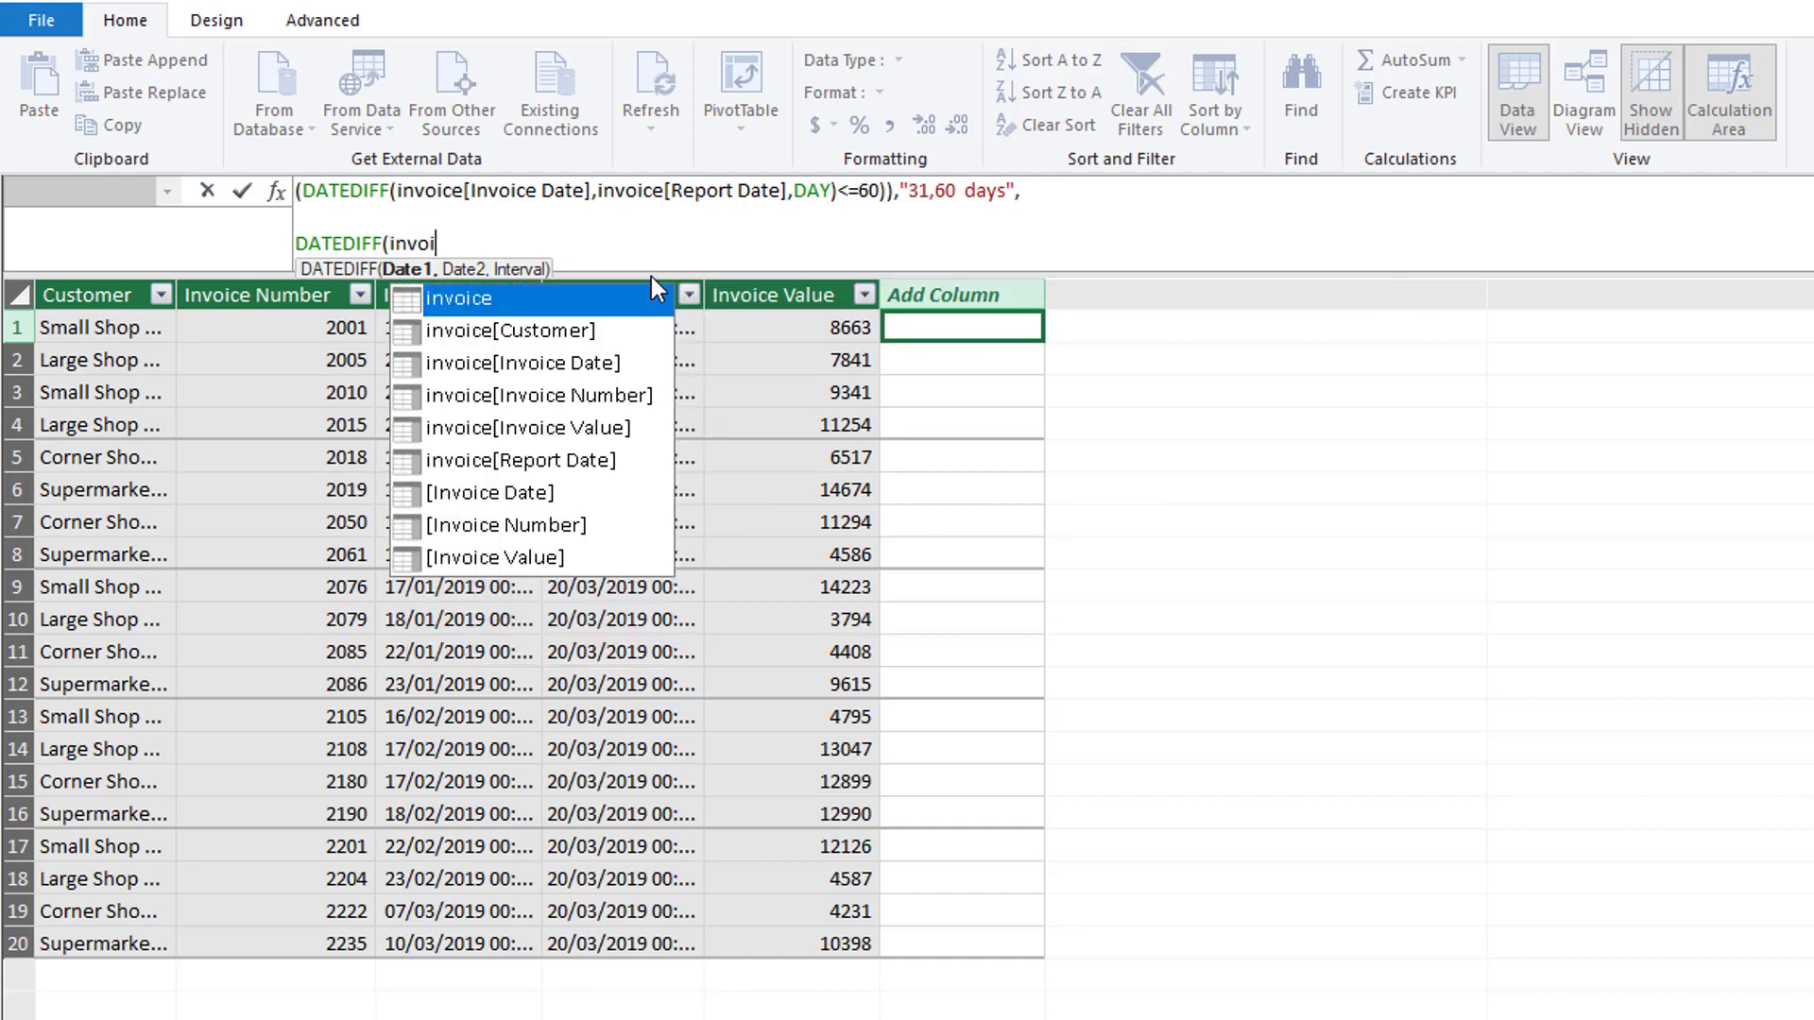
key("Down")
key("Down")
key("Tab")
type(",")
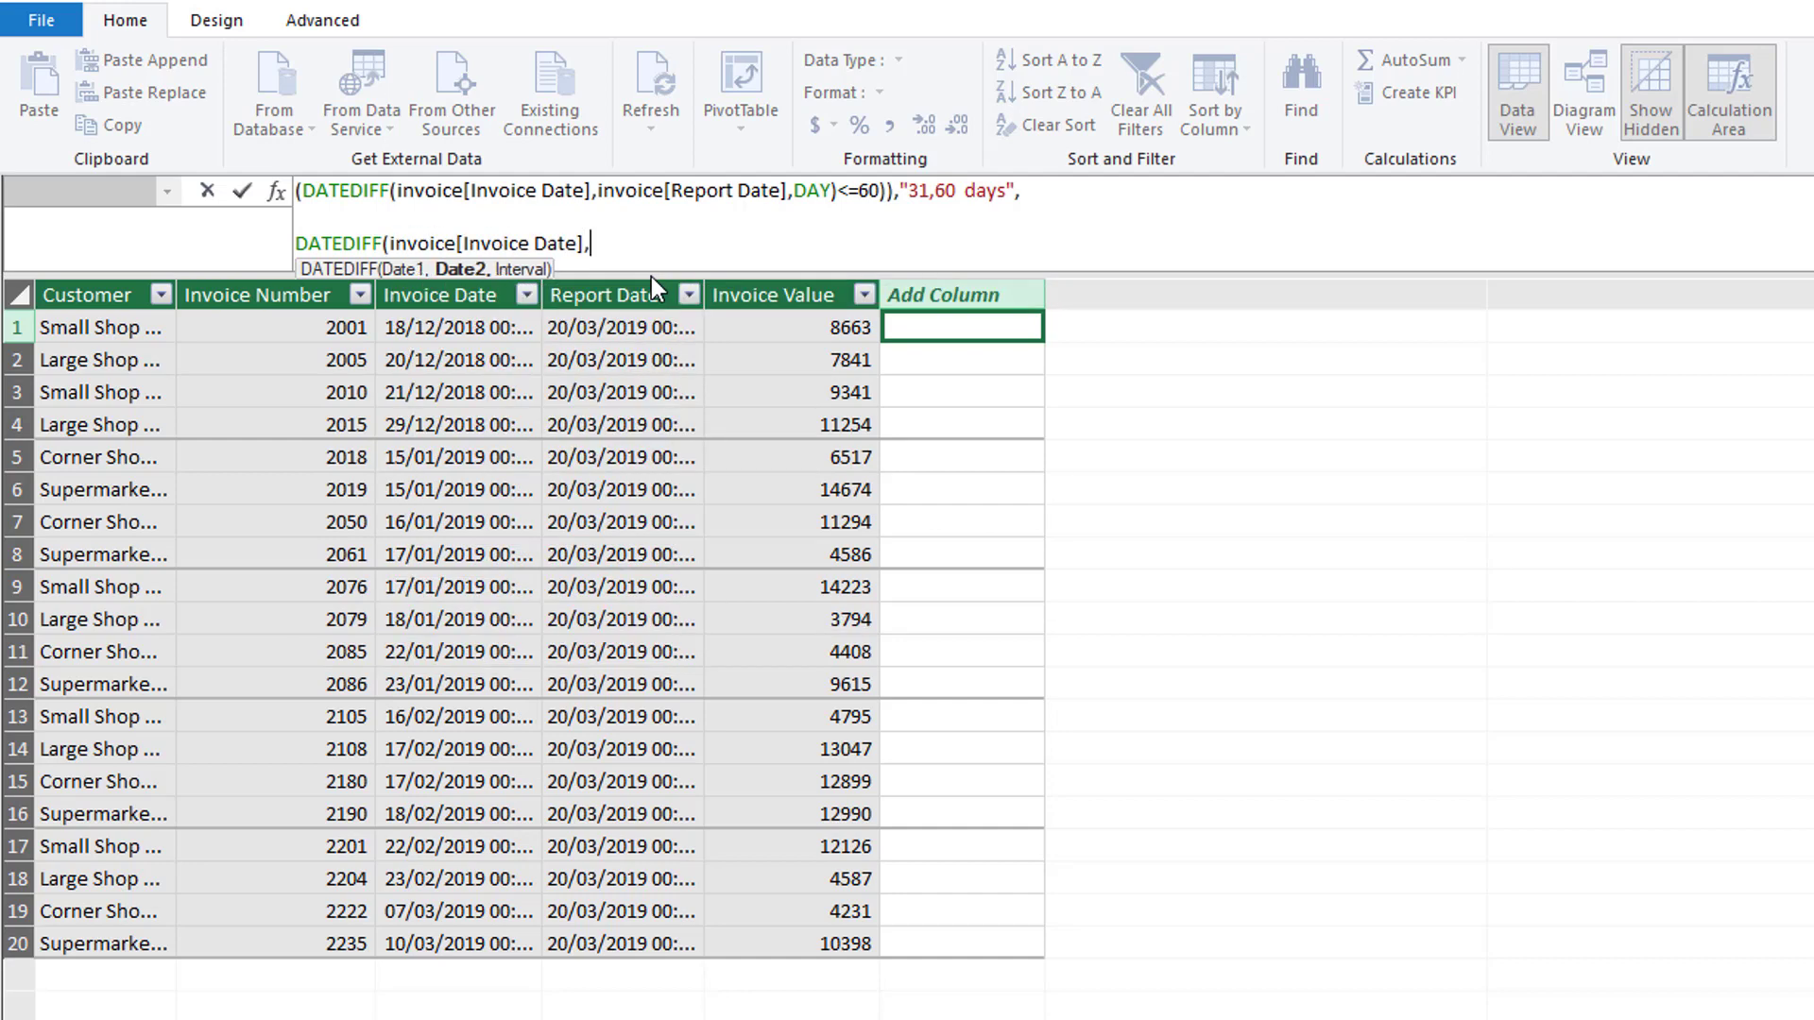
type("rep")
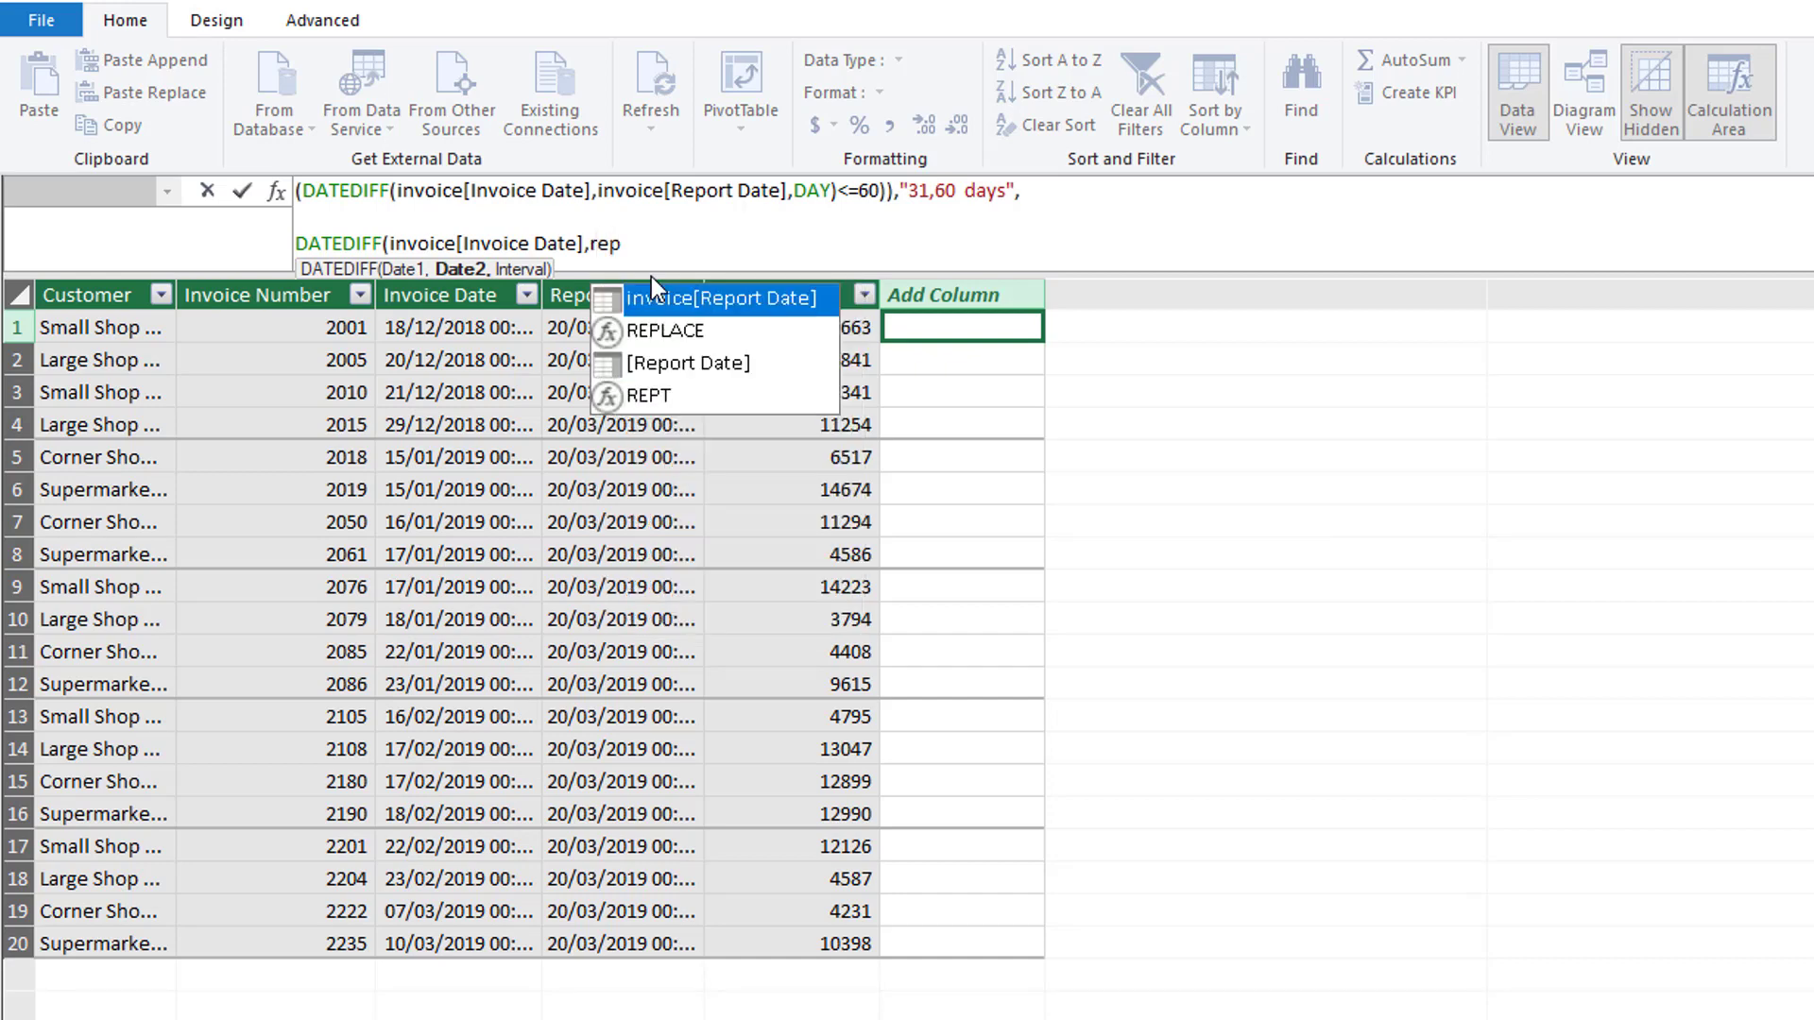
key("Tab")
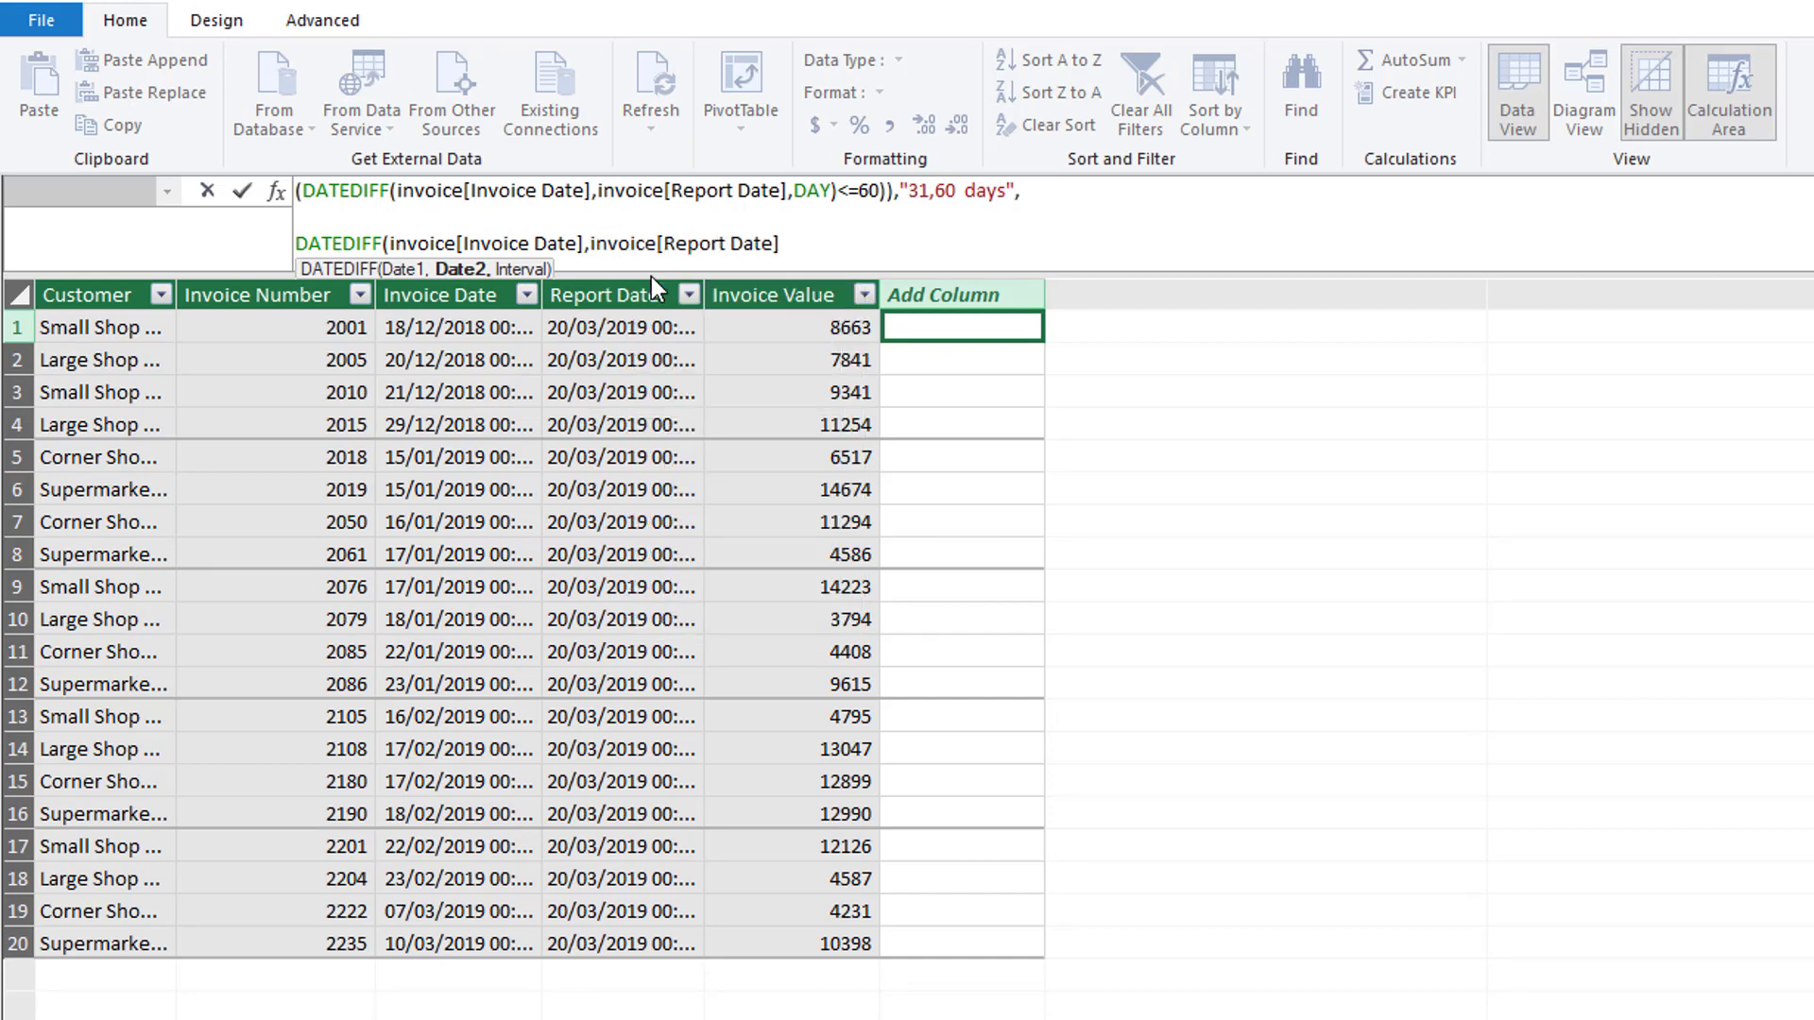
type(",")
key("Tab")
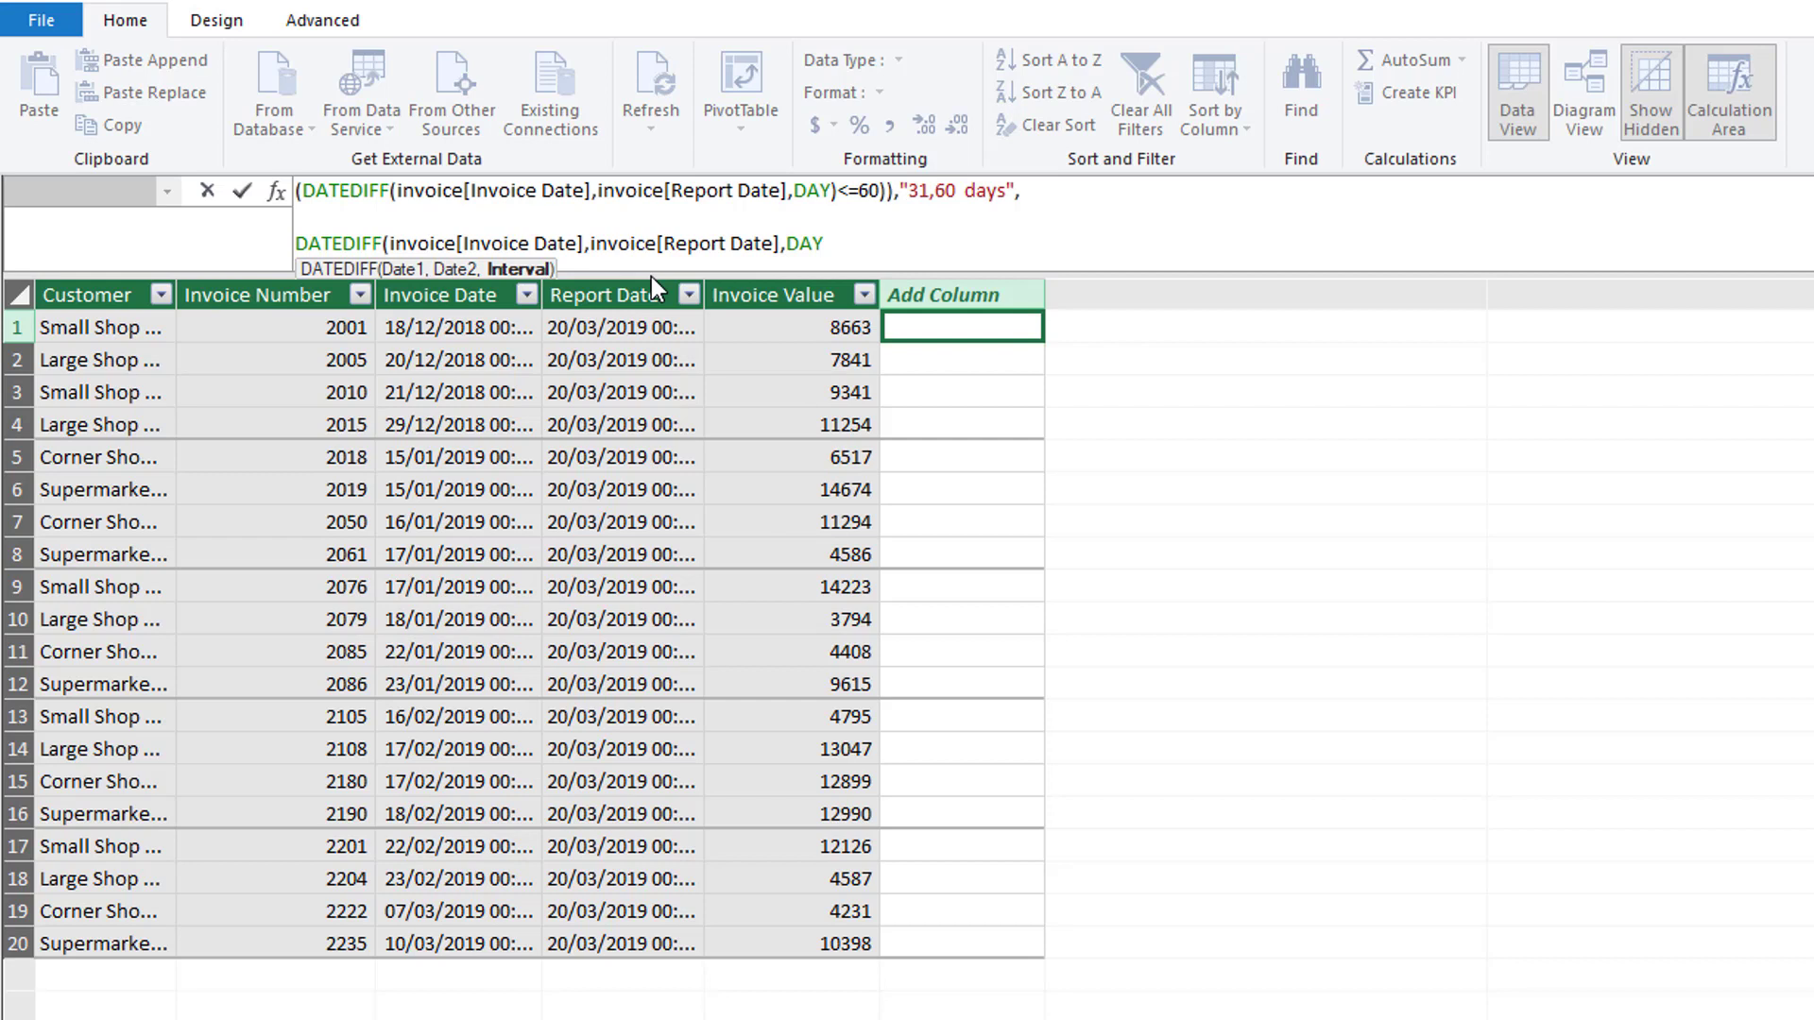
type(")")
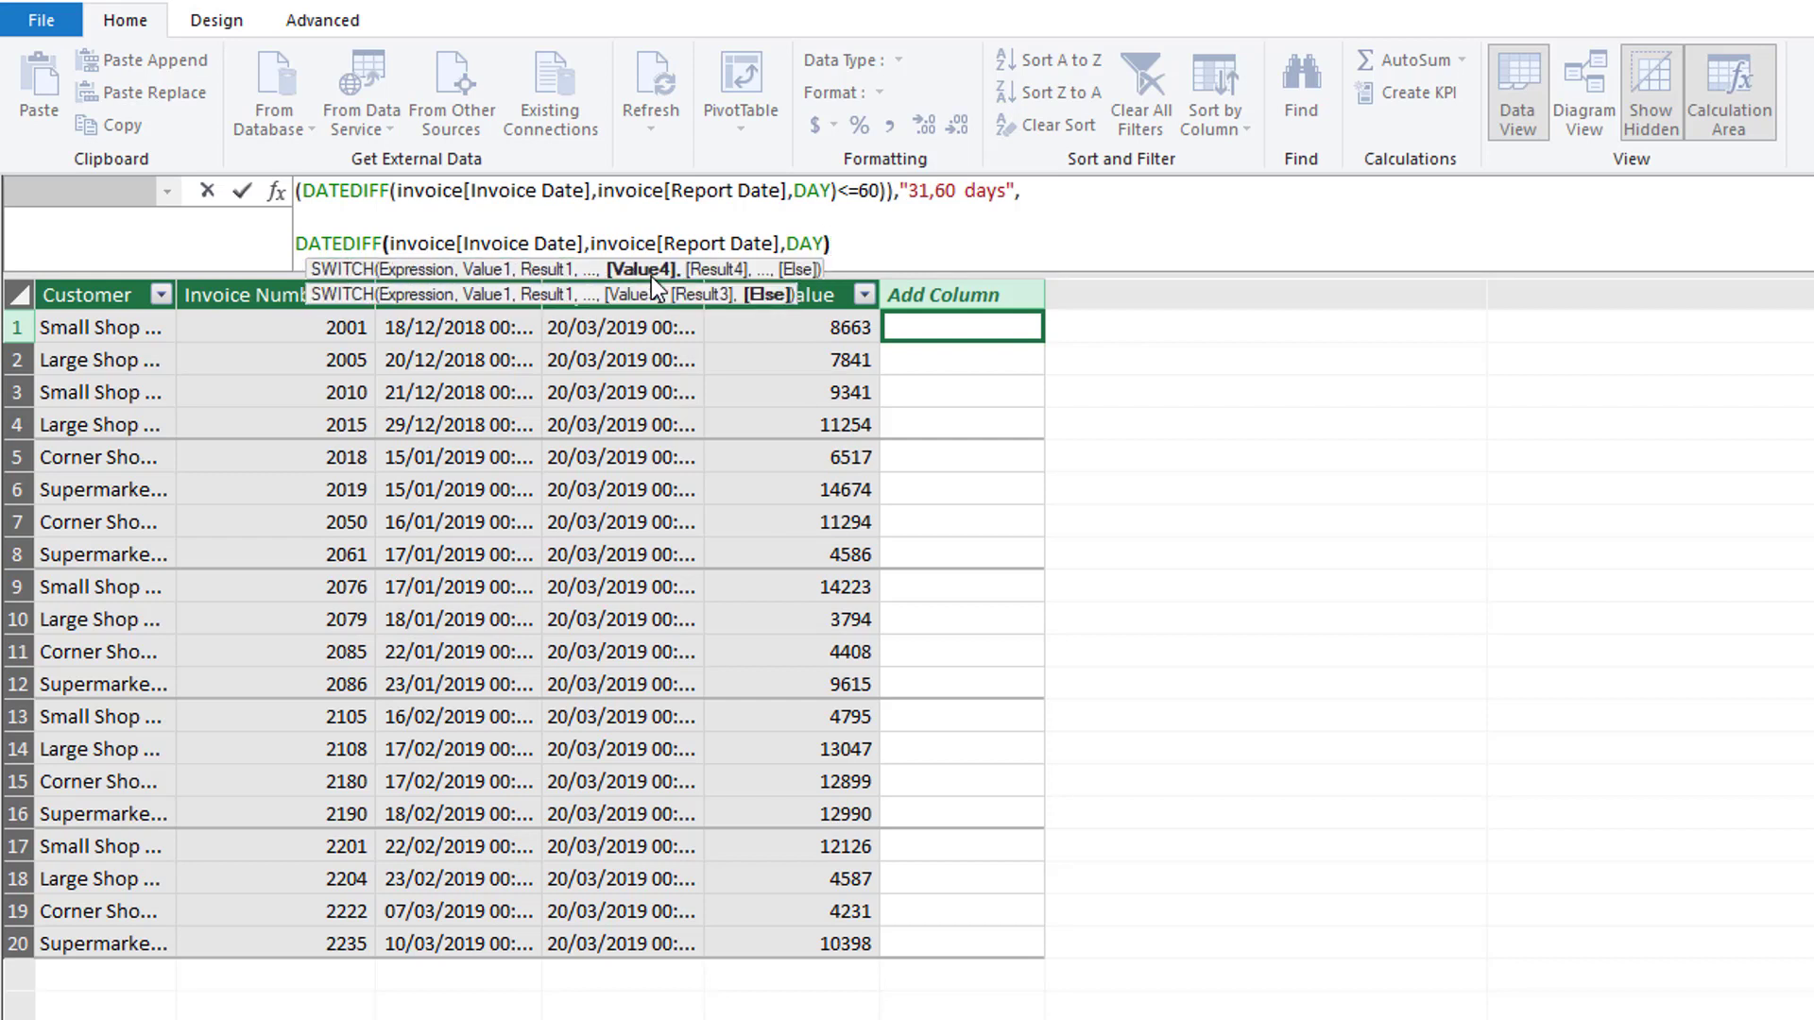
type(">60)")
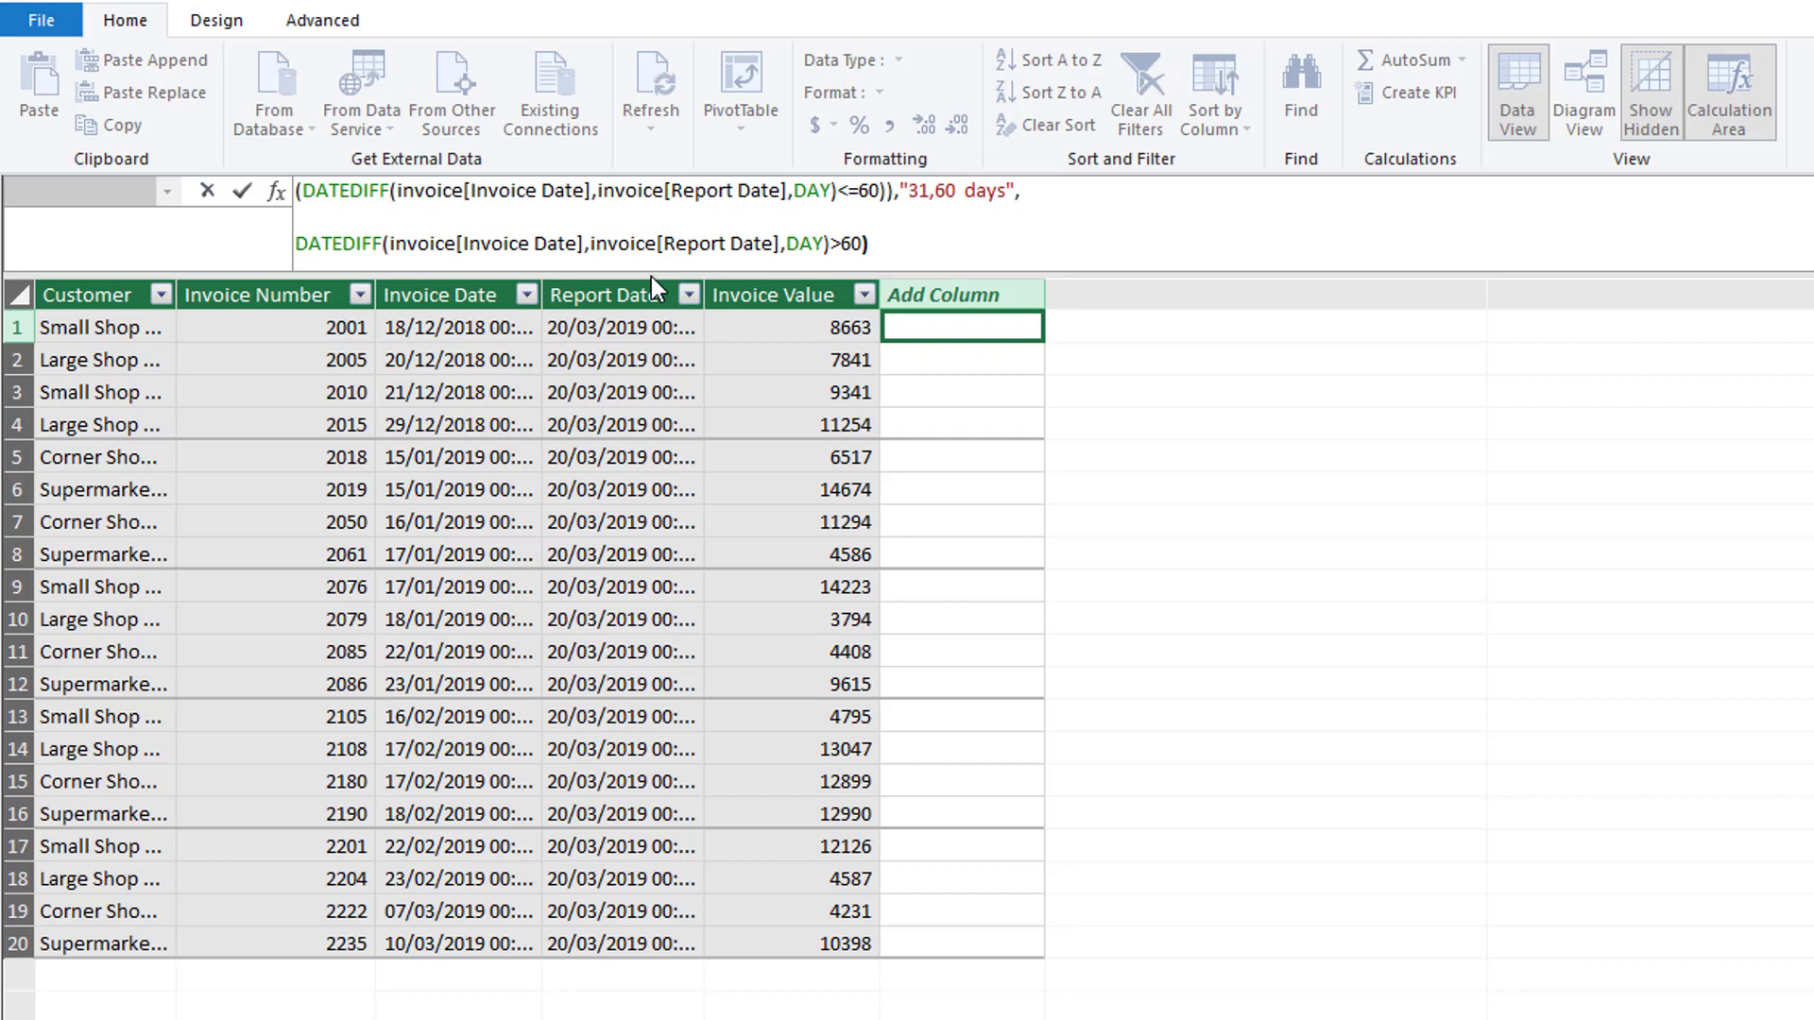
Step: Remove the stray comma and bracket, then close the formula with ,"60+ days")
type(",")
key("BackSpace")
left_click(864, 248)
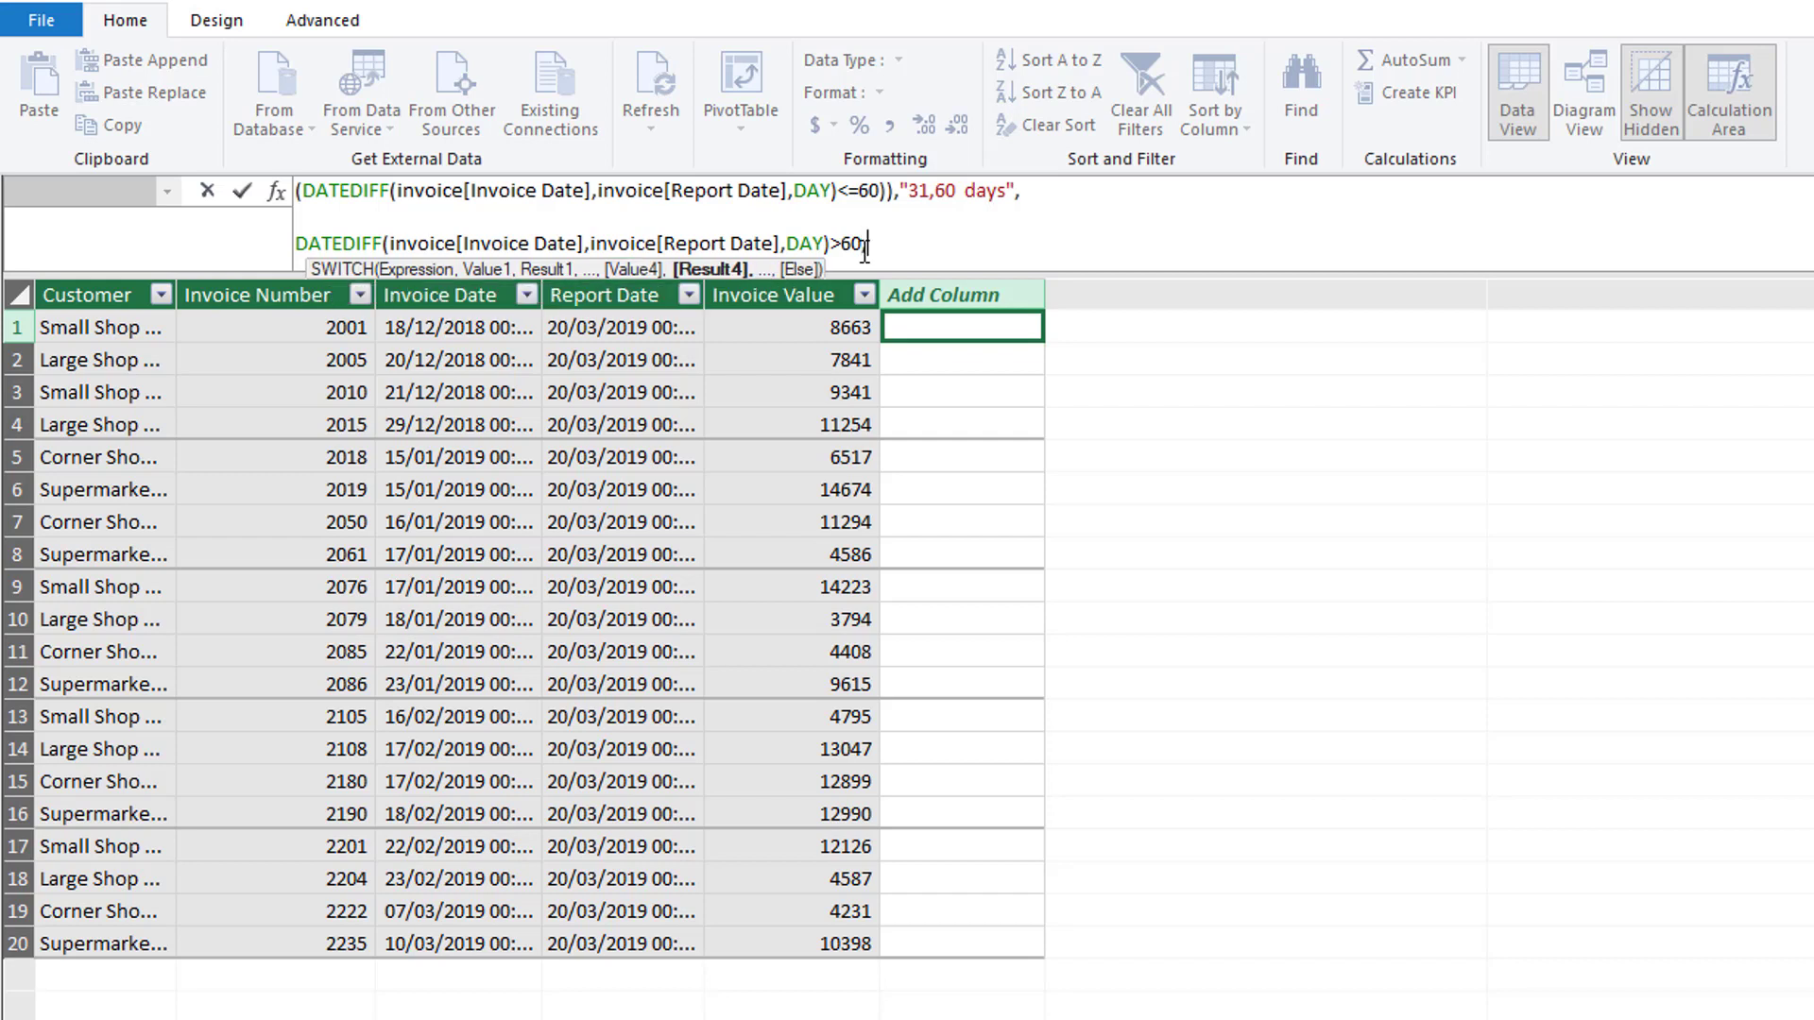
key("Delete")
type(",\"60+ days\")")
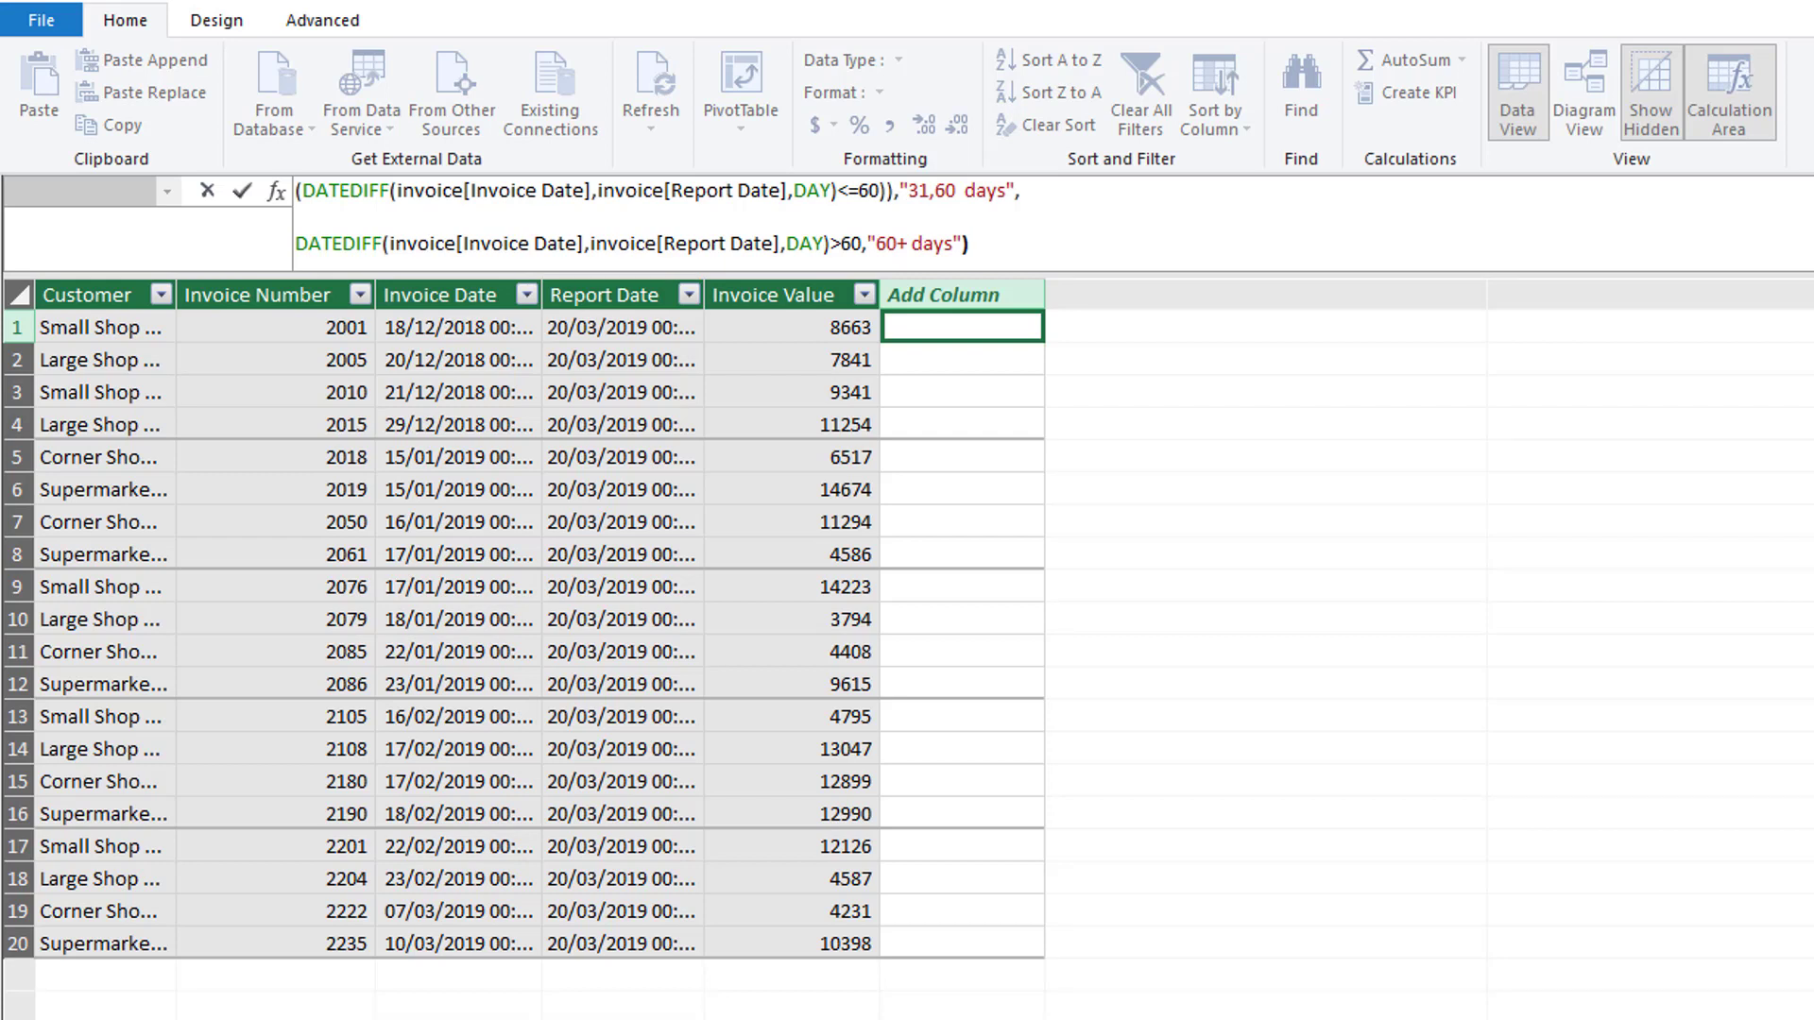
key("Return")
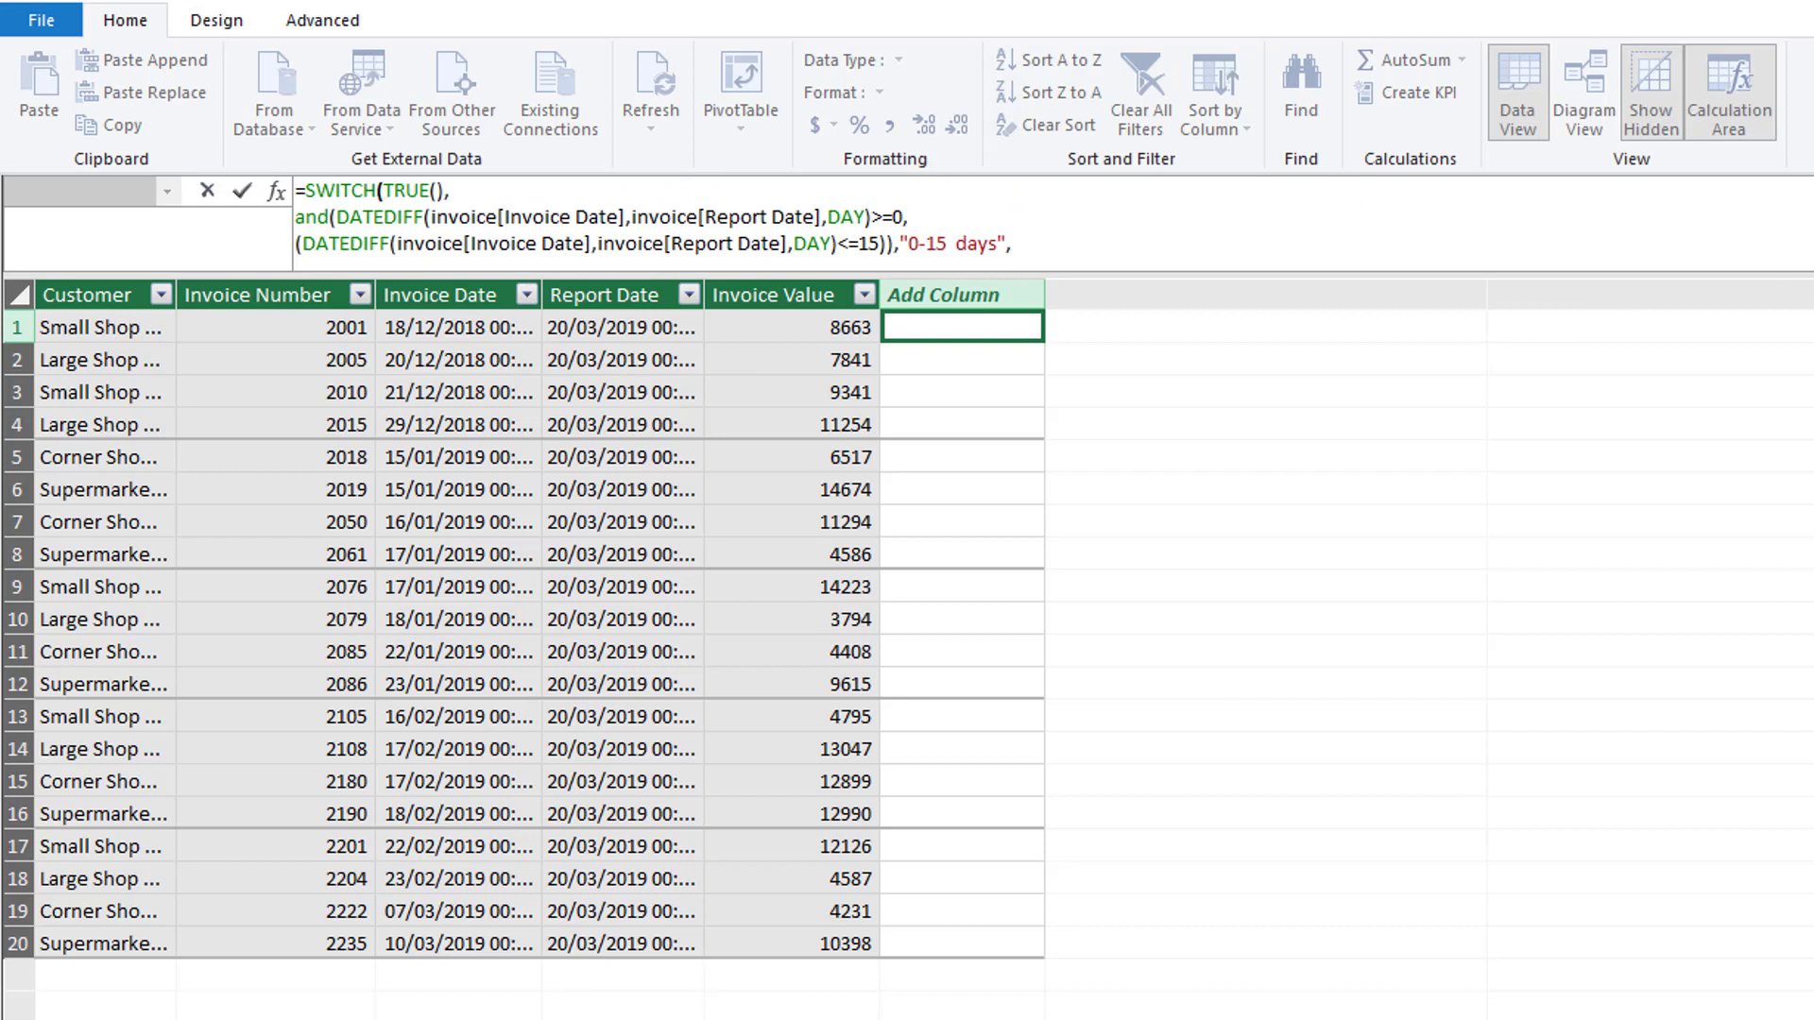
Step: Commit the SWITCH formula to fill the new calculated column
scroll(652, 217, "down", 3)
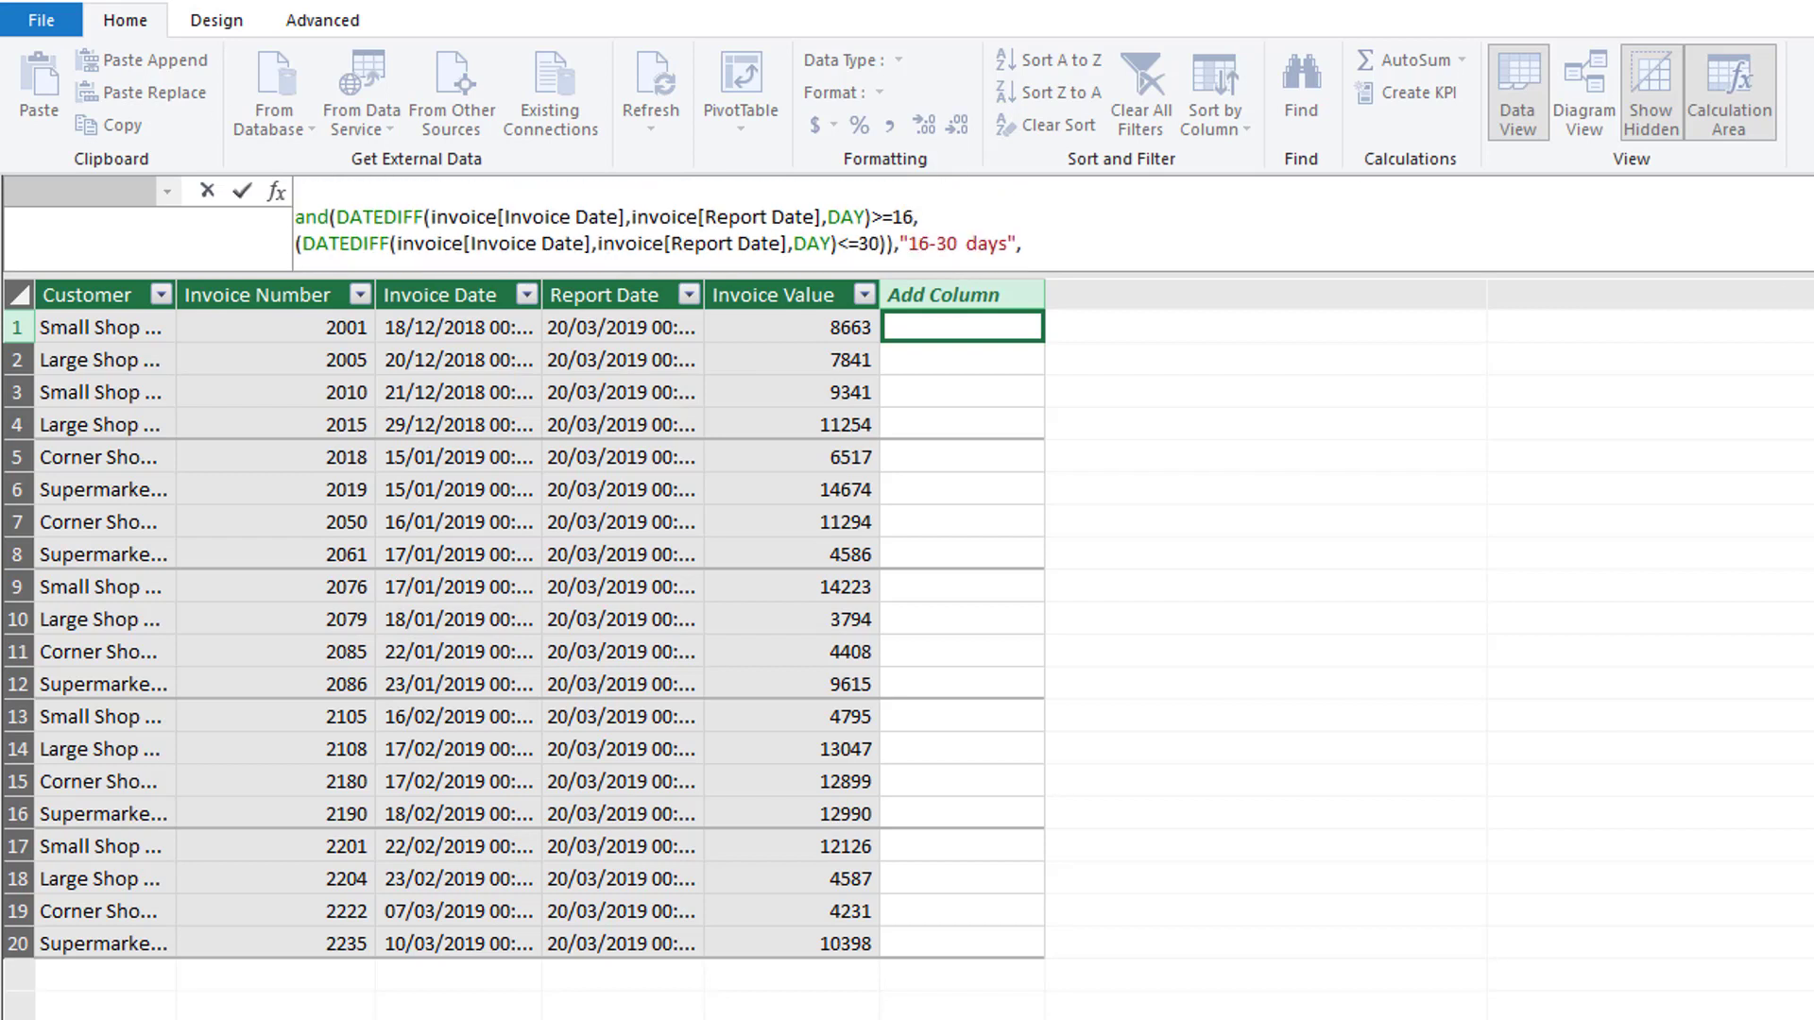
scroll(651, 217, "down", 1)
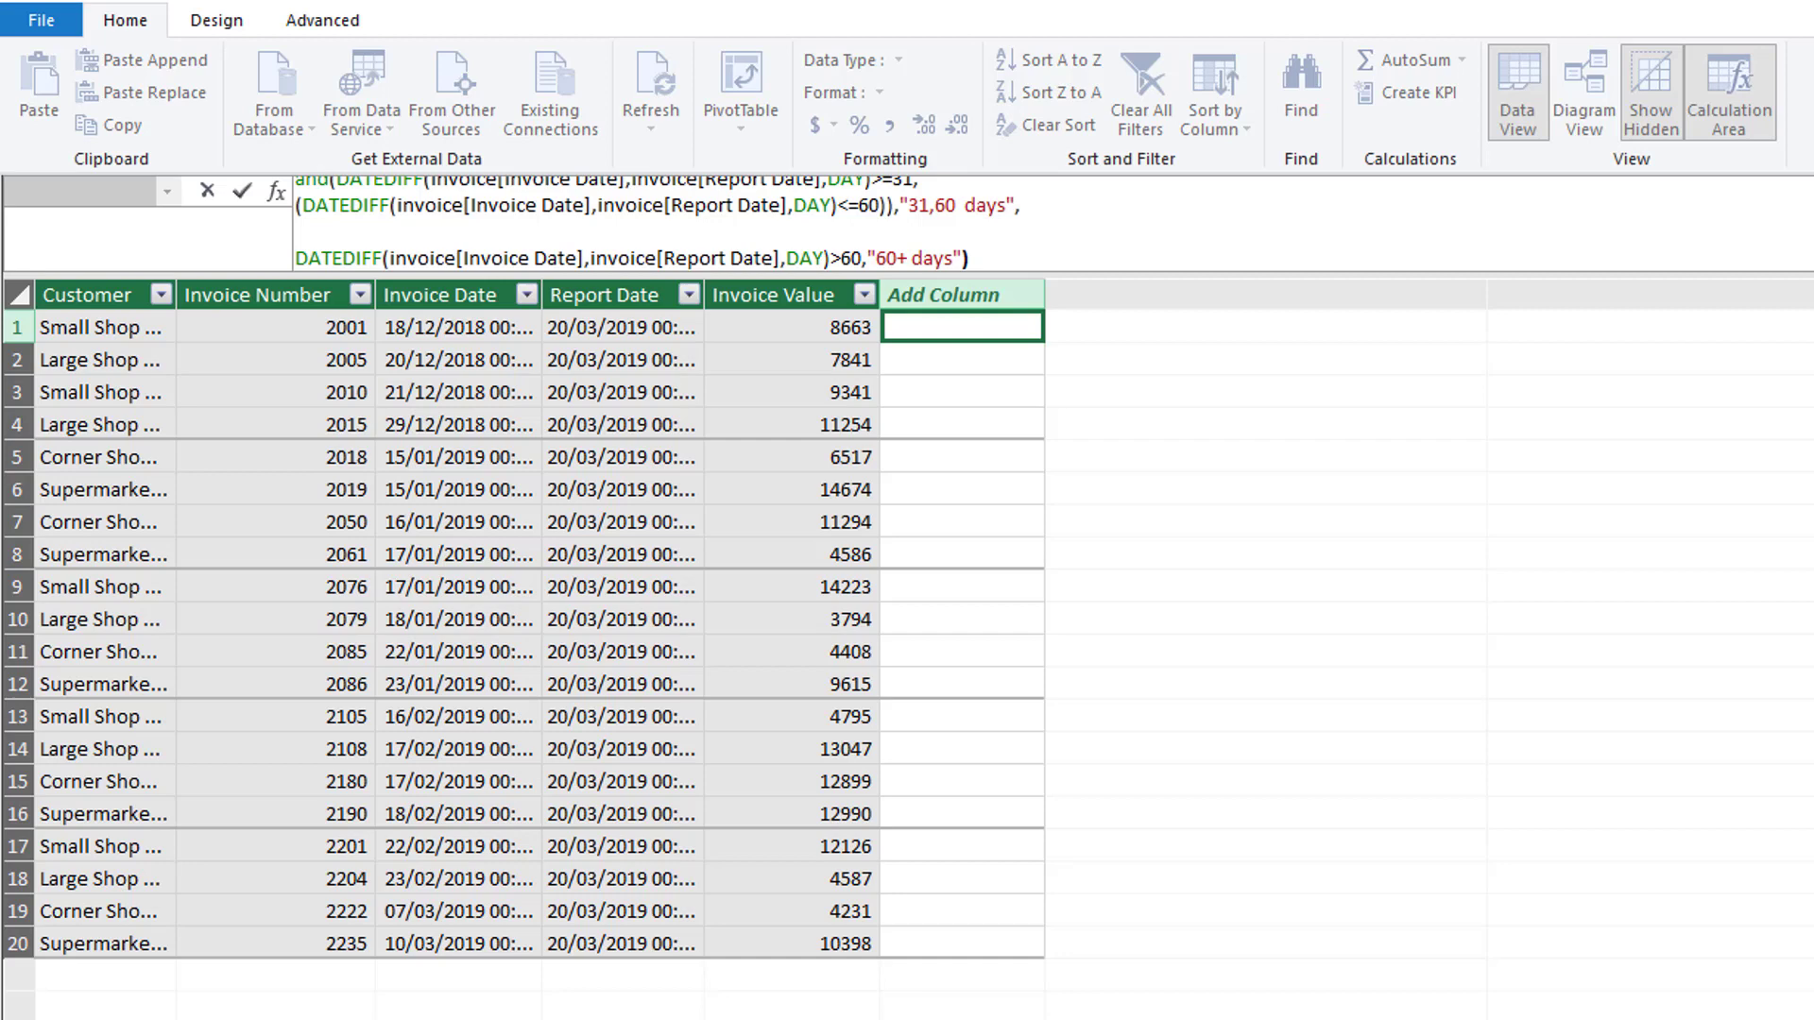
key("Return")
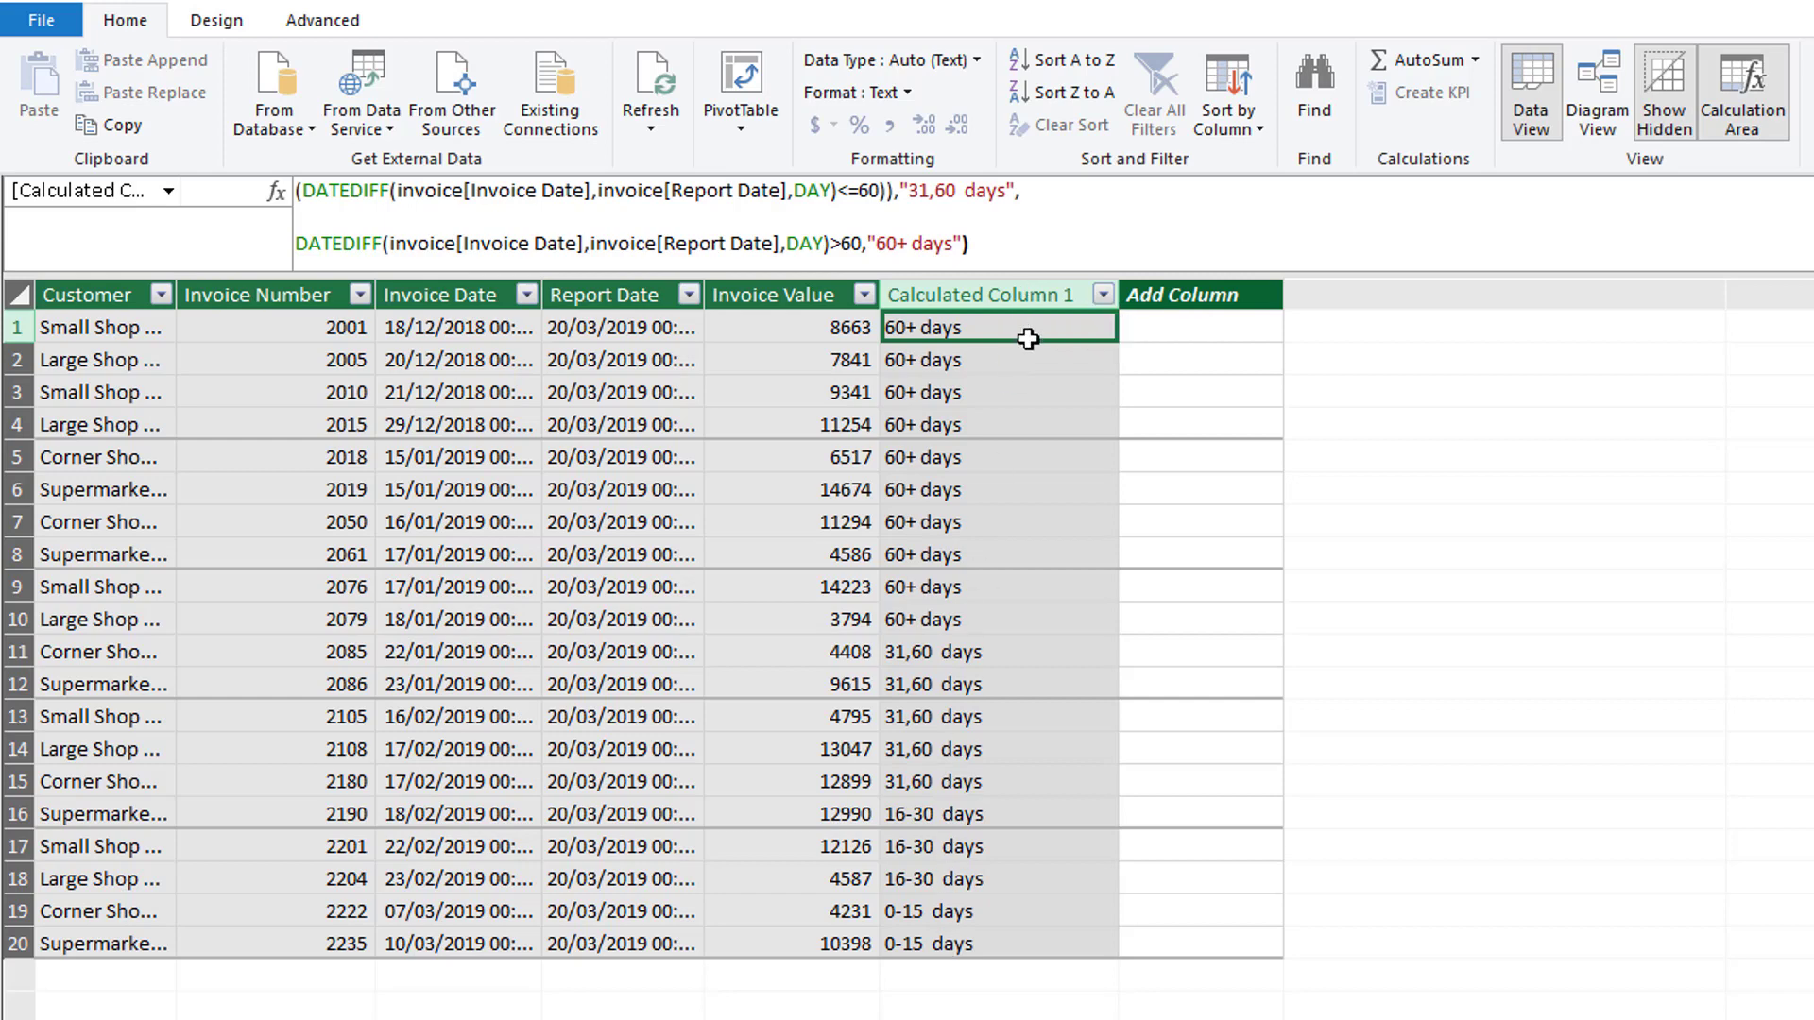
Step: Rename Calculated Column 1 to 'Ageing' and check its formula
right_click(1023, 295)
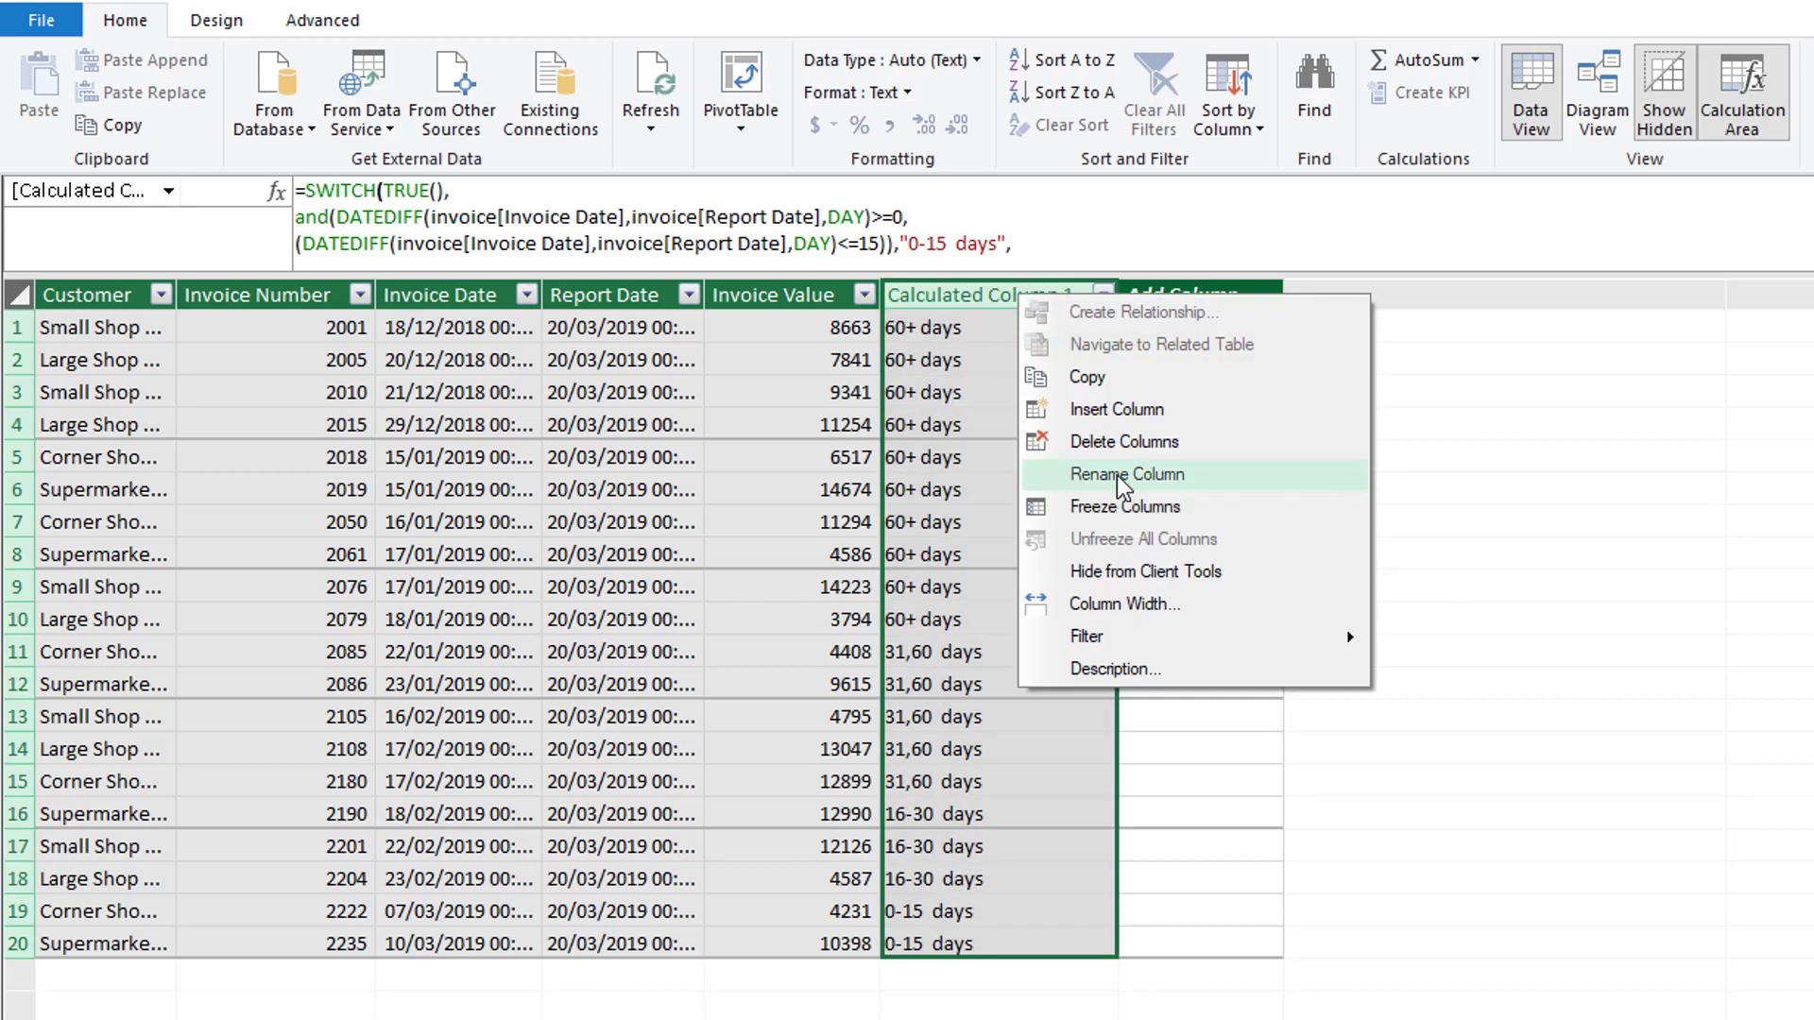
left_click(1117, 474)
key("BackSpace")
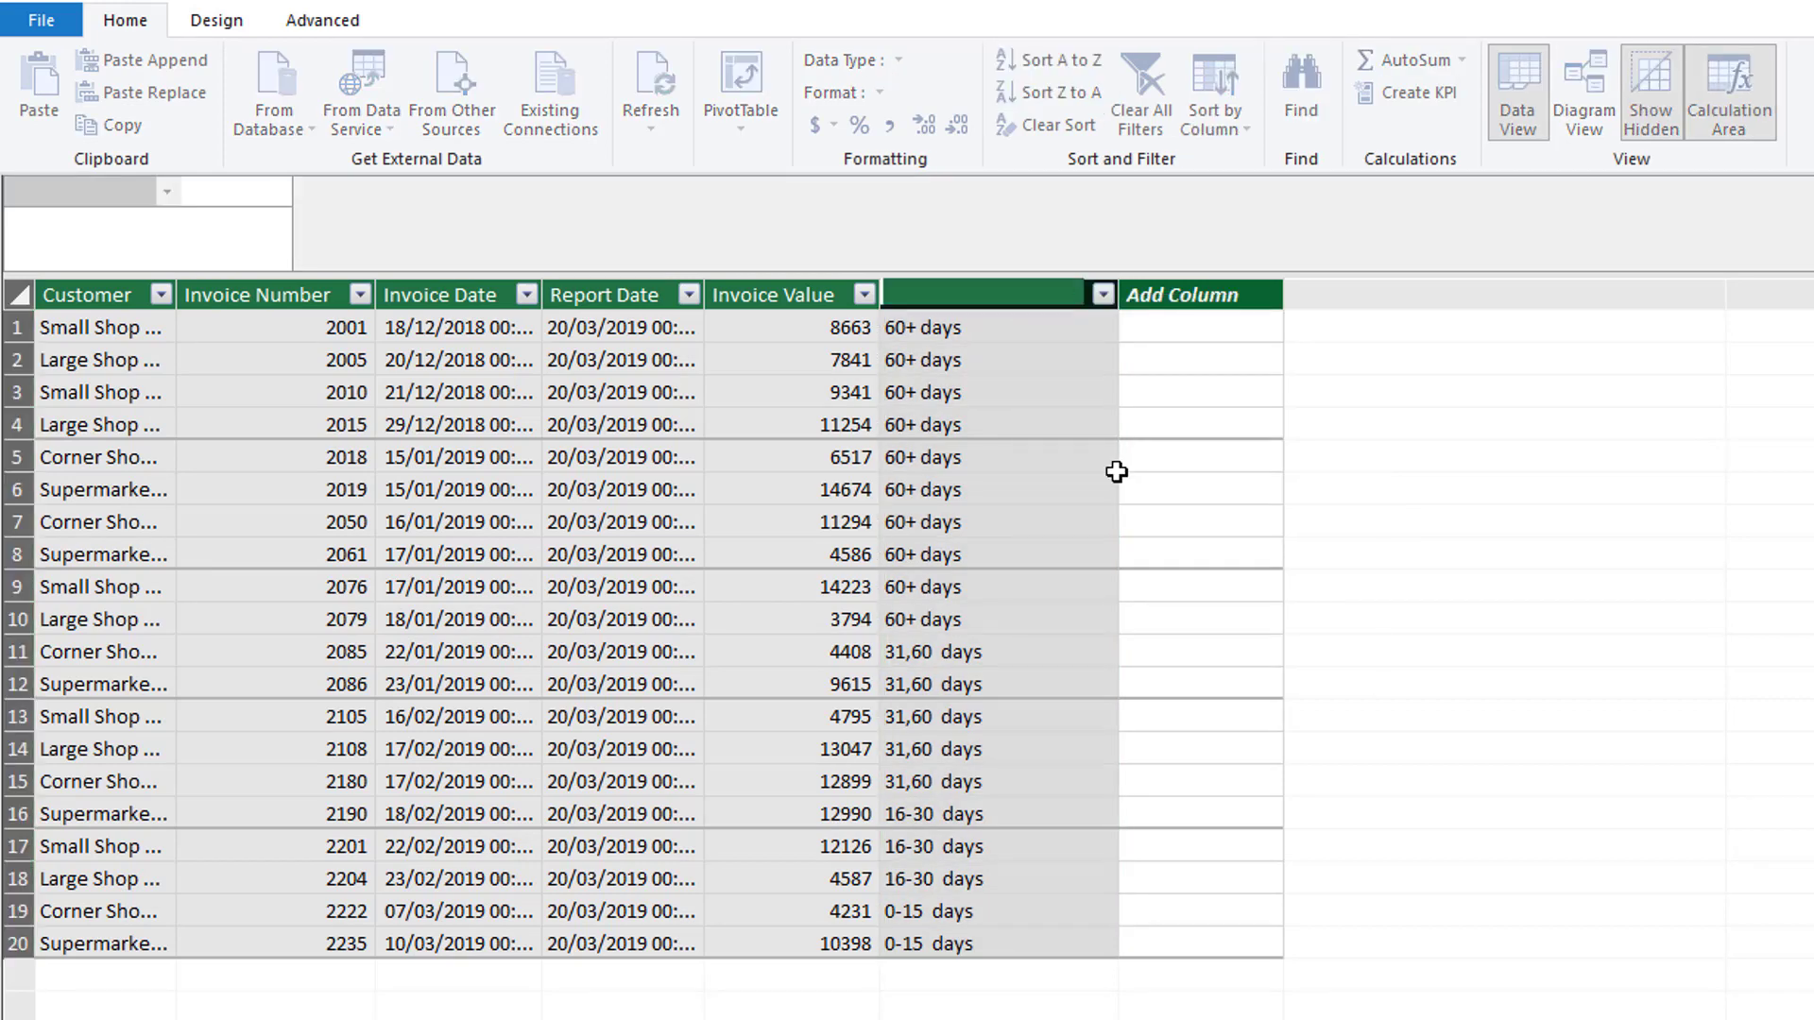
type("Ageing")
key("Return")
left_click(1029, 425)
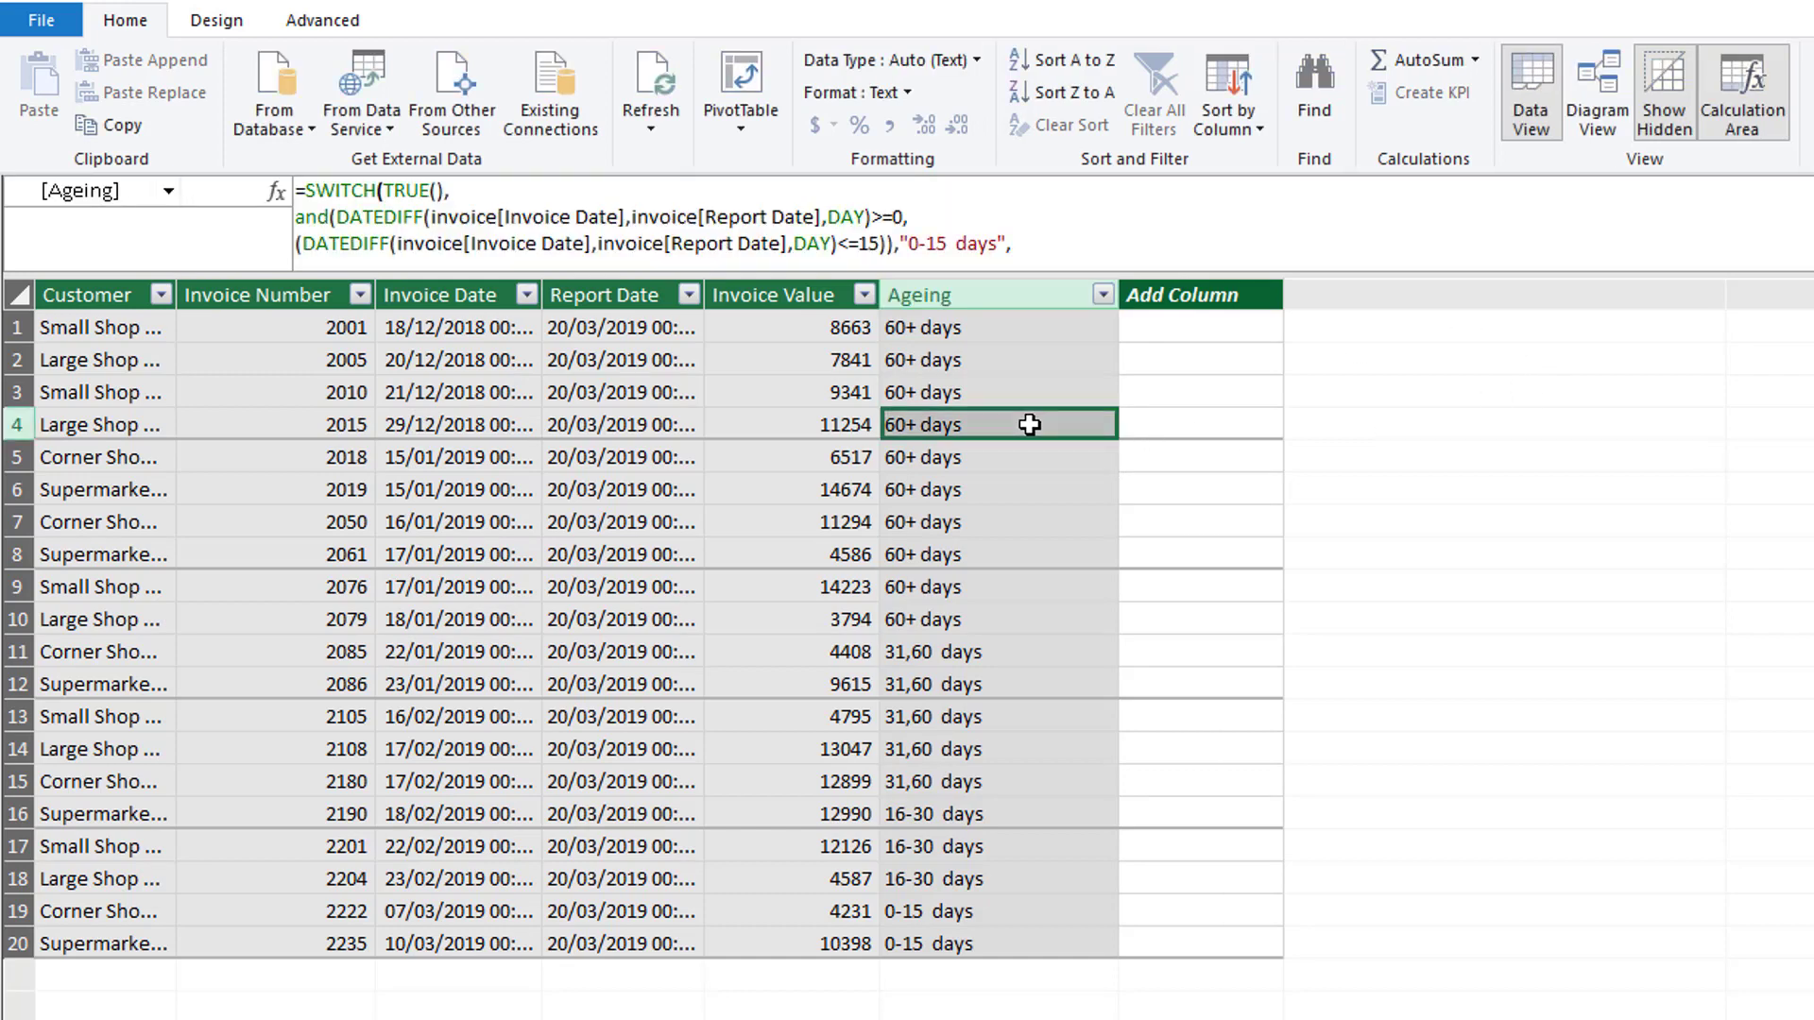
Step: Insert a PivotChart on a new worksheet plotting Sum of Invoice Value by Ageing
left_click(740, 128)
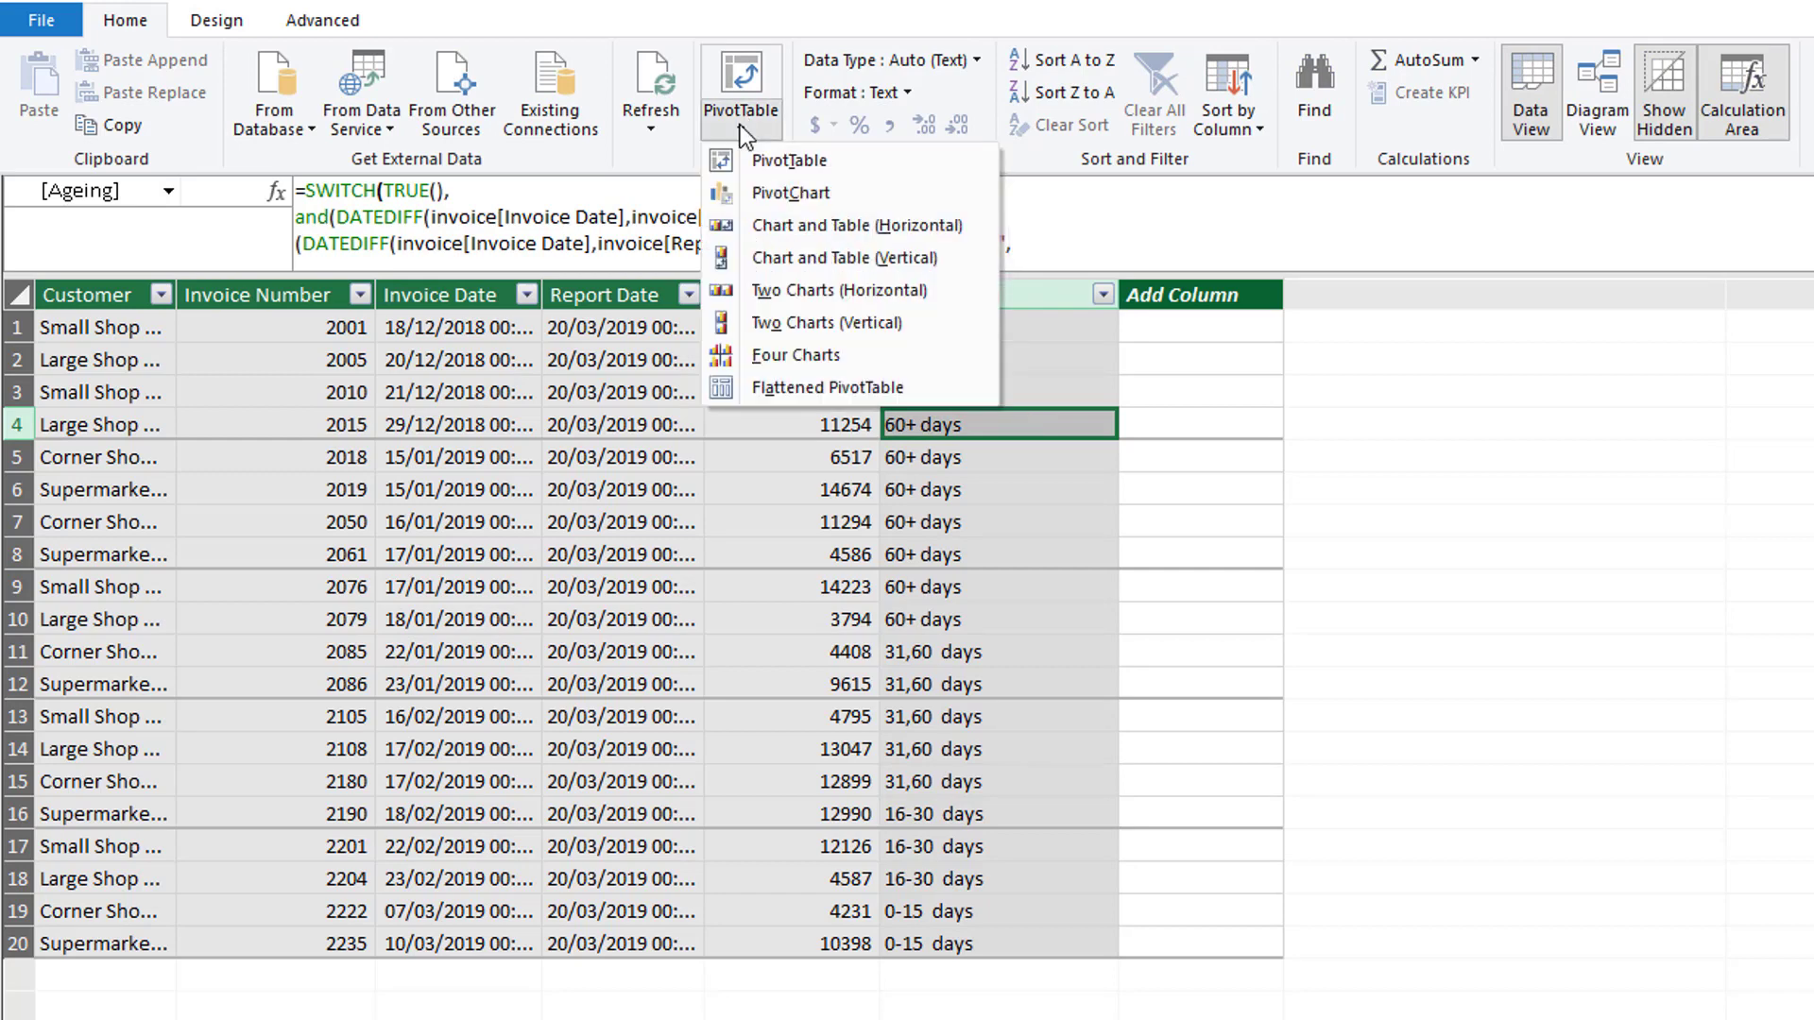
left_click(775, 196)
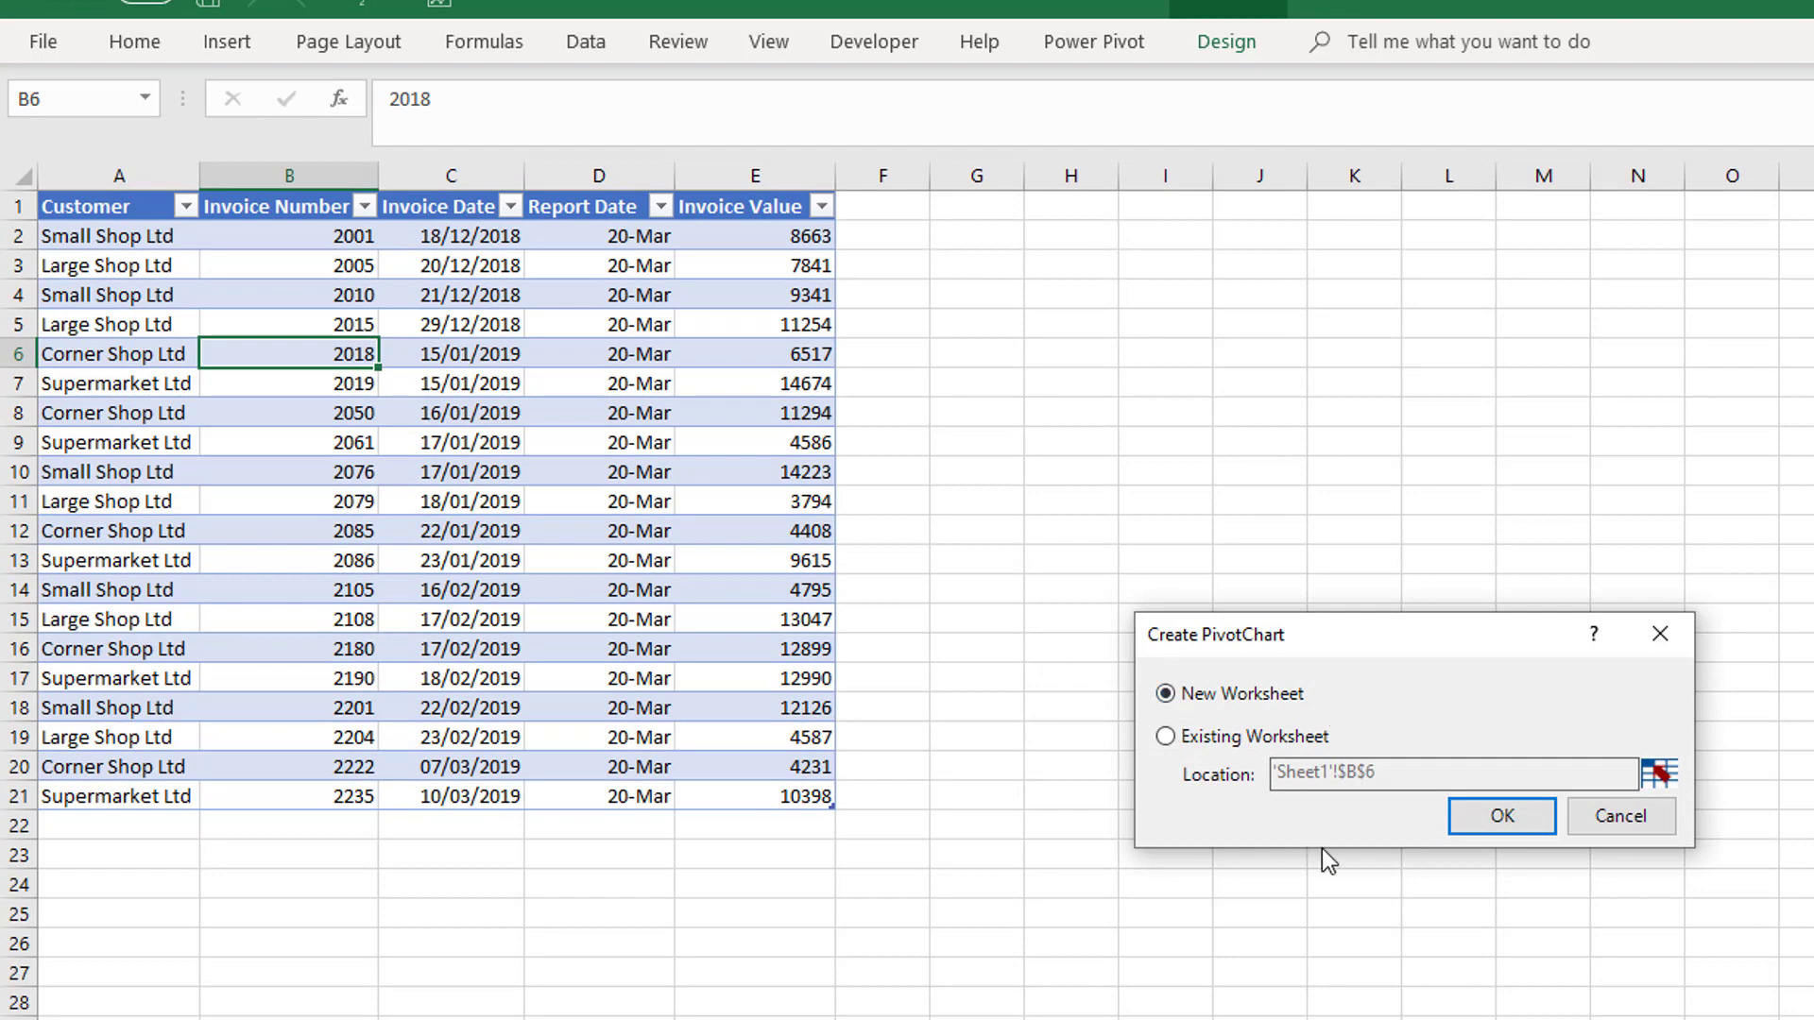
left_click(1510, 818)
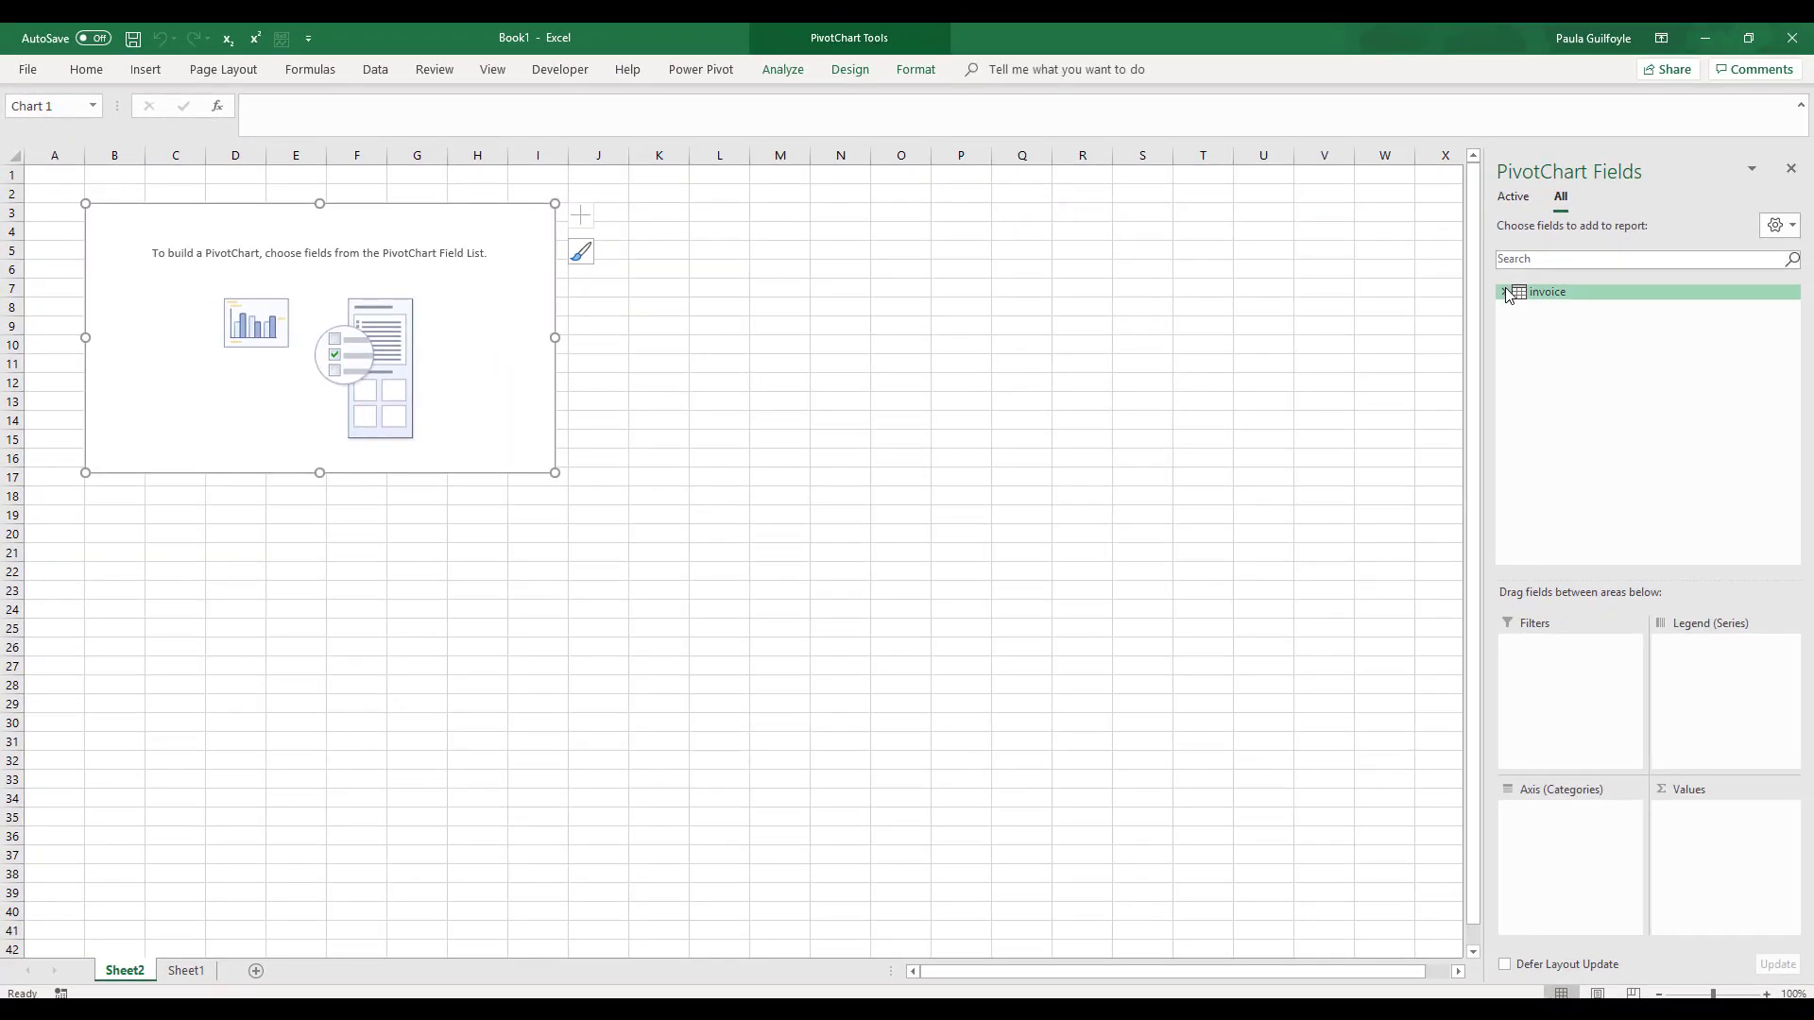
left_click(1508, 294)
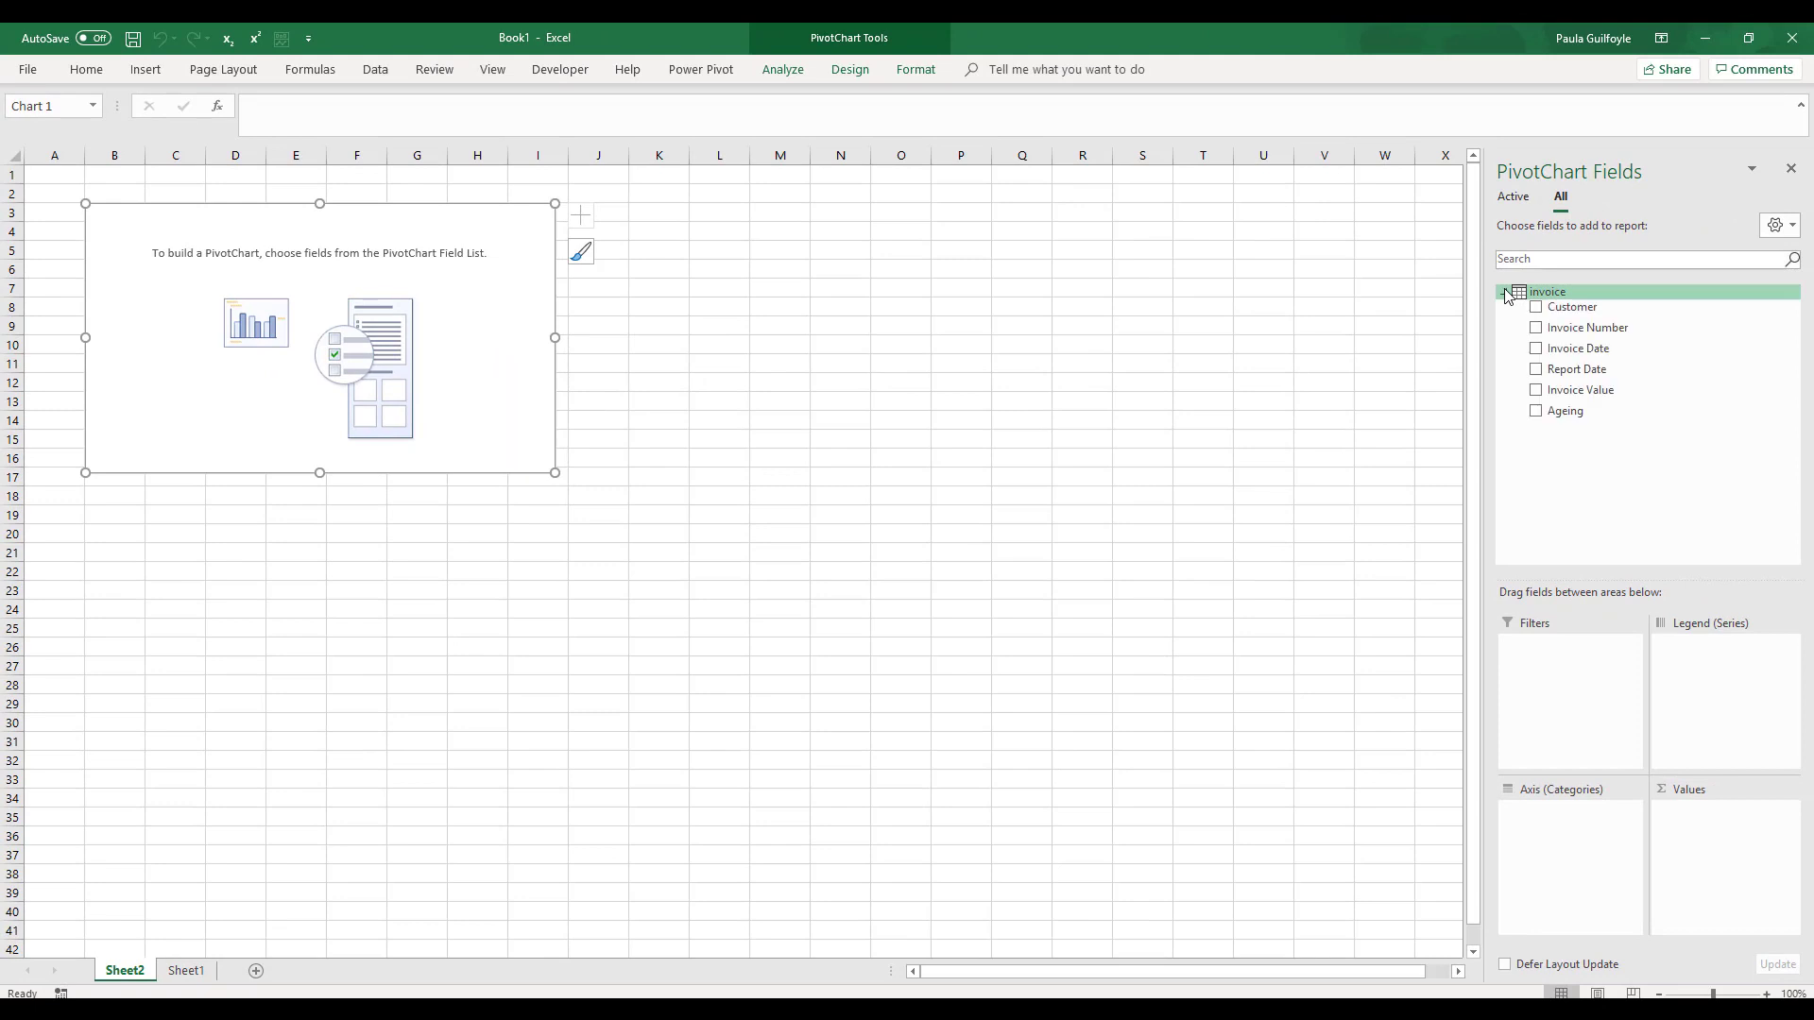
left_click(1535, 414)
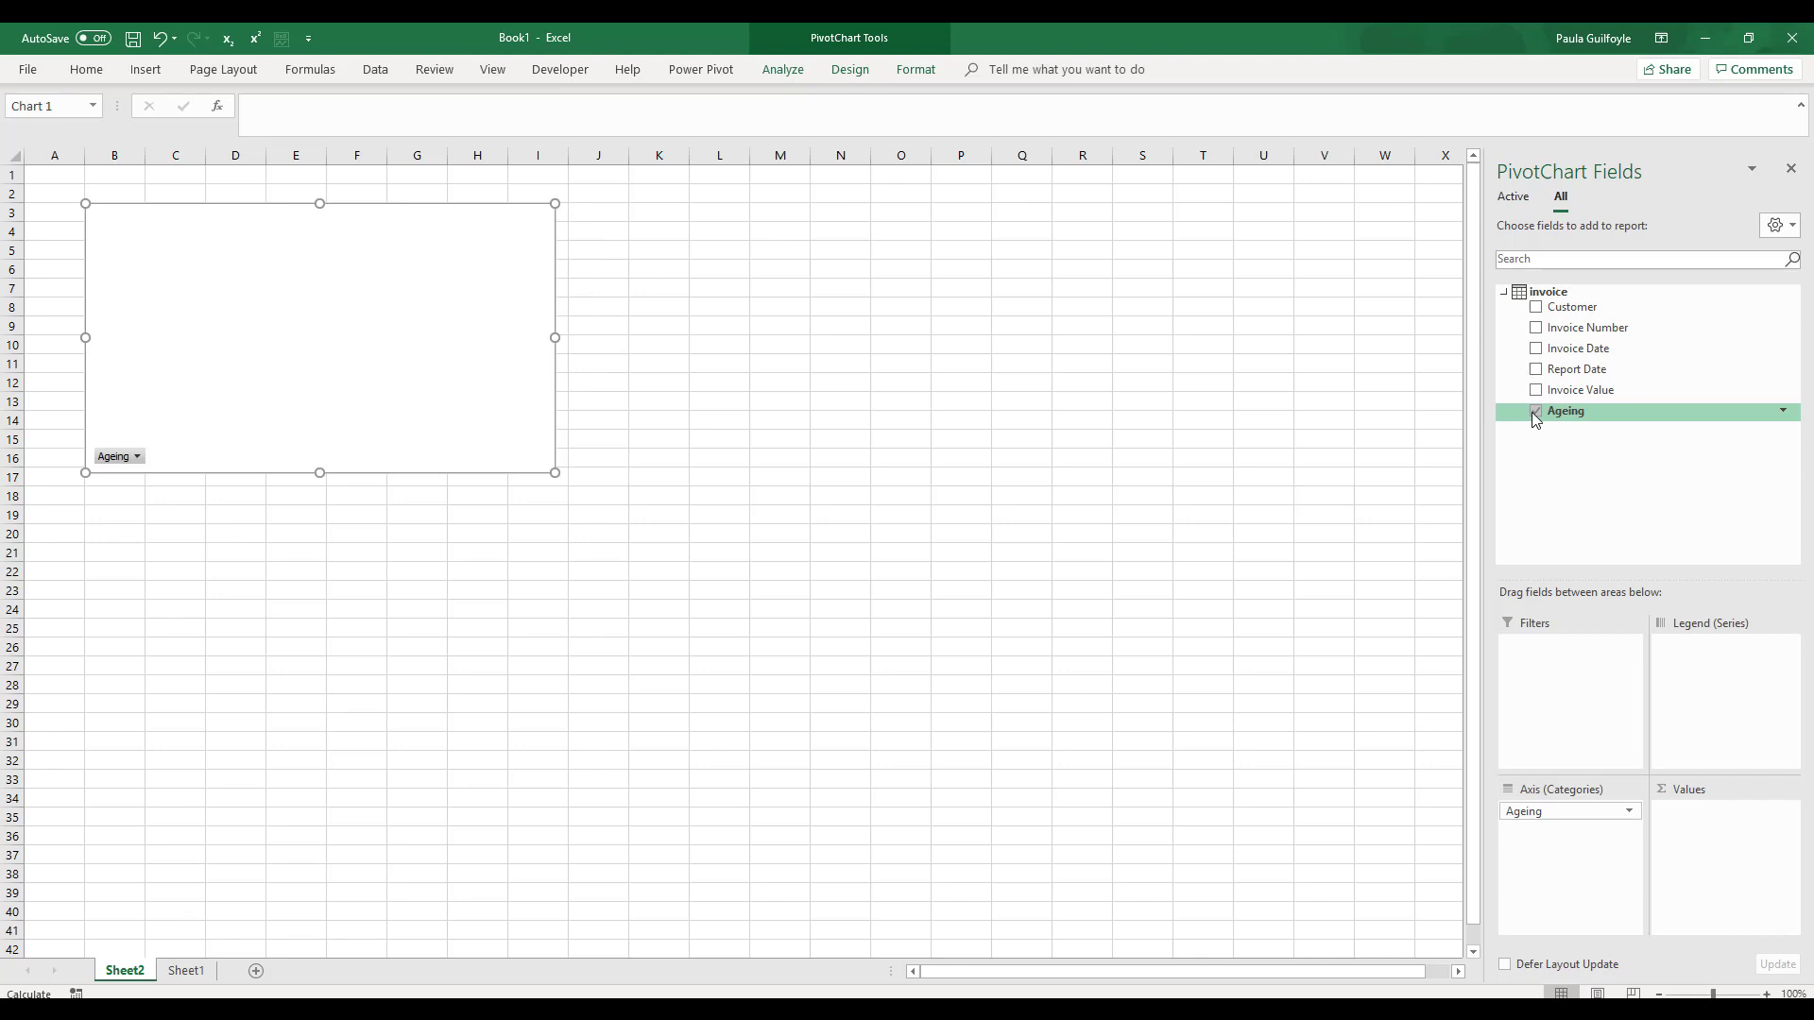
left_click(1535, 395)
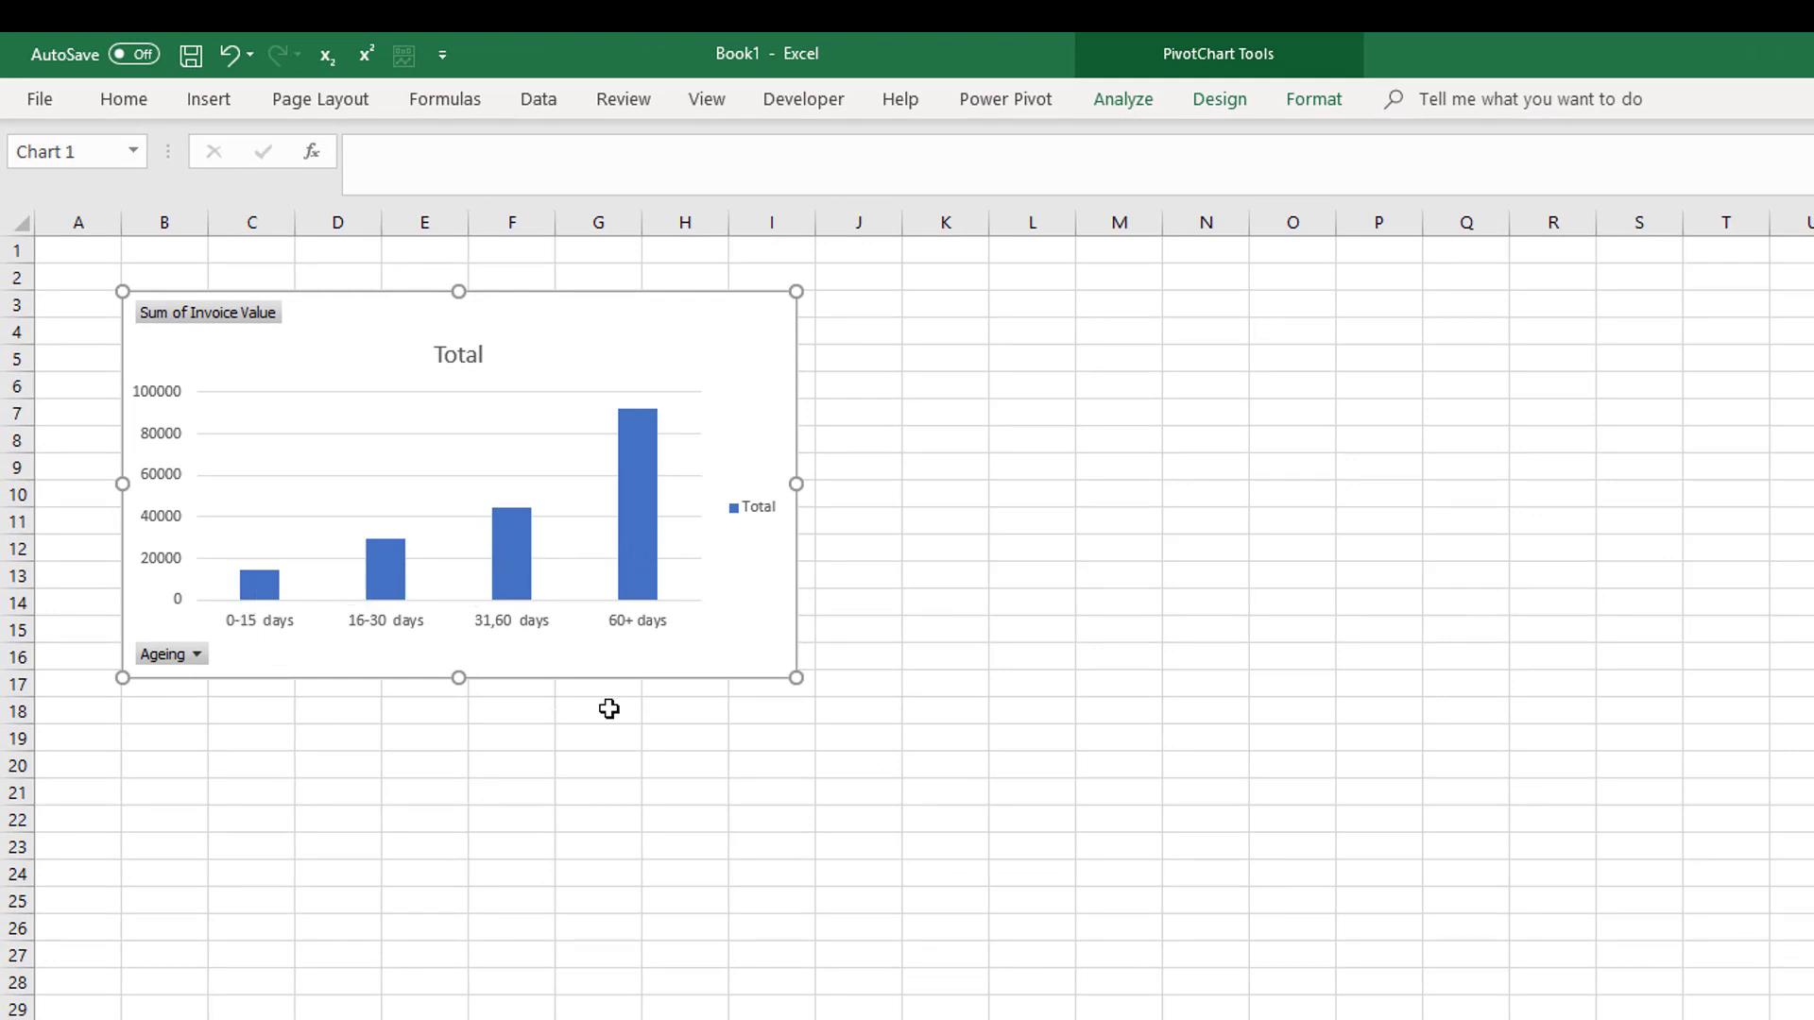
Step: Check the bar values, then enlarge the PivotChart down to about row 24
mouse_move(652, 557)
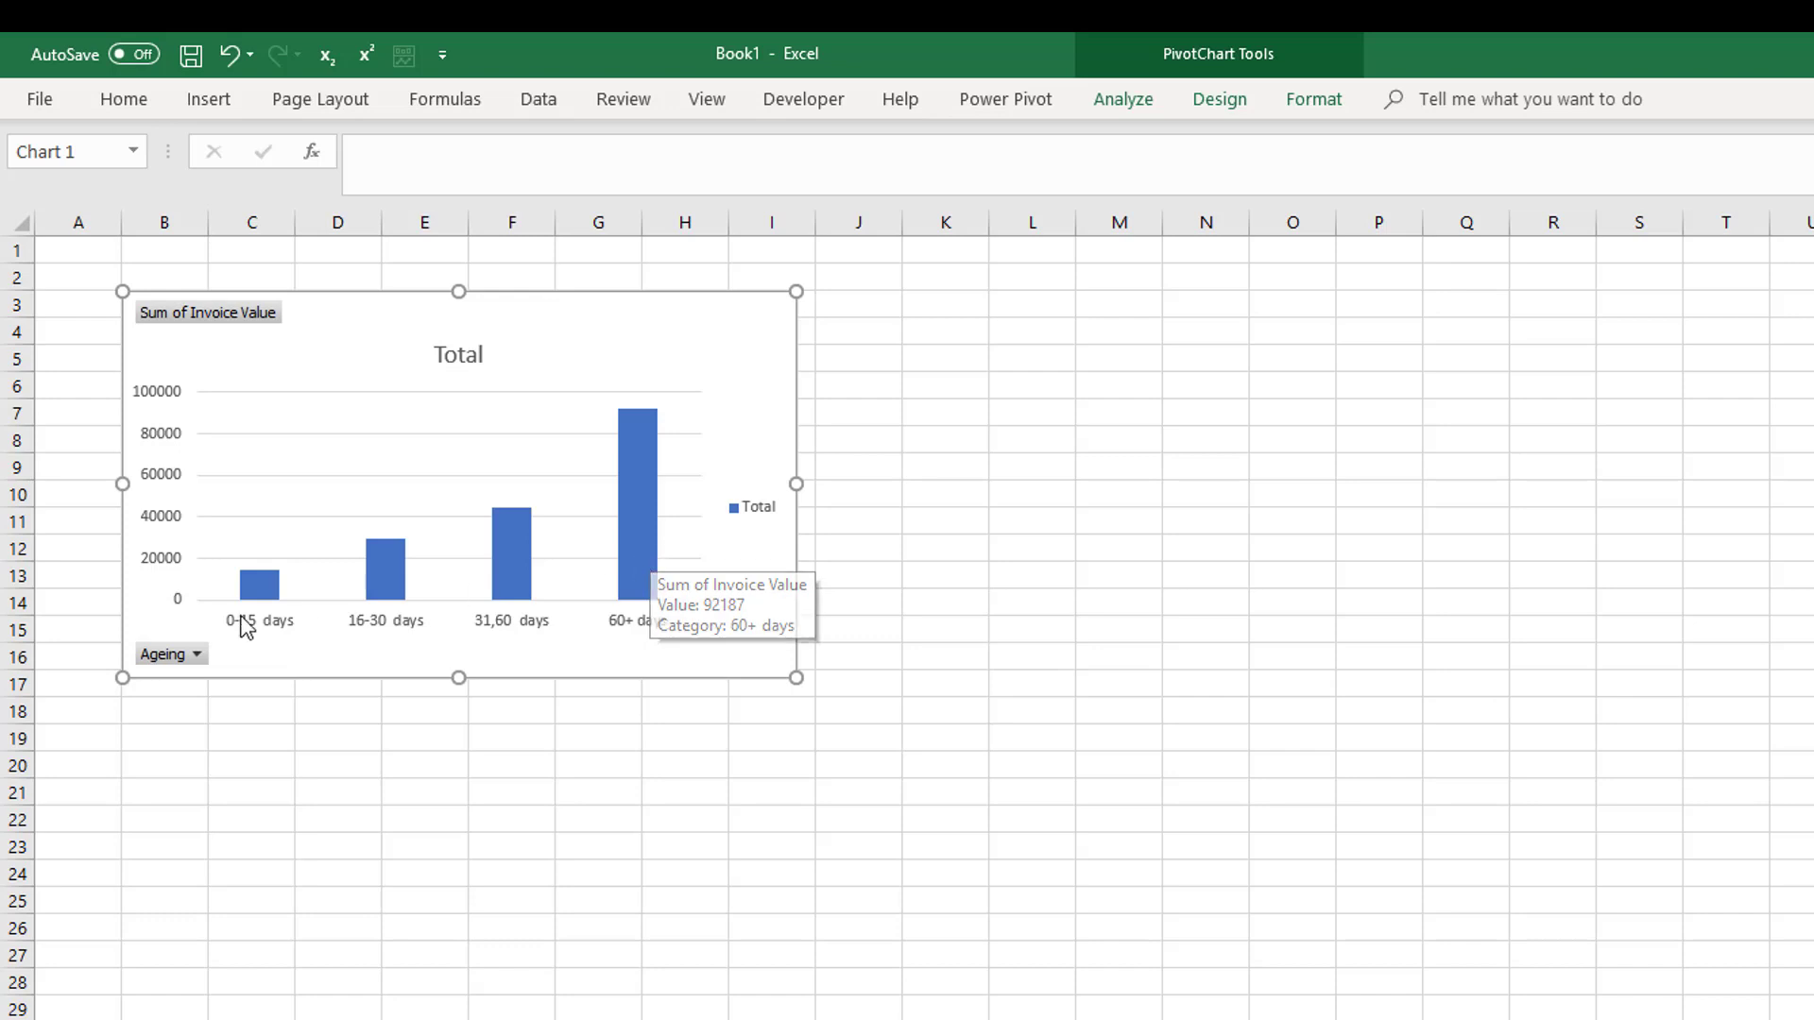
mouse_move(261, 593)
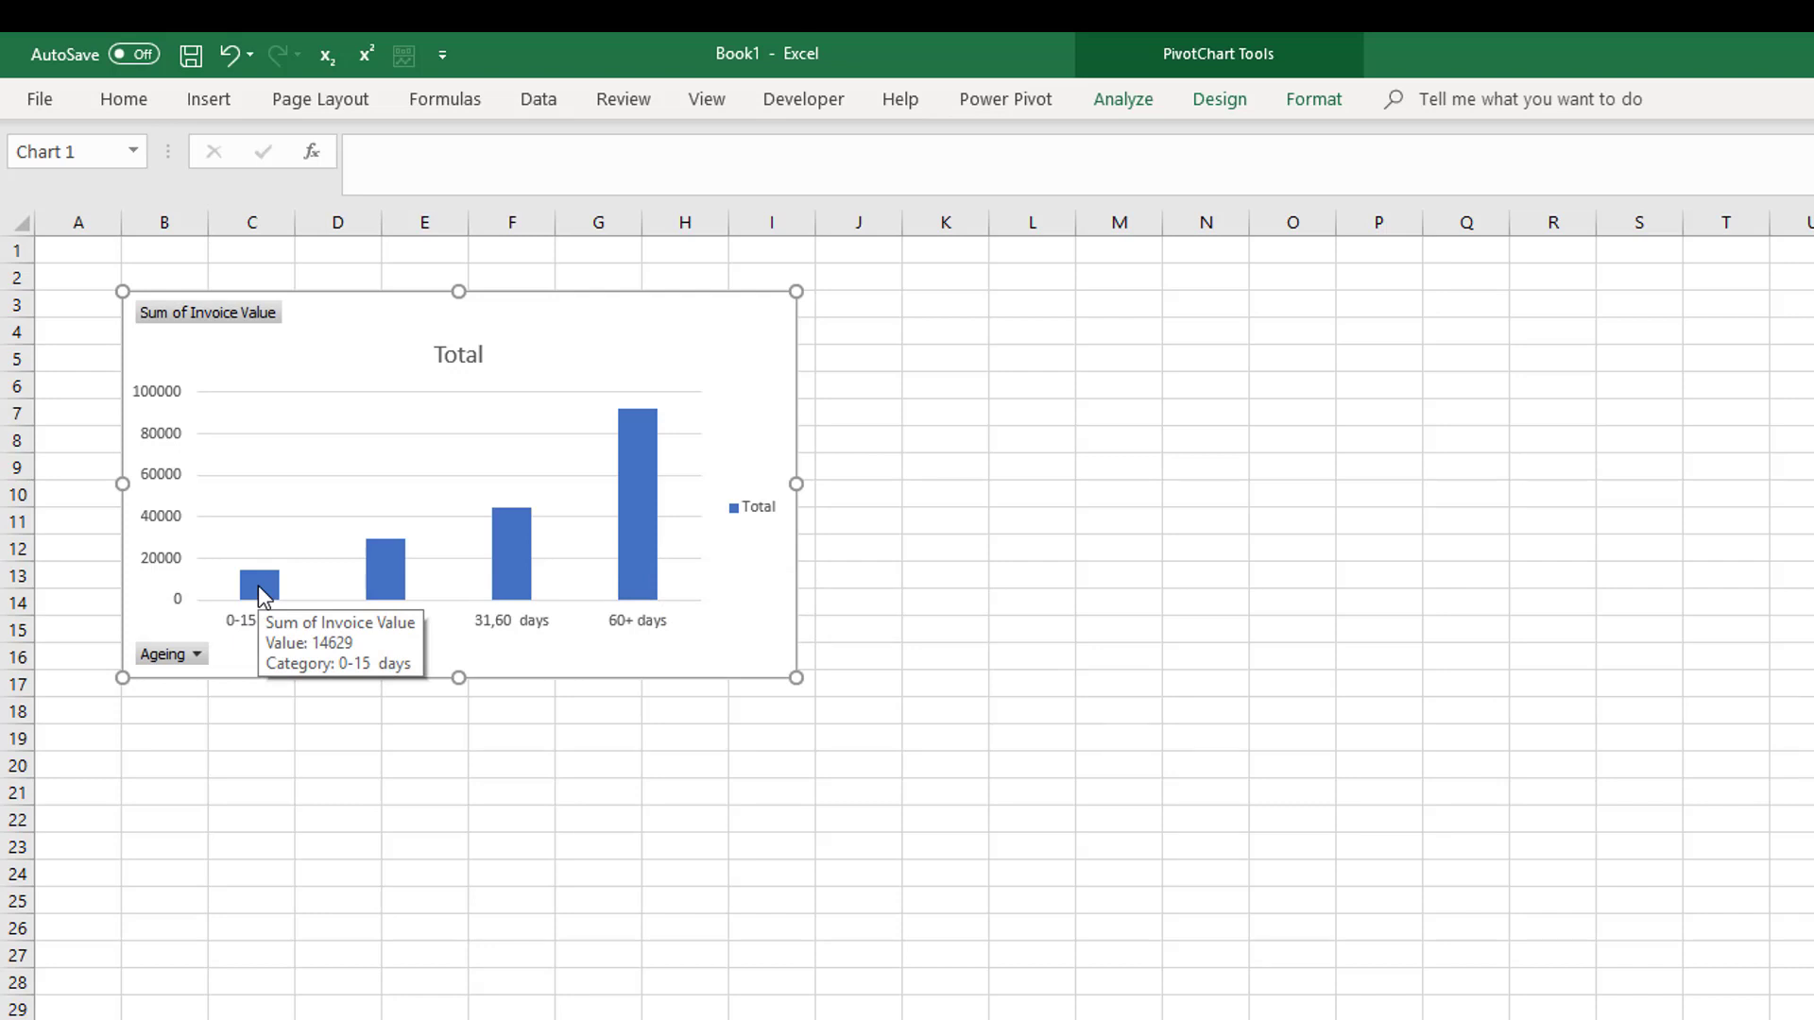
left_click_drag(798, 680, 1497, 873)
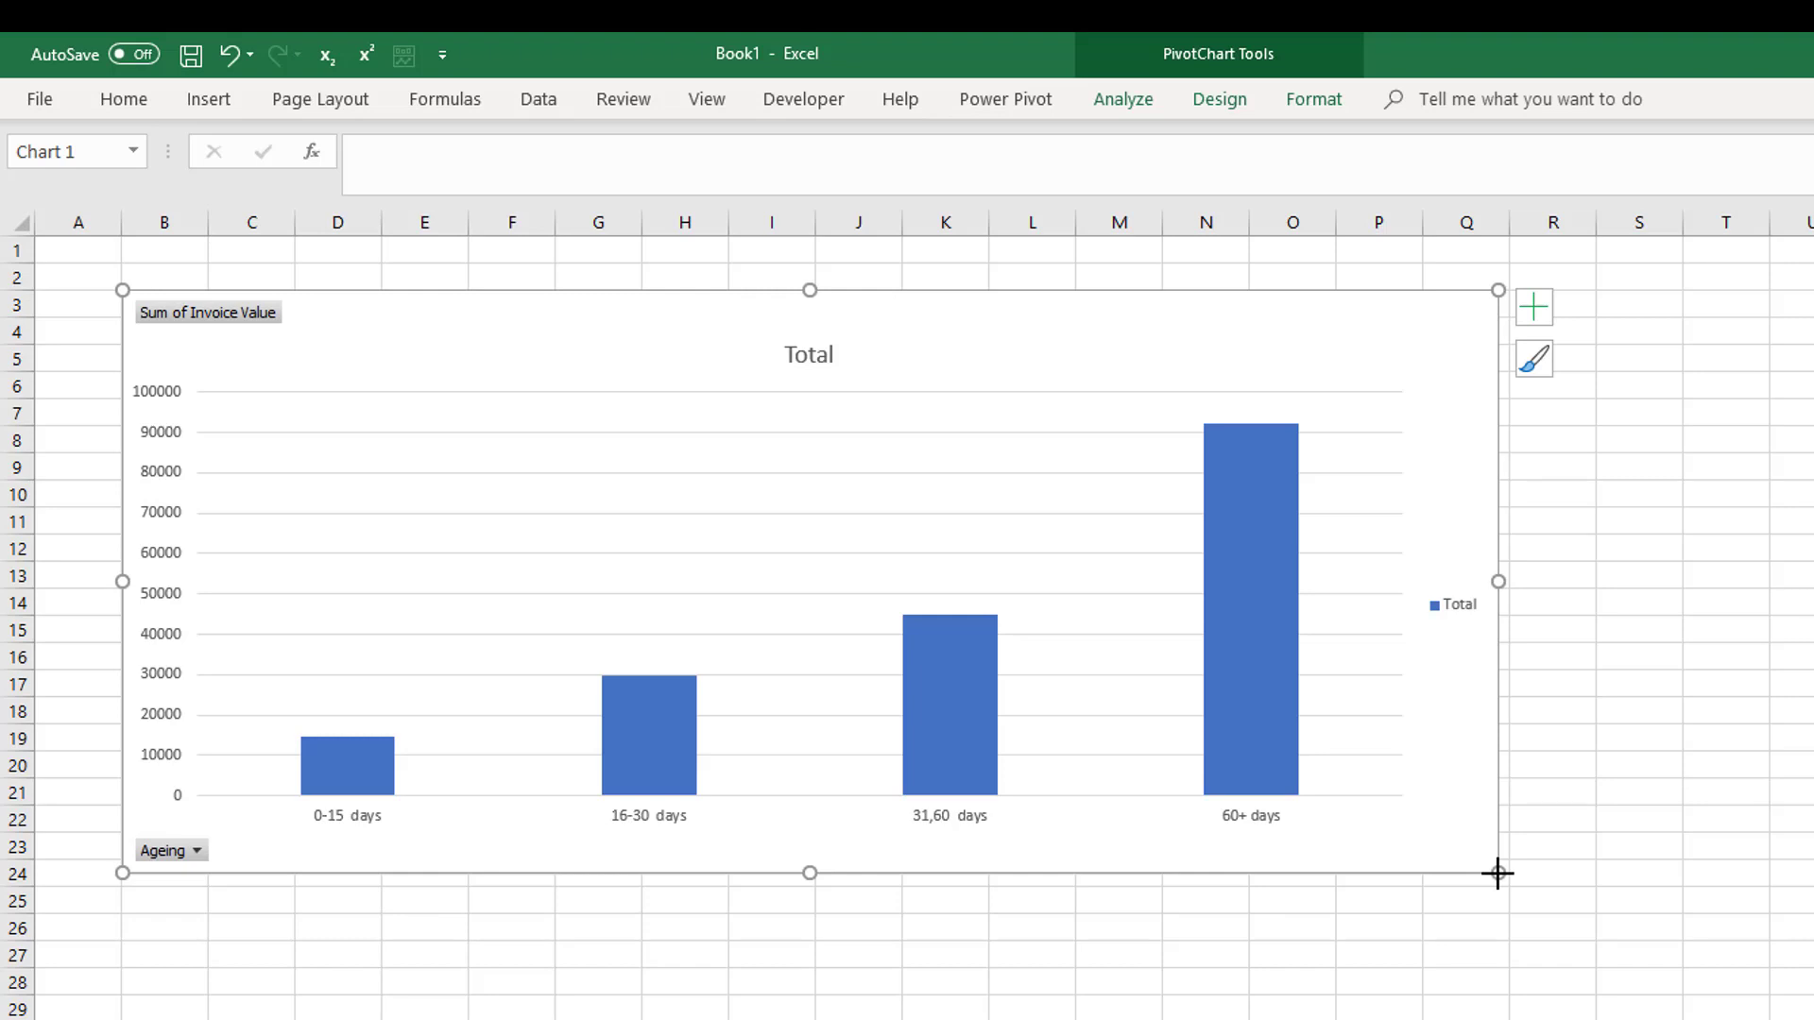
left_click(1220, 103)
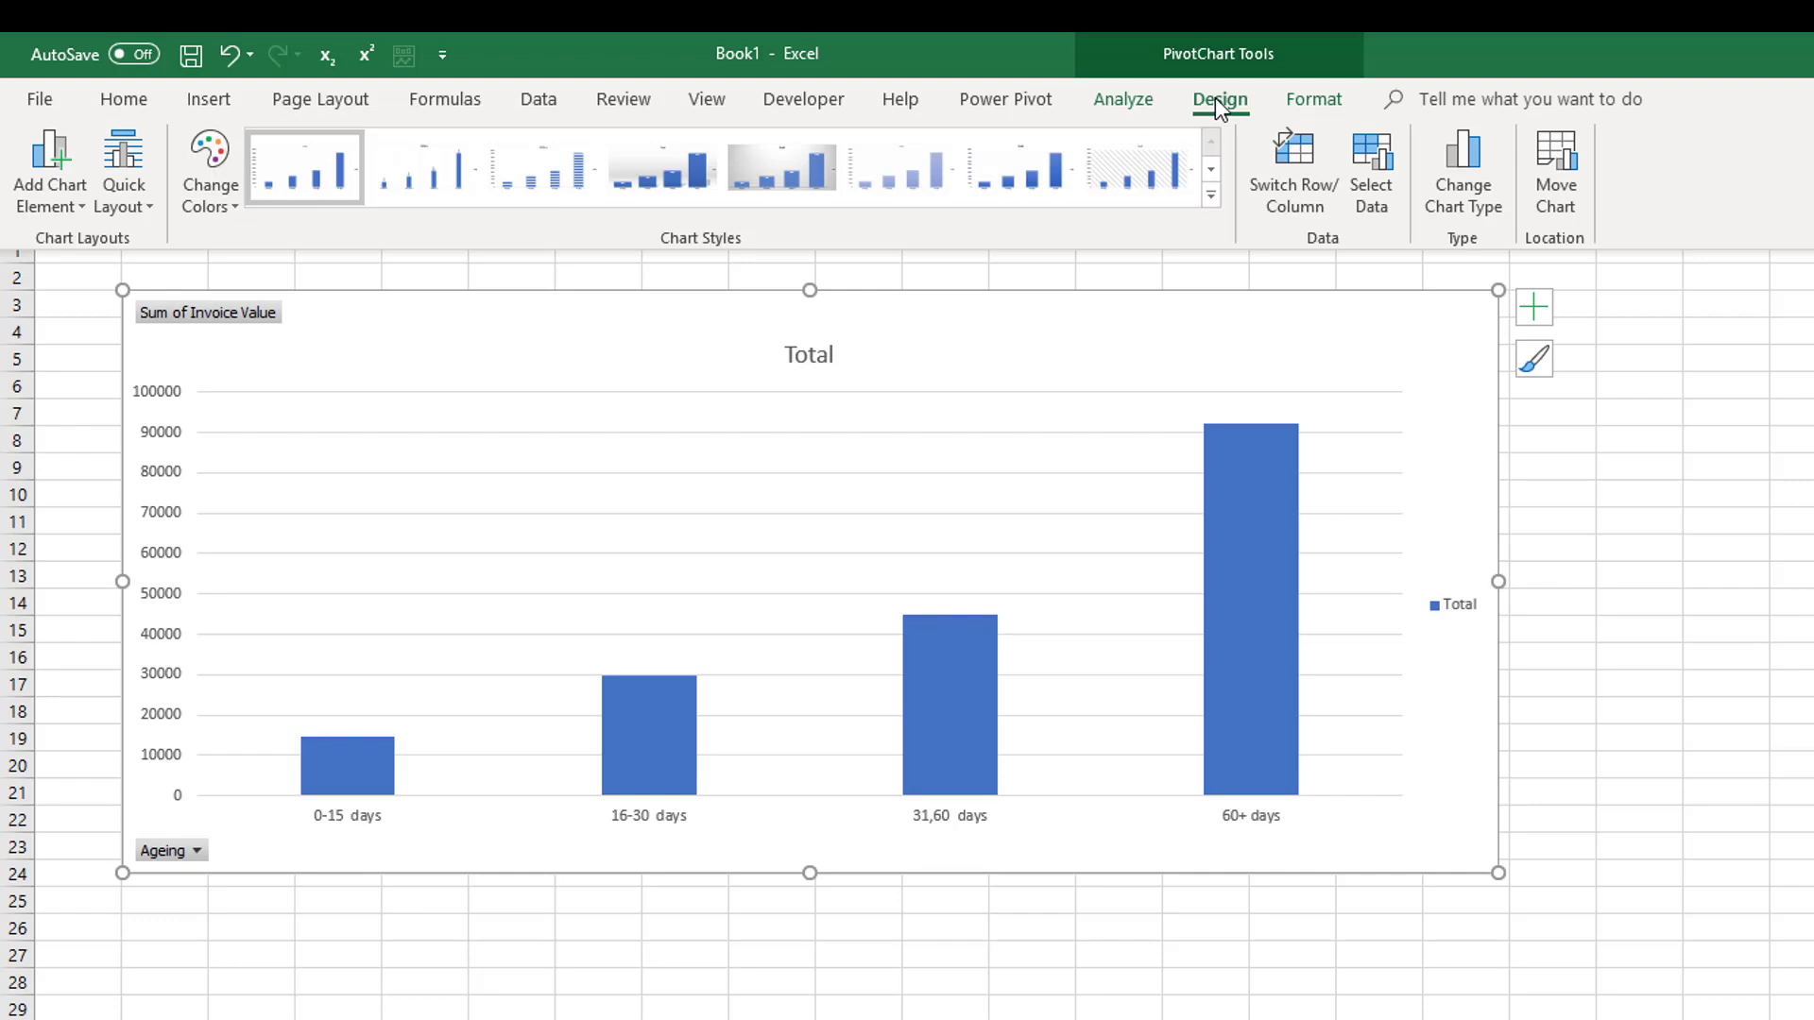
left_click(1463, 201)
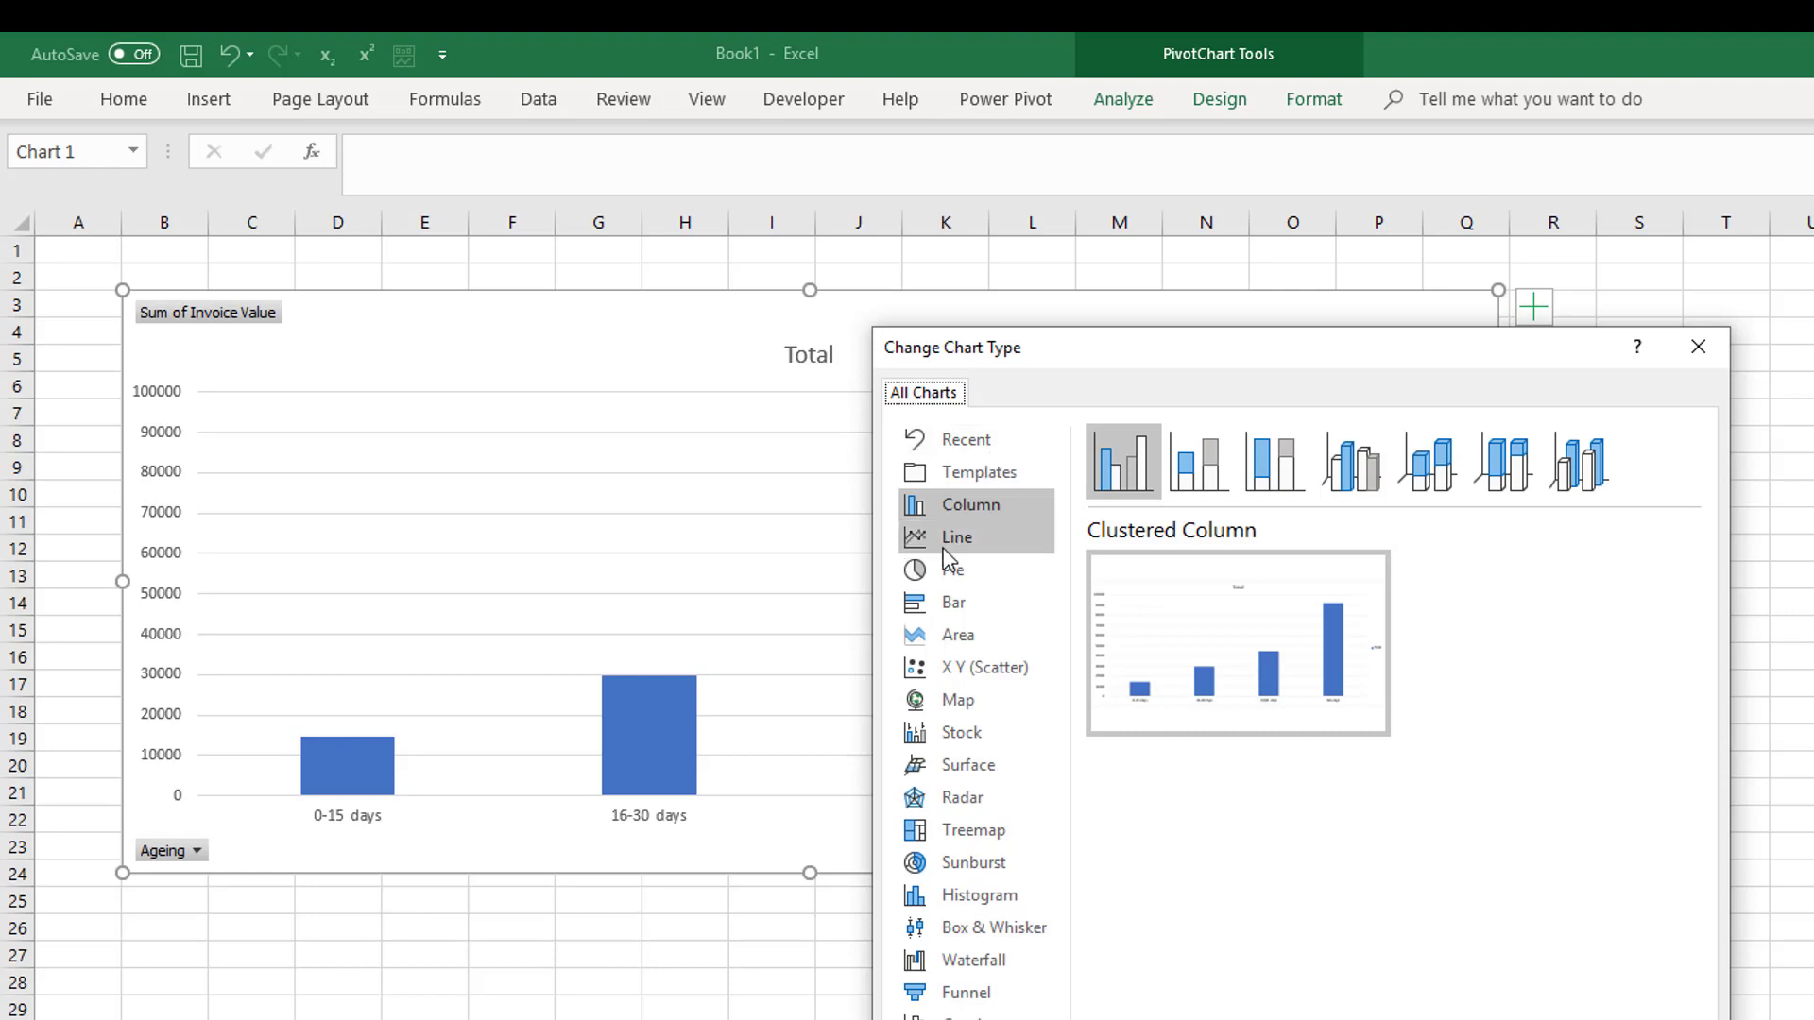
left_click(946, 578)
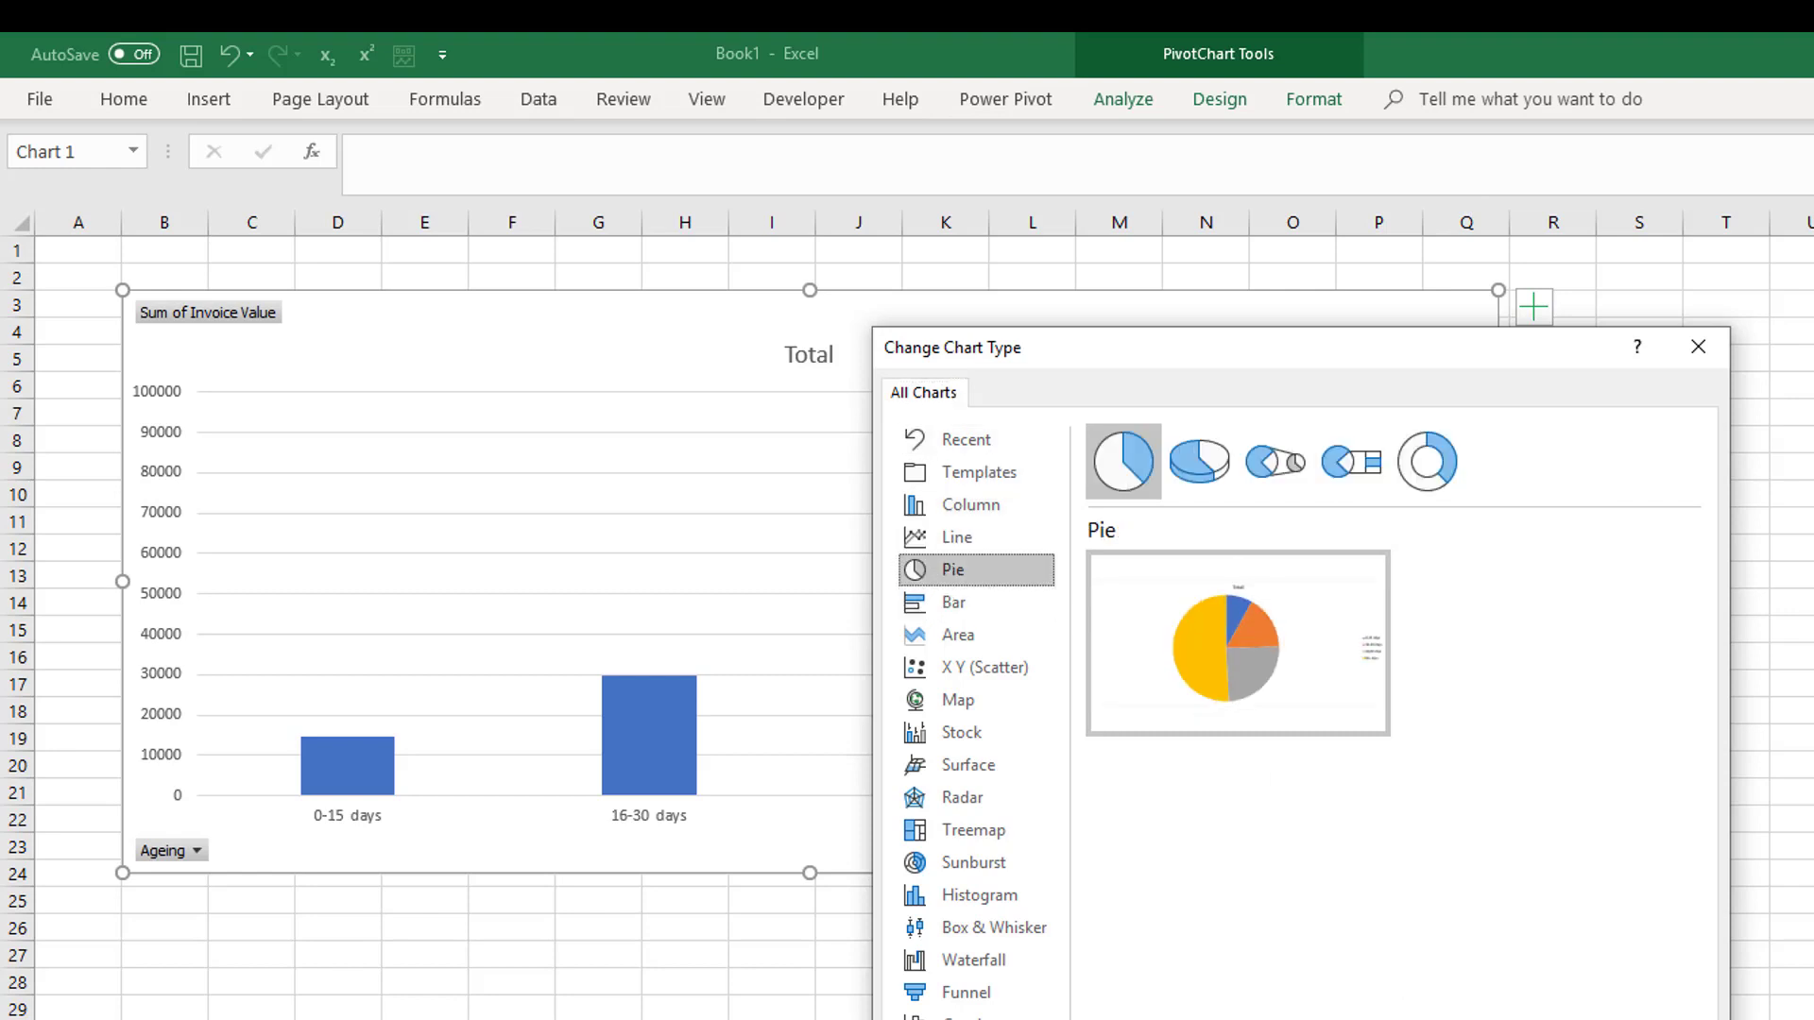
key("Return")
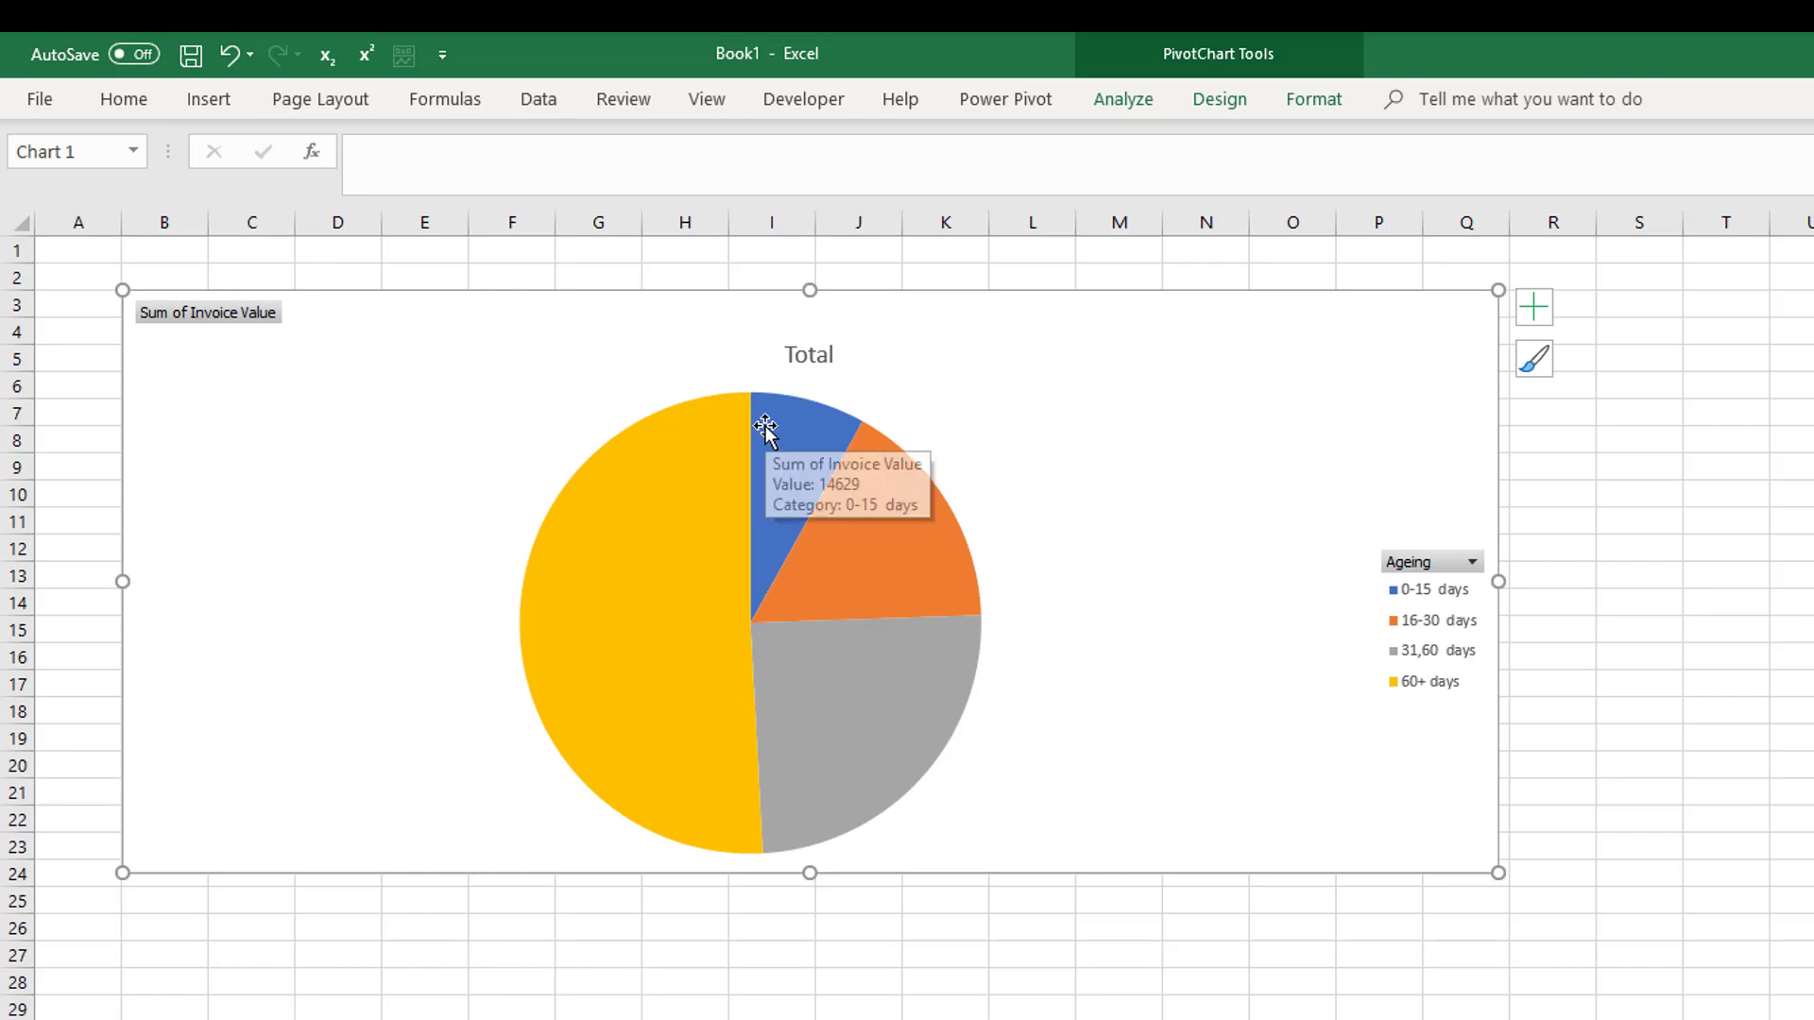
left_click(229, 55)
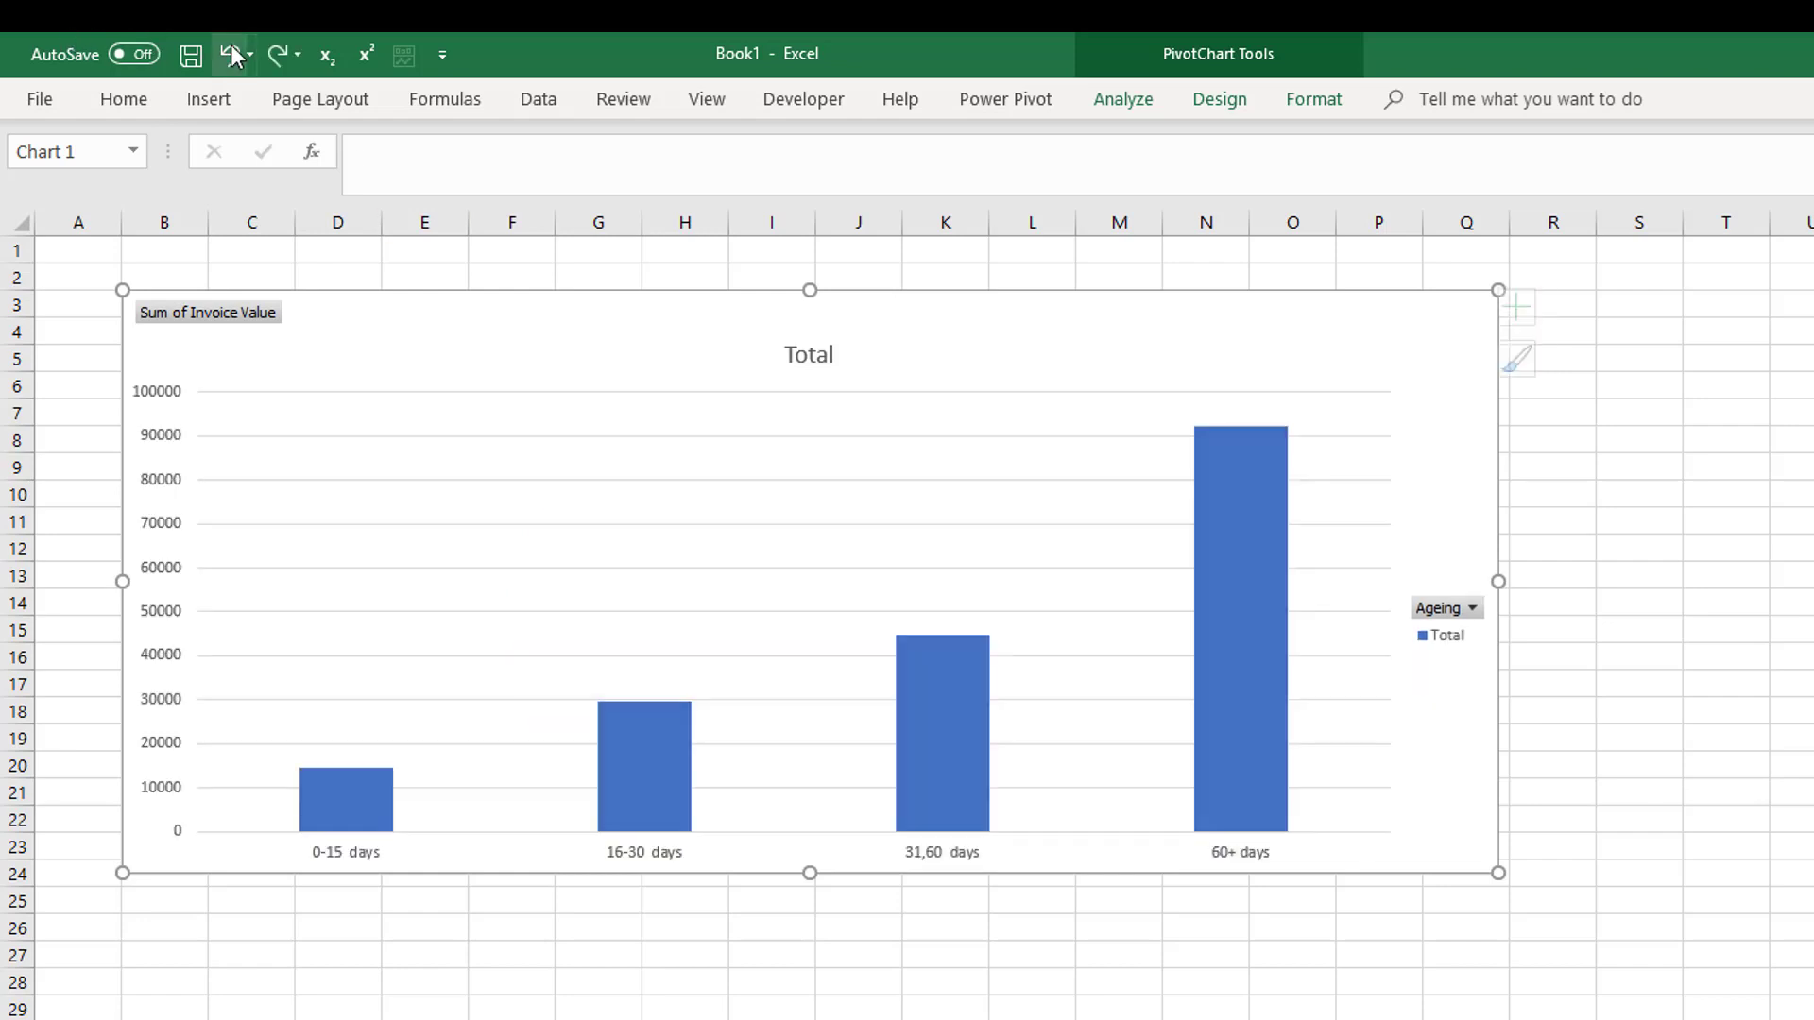